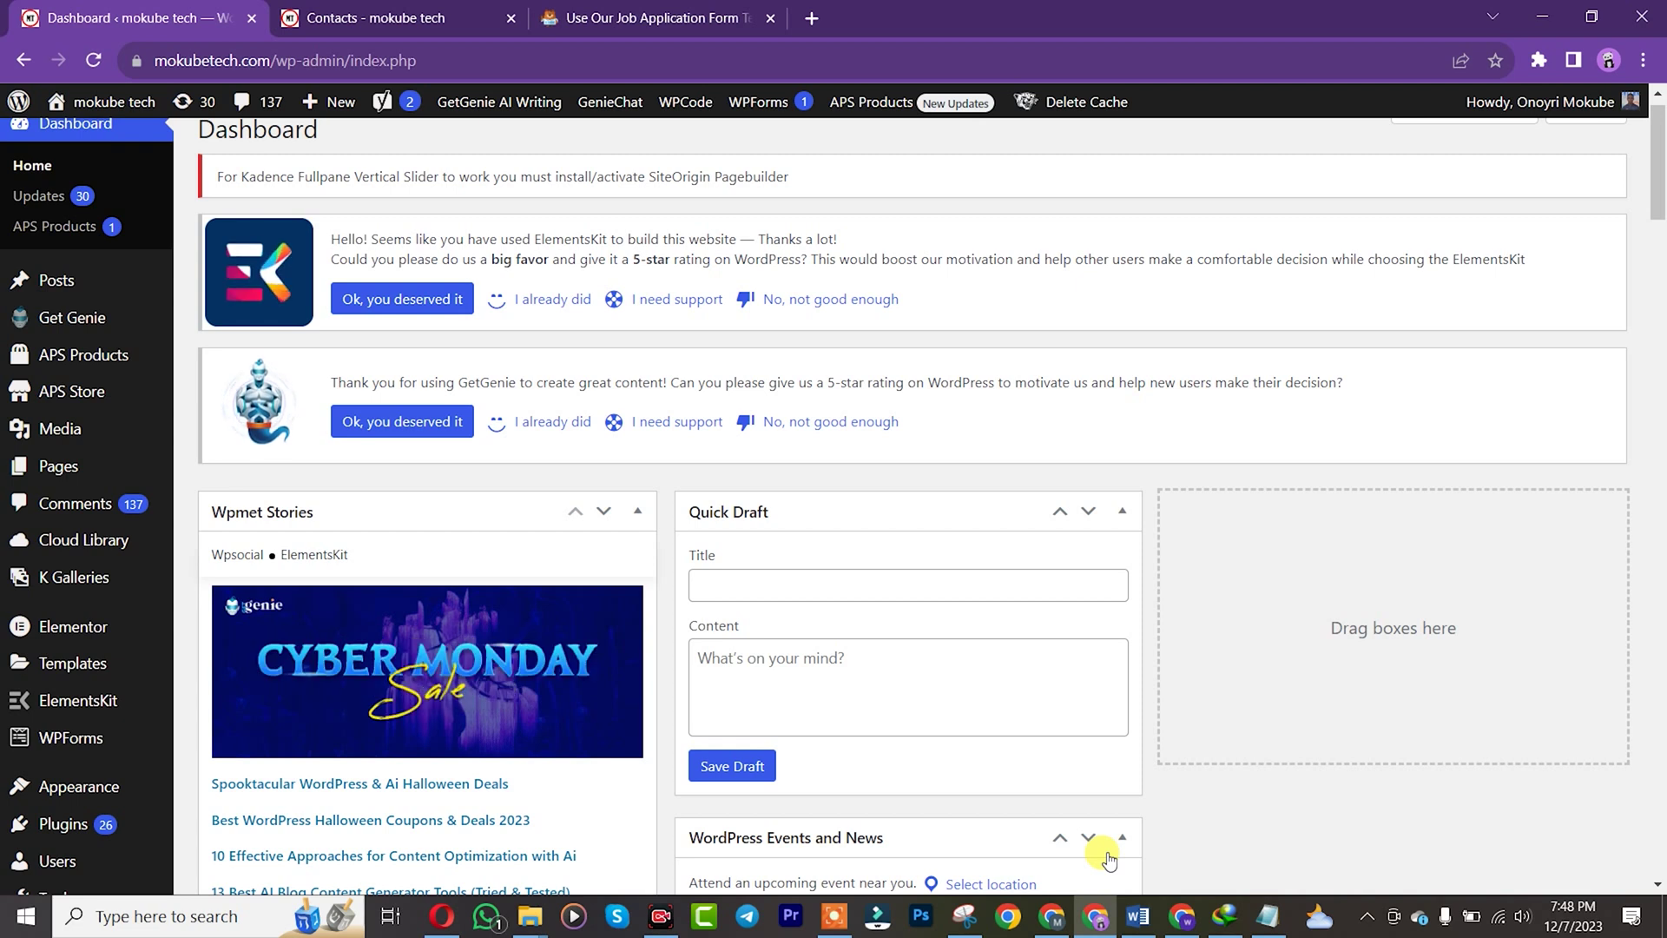
Open the WPForms Forms Overview listing the existing Contact Form from the sidebar.
{"action": "left_click_drag", "start_coordinate": [1660, 180], "coordinate": [1660, 224]}
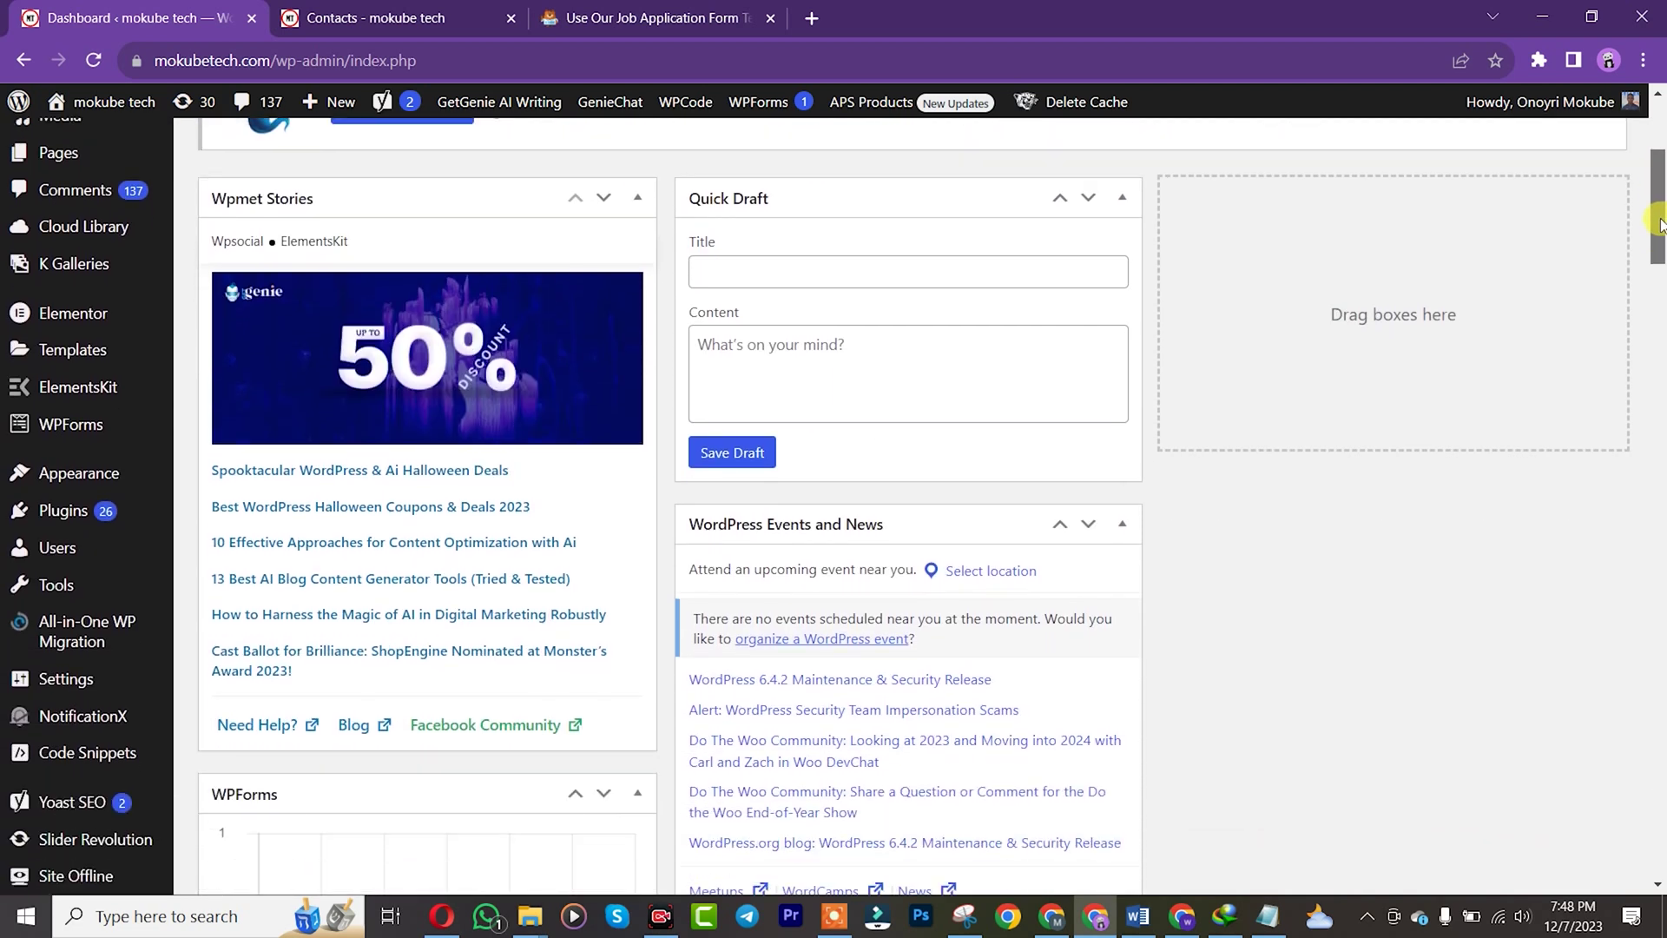
{"action": "mouse_move", "coordinate": [46, 427]}
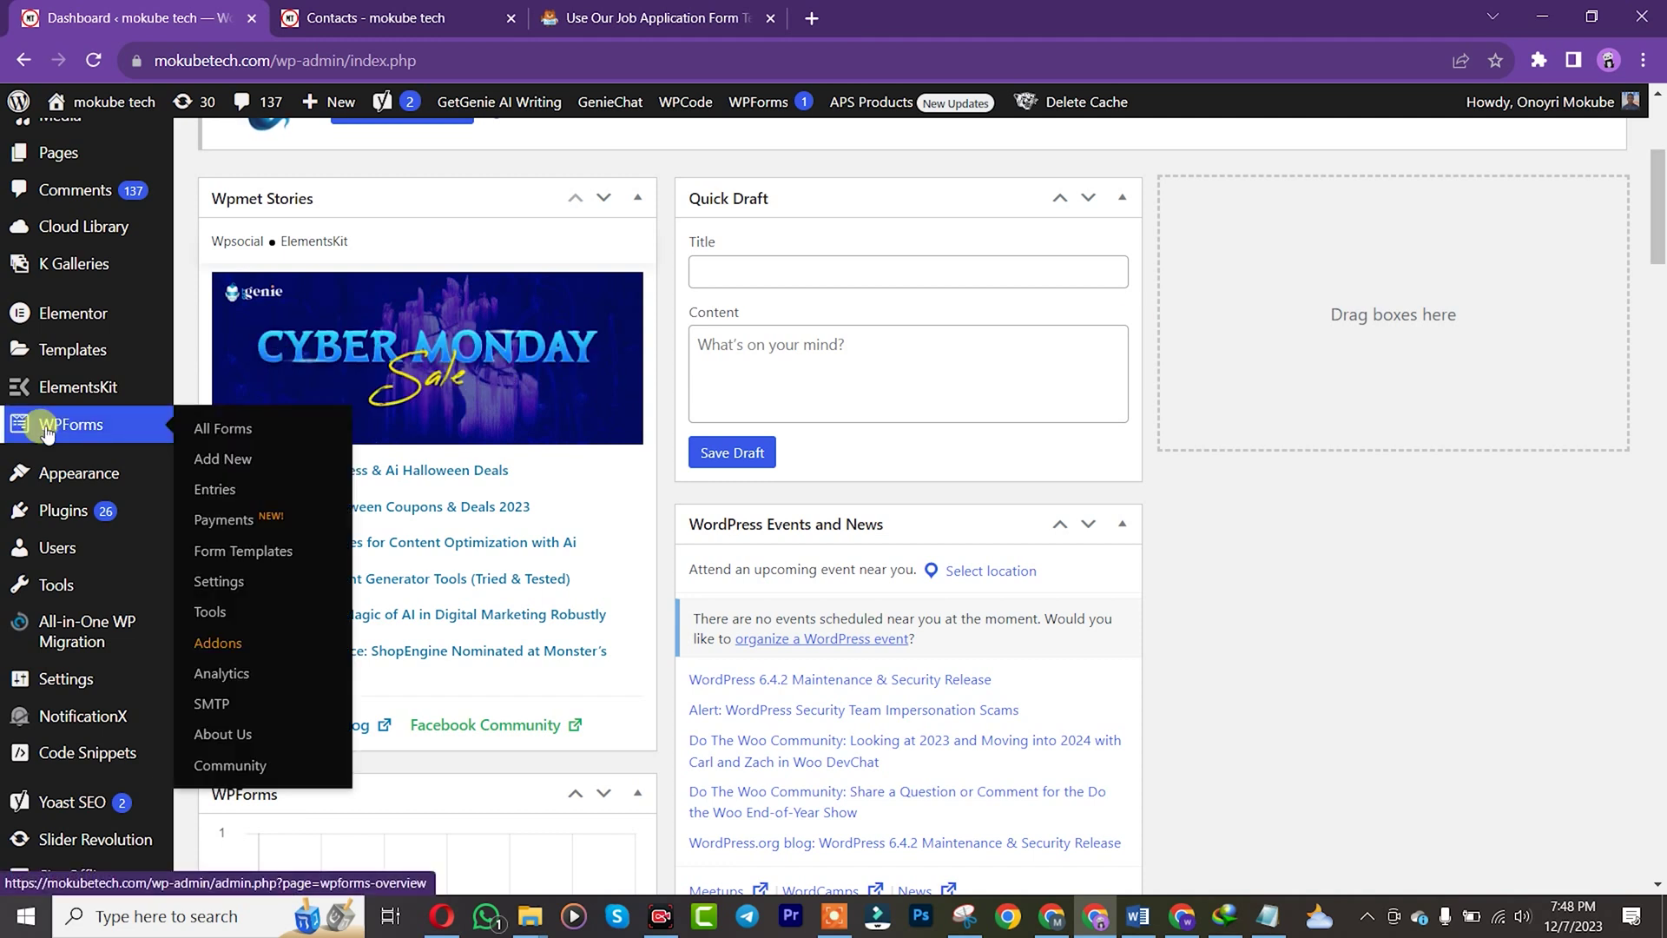
{"action": "left_click", "coordinate": [211, 428]}
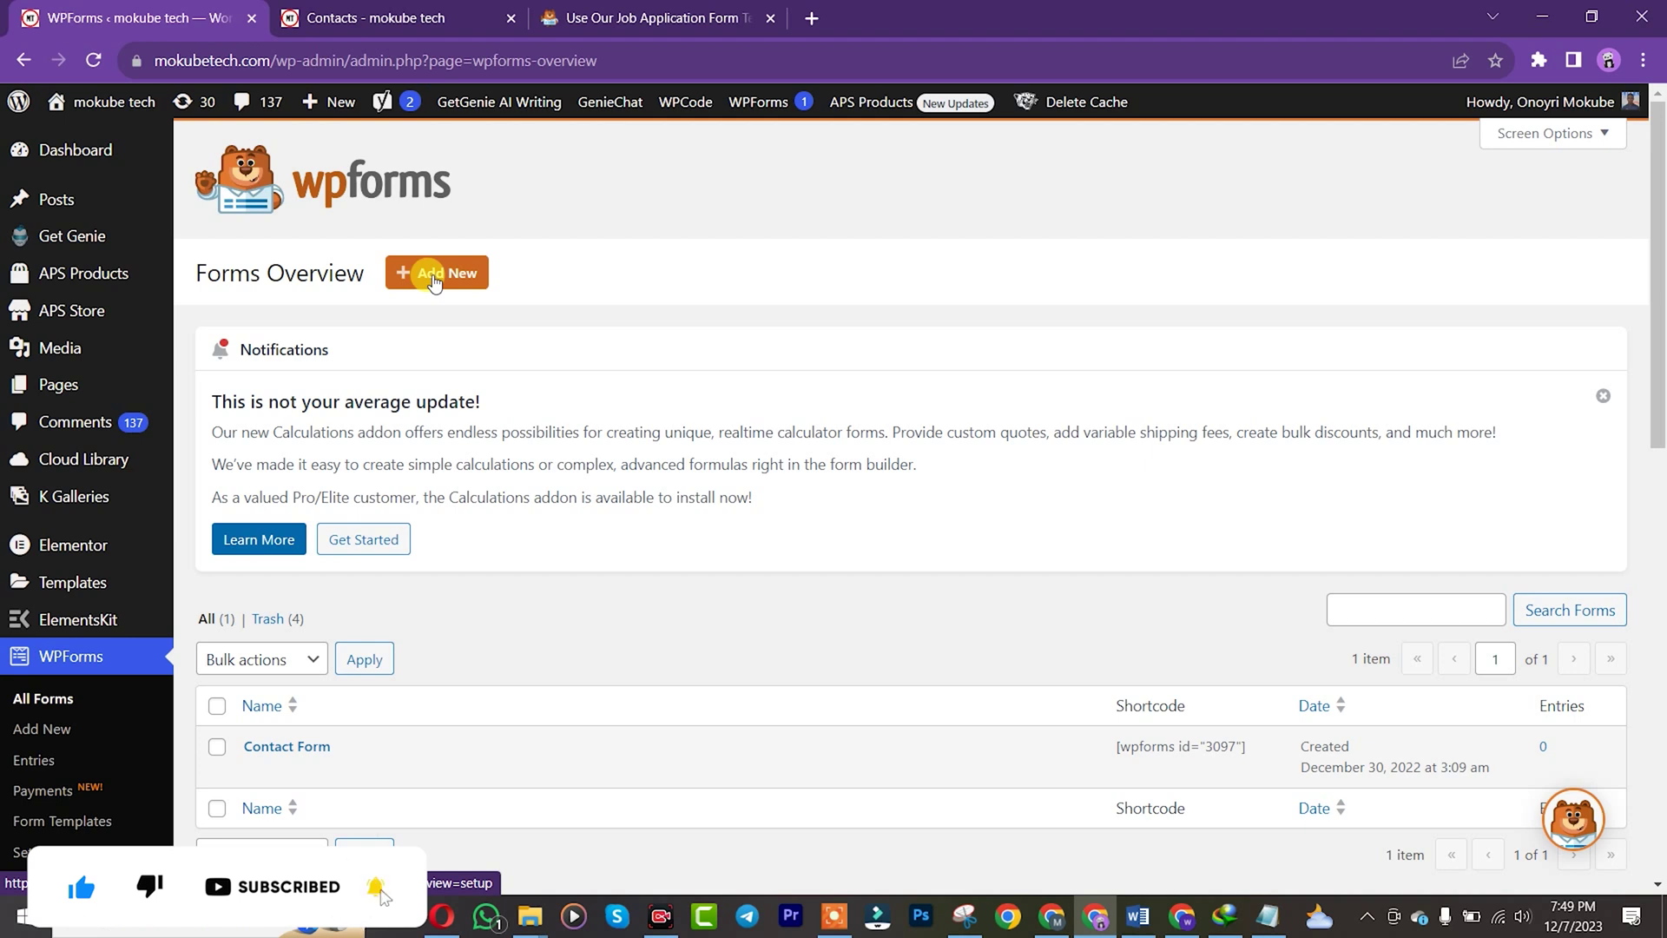
Add a new form built from the Blank Form template.
{"action": "left_click", "coordinate": [435, 279]}
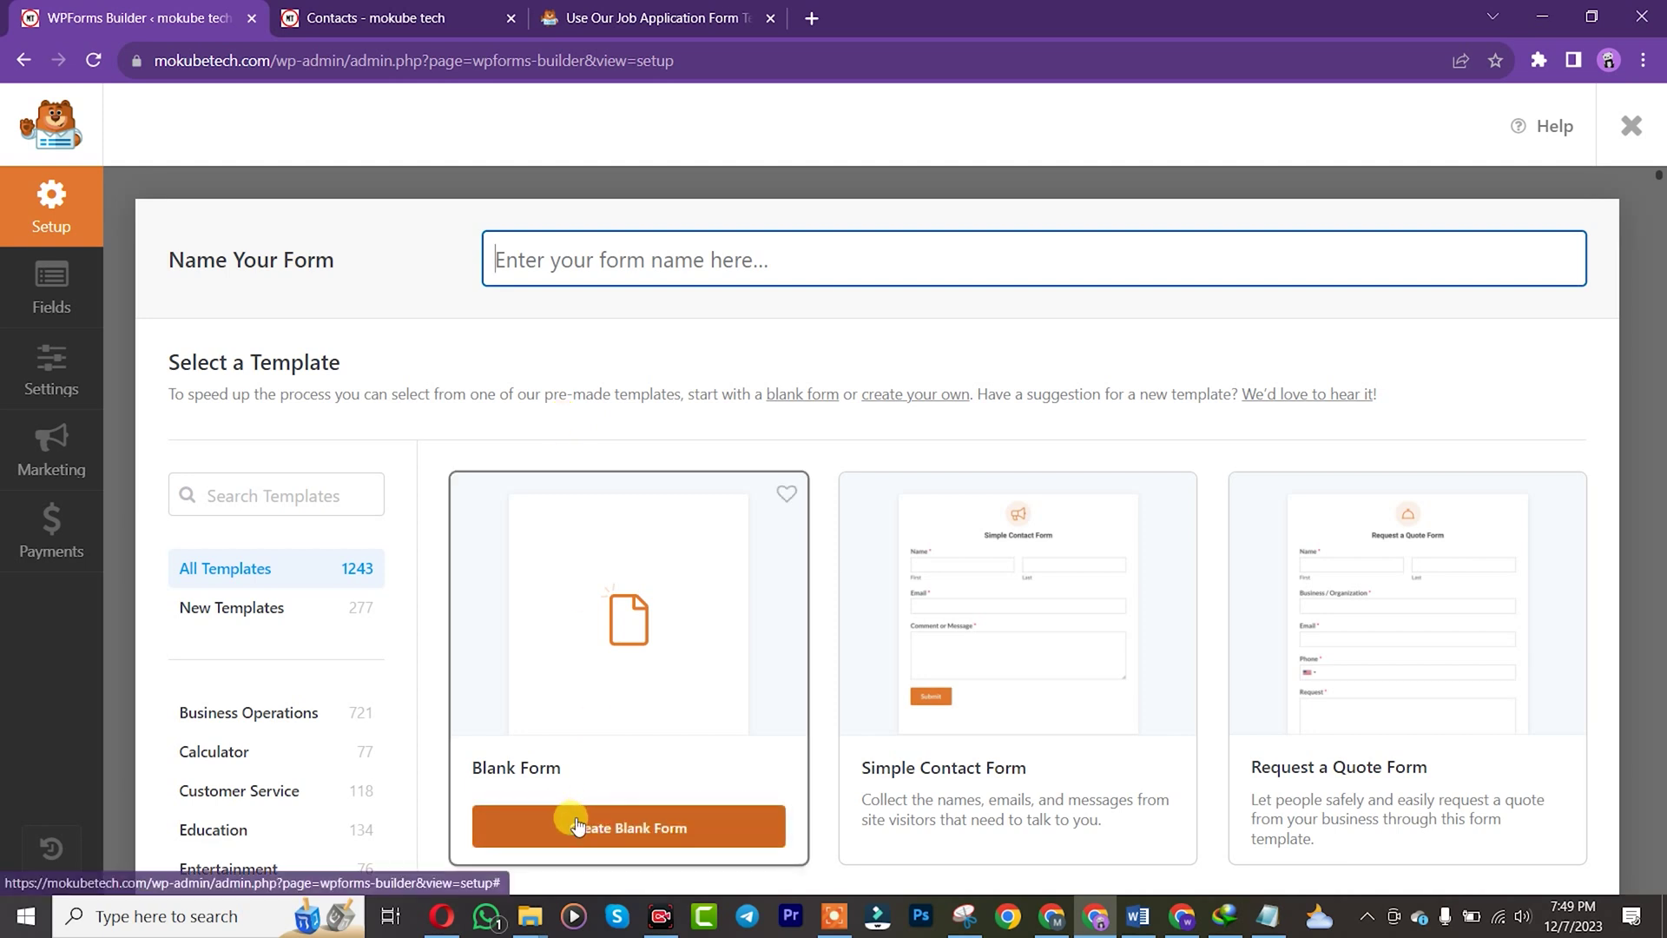
{"action": "left_click", "coordinate": [571, 823]}
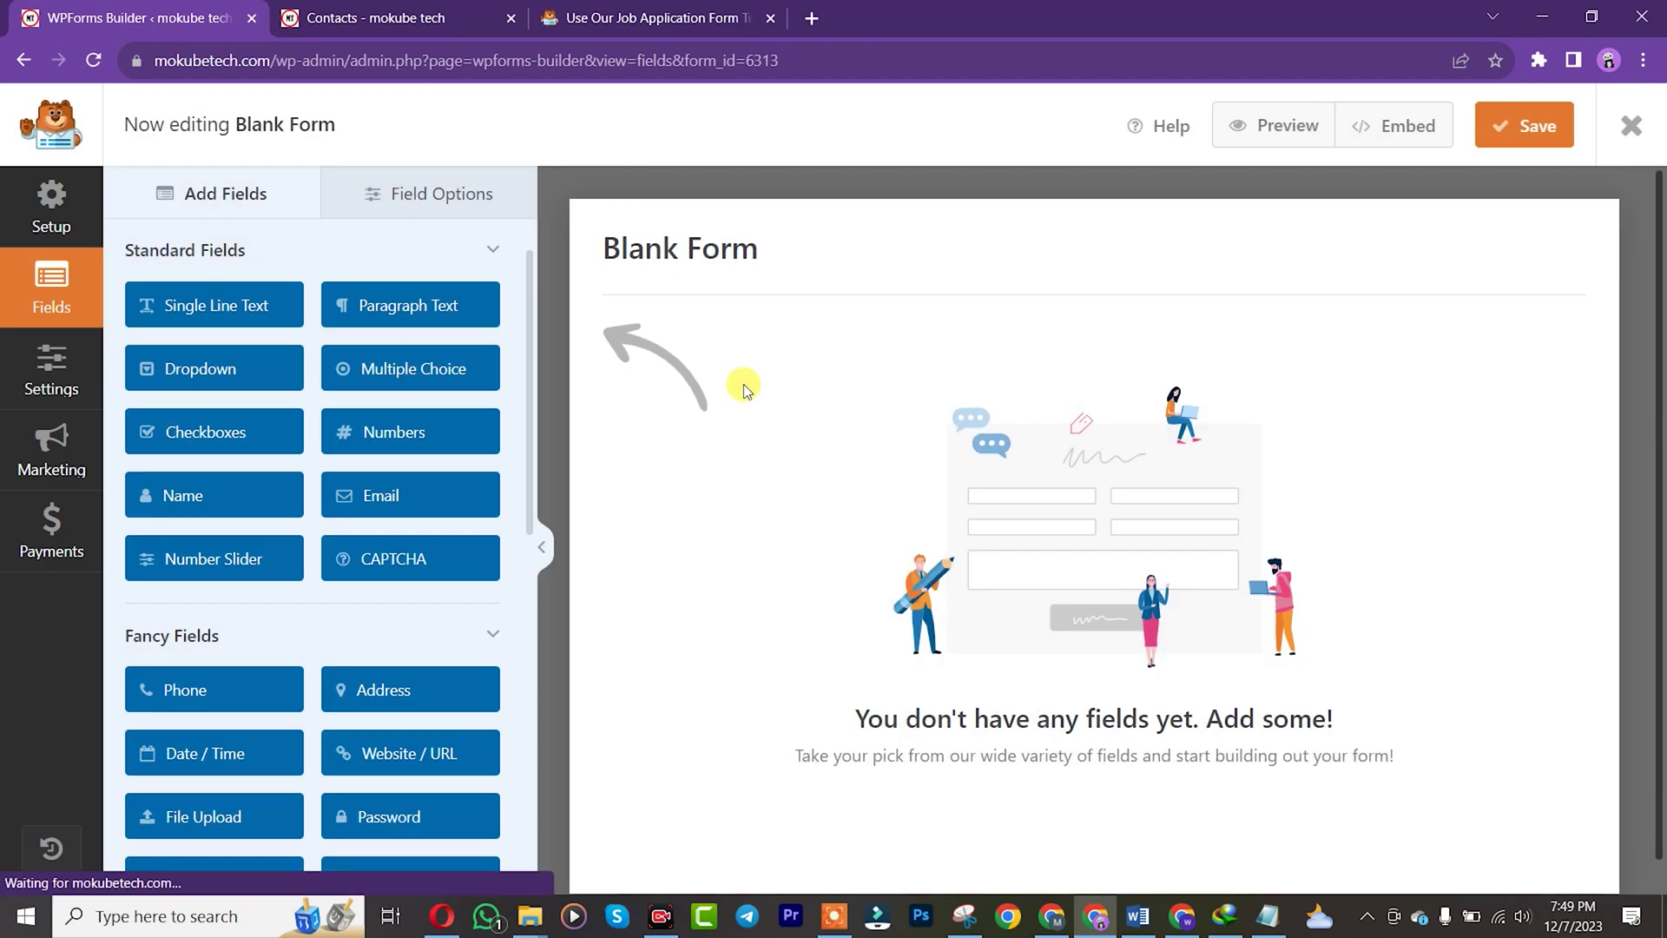
Open the blank form's General settings to rename it.
{"action": "left_click", "coordinate": [651, 260]}
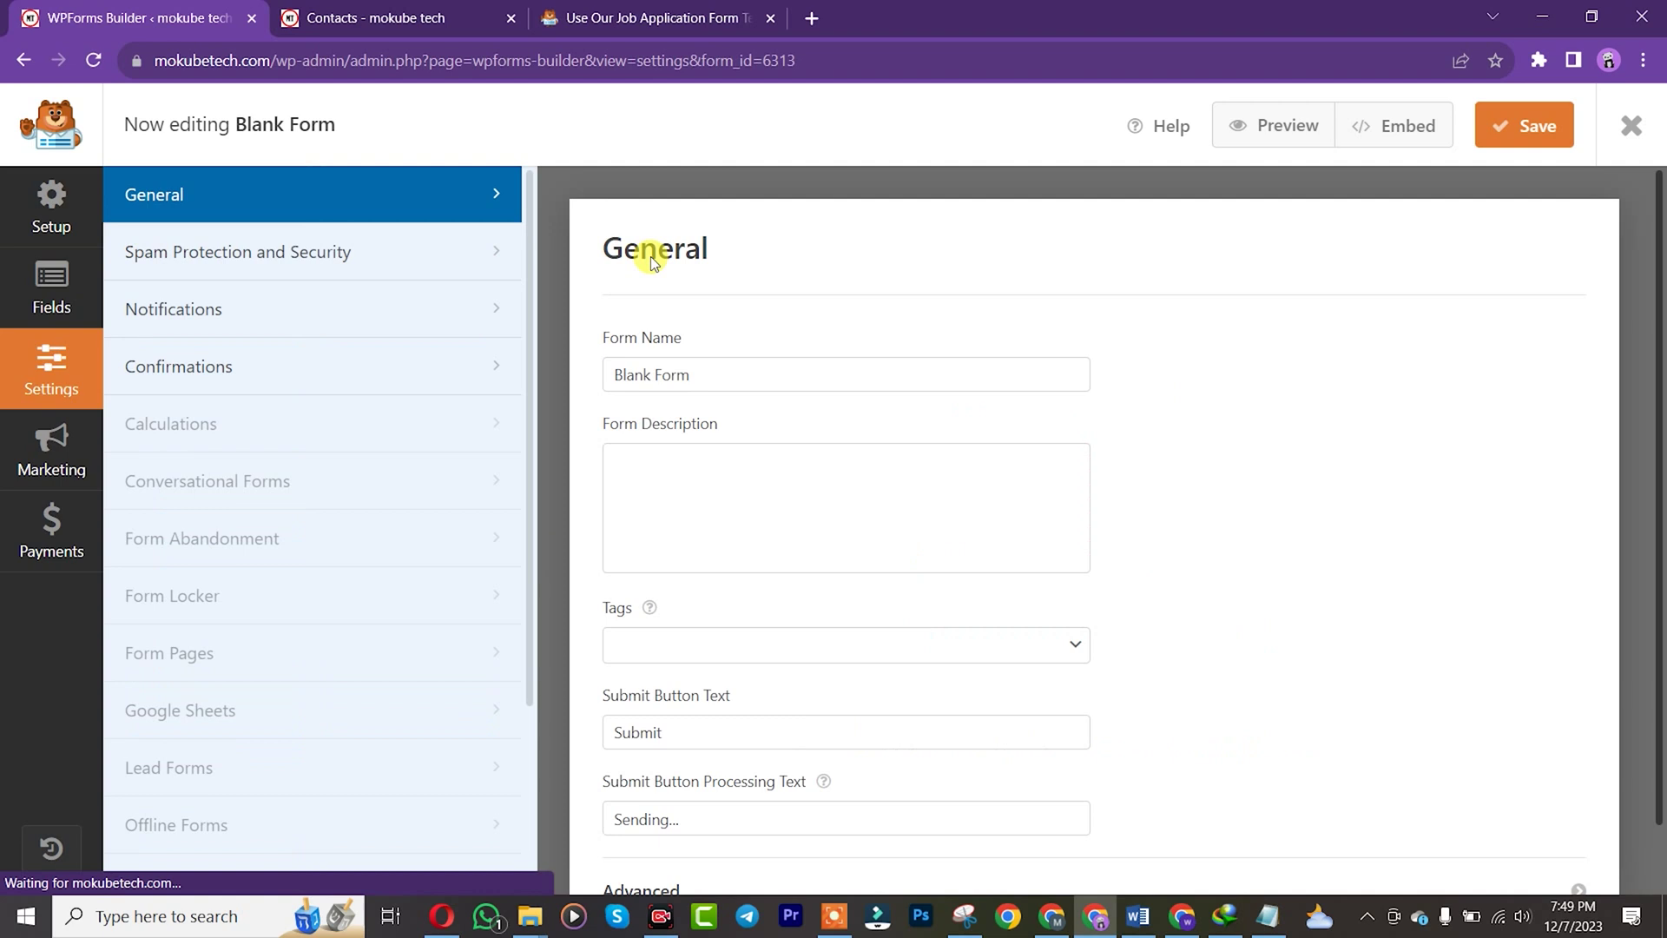
Change the Form Name from 'Blank Form' to 'Jop Application From' and return to Fields.
{"action": "triple_click", "coordinate": [713, 381]}
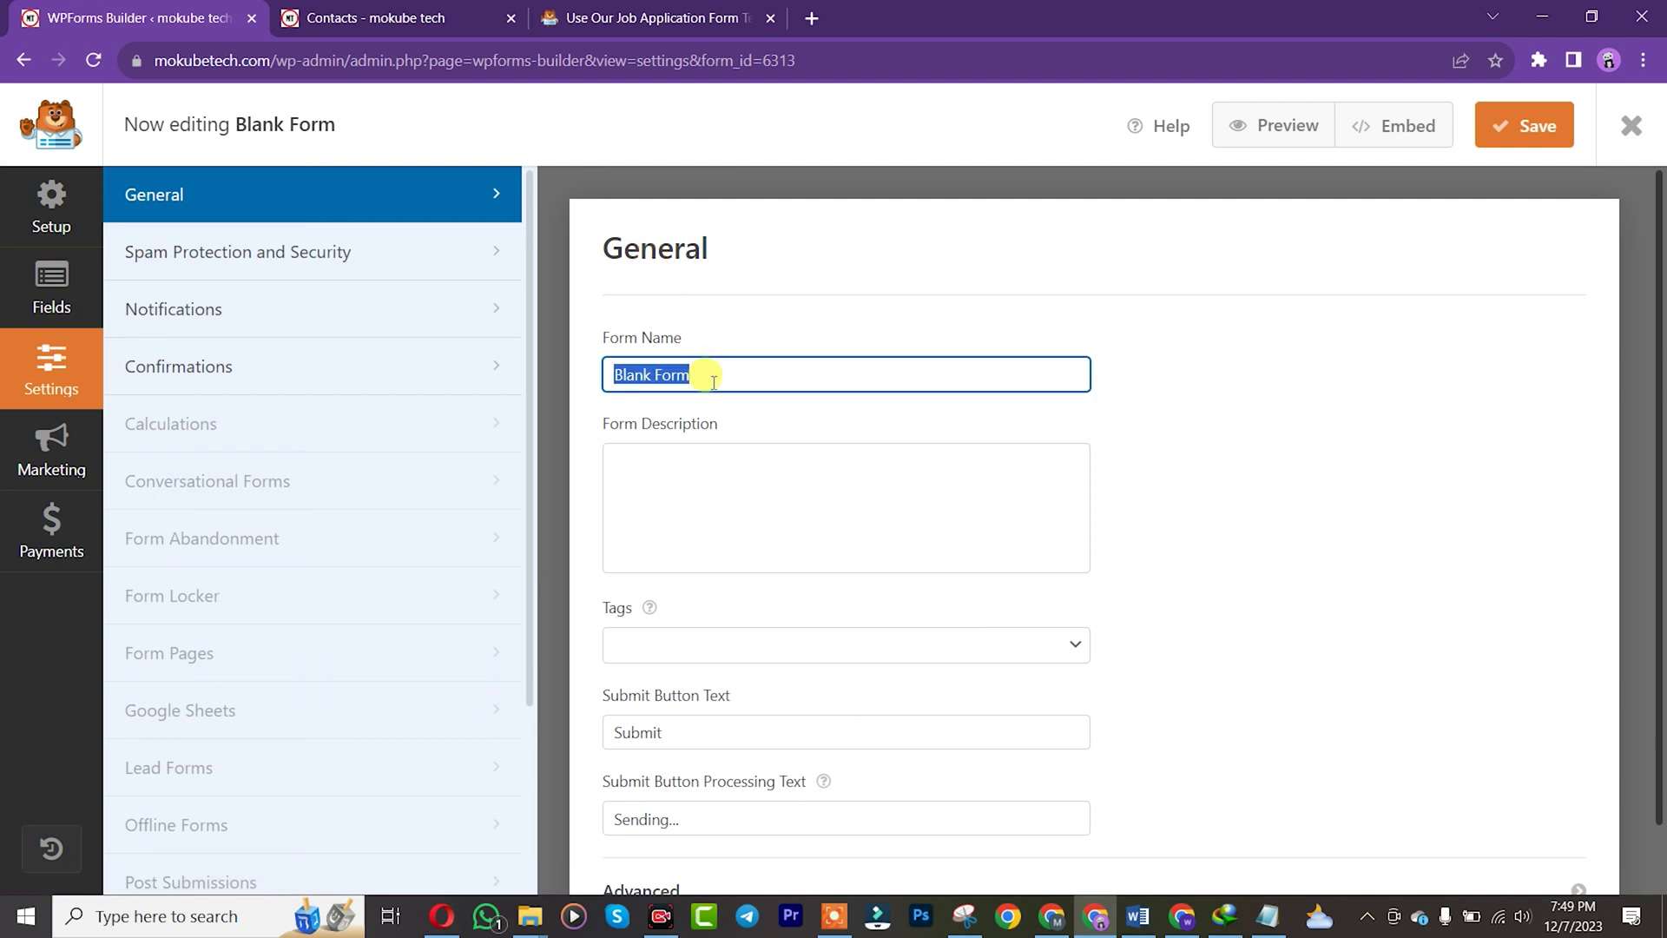
{"action": "type", "text": "Jop Applicatio"}
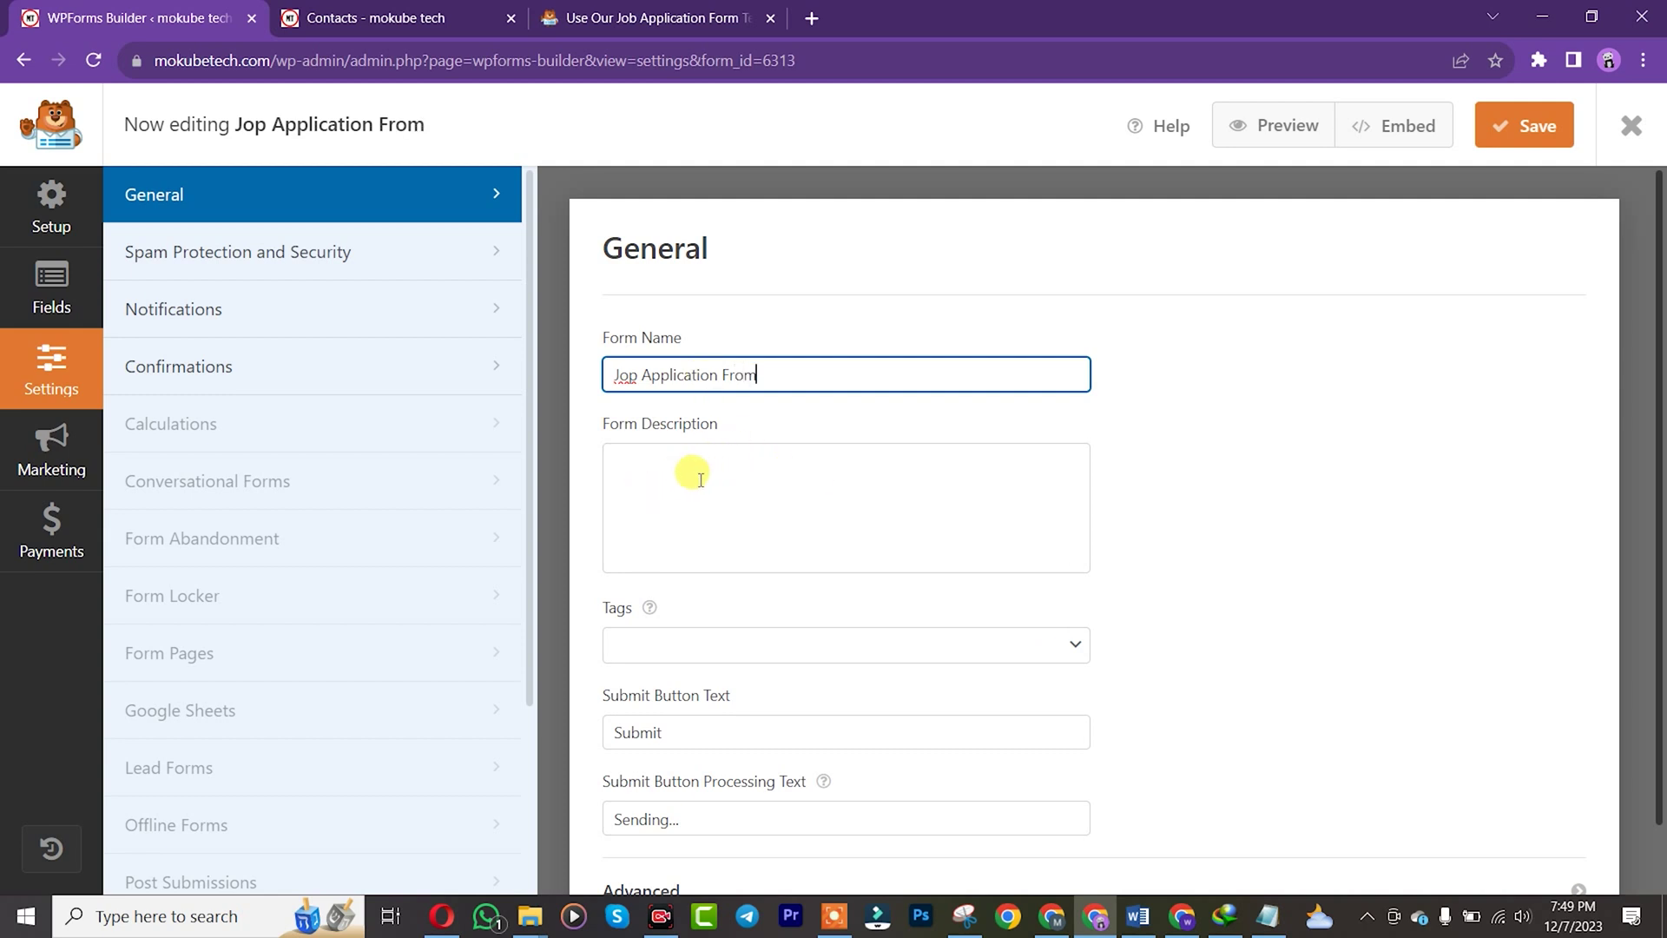
{"action": "scroll", "coordinate": [1656, 465], "scroll_direction": "down", "scroll_amount": 2}
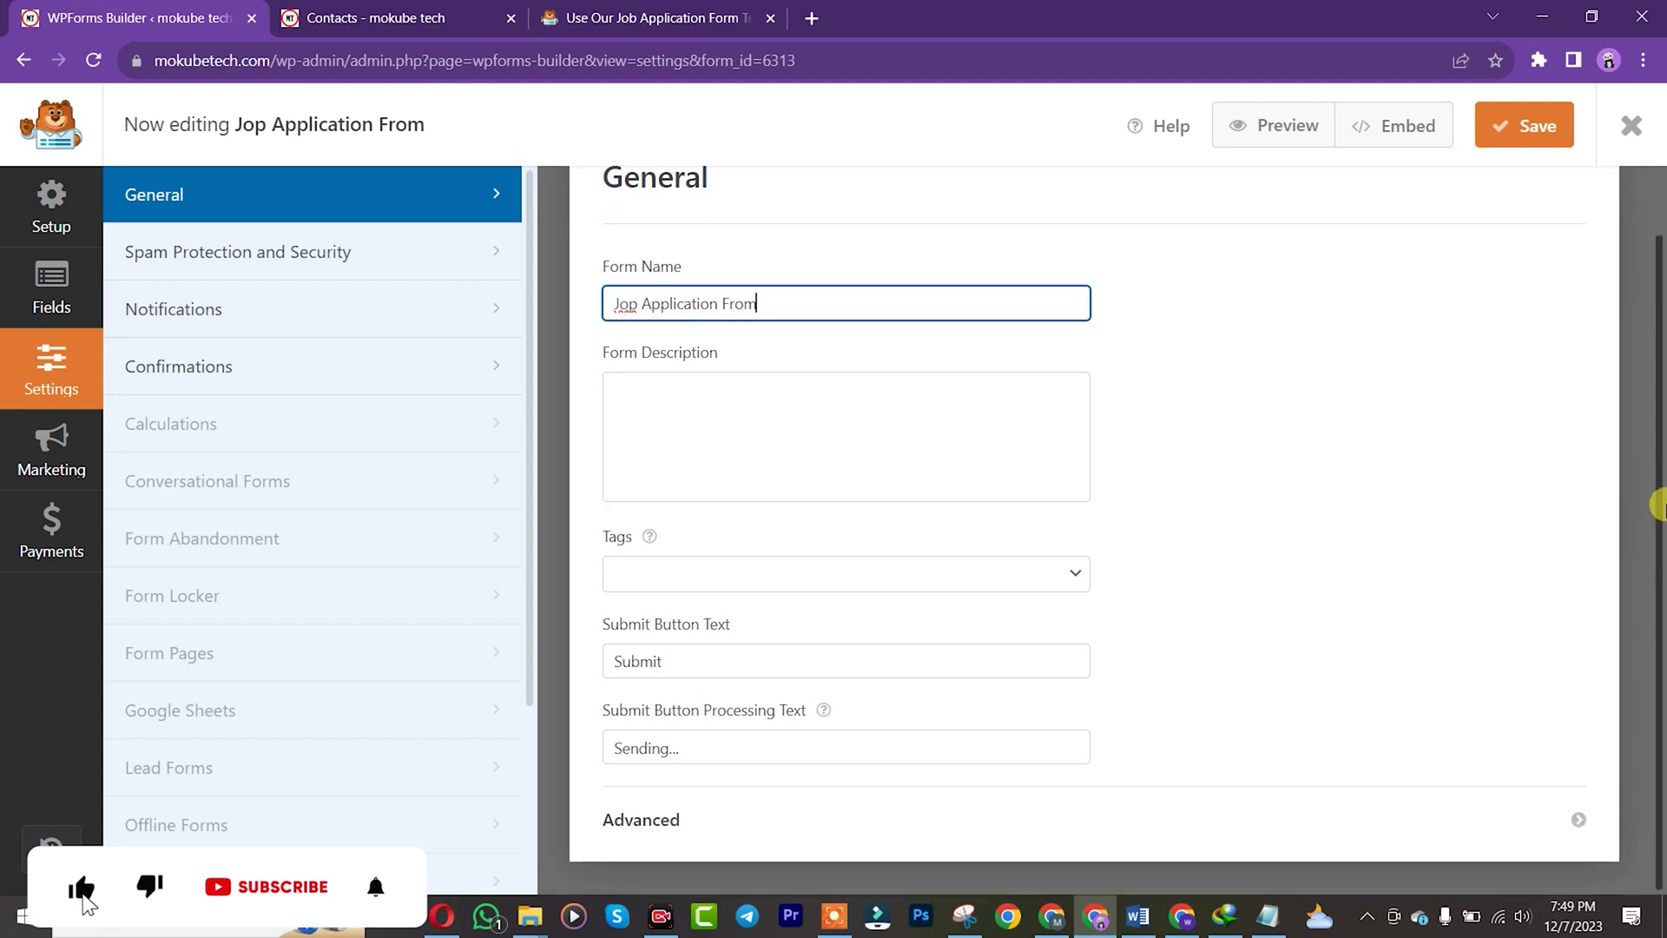
{"action": "left_click_drag", "start_coordinate": [1658, 521], "coordinate": [1652, 454]}
{"action": "left_click", "coordinate": [709, 734]}
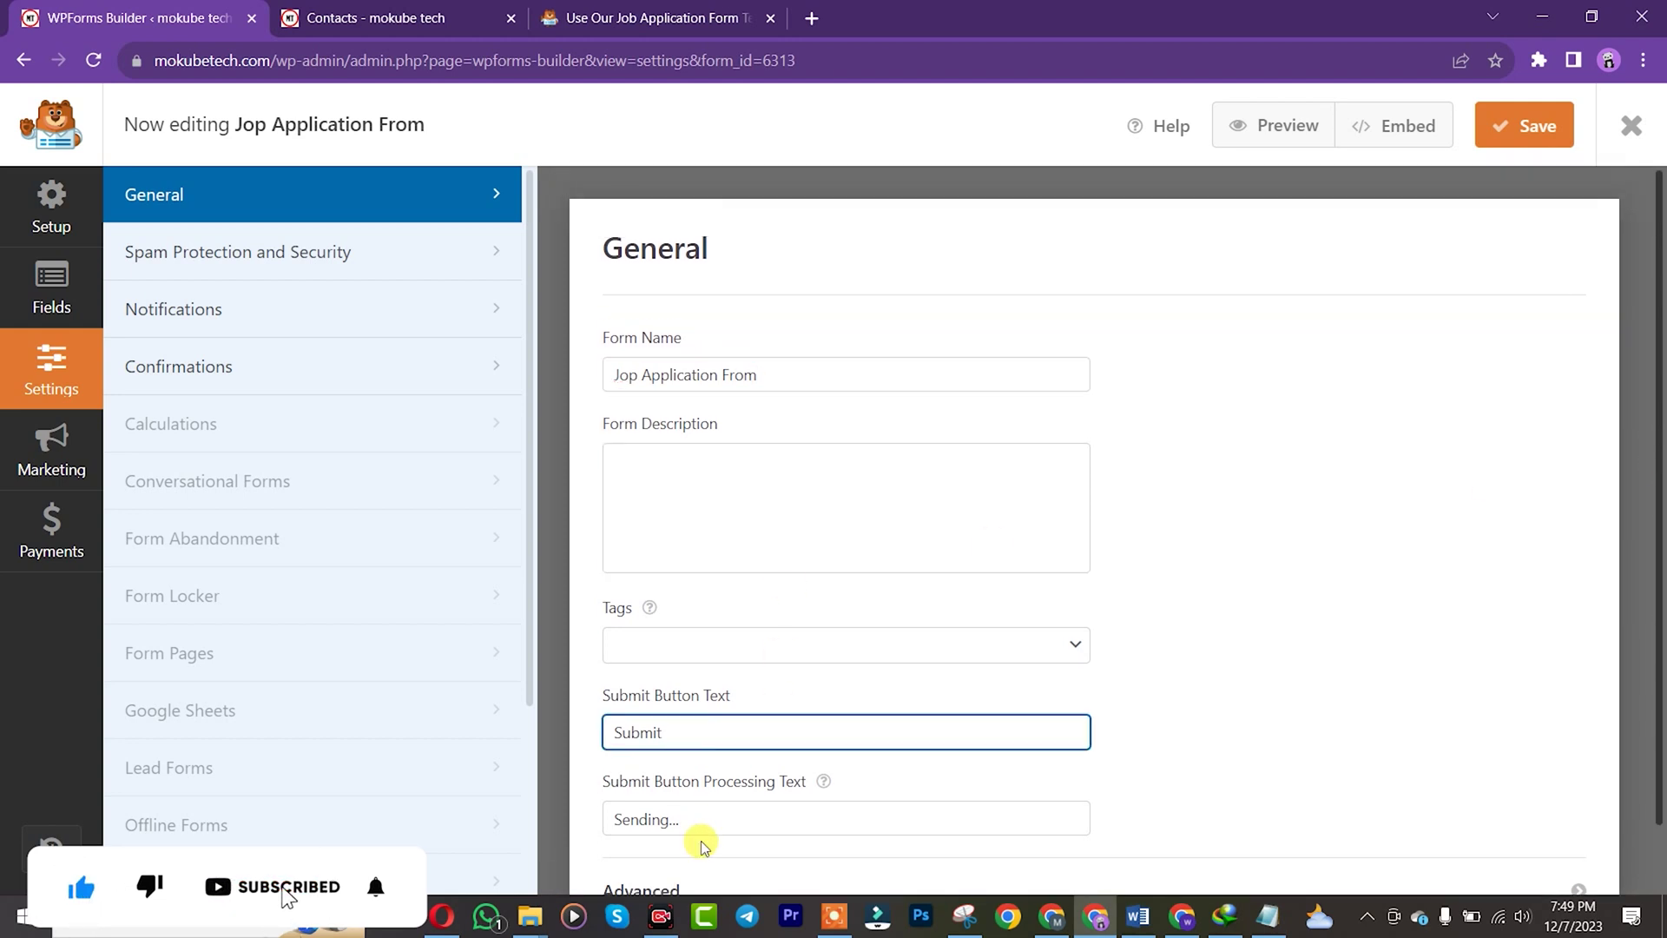
{"action": "left_click", "coordinate": [696, 814]}
{"action": "left_click", "coordinate": [663, 475]}
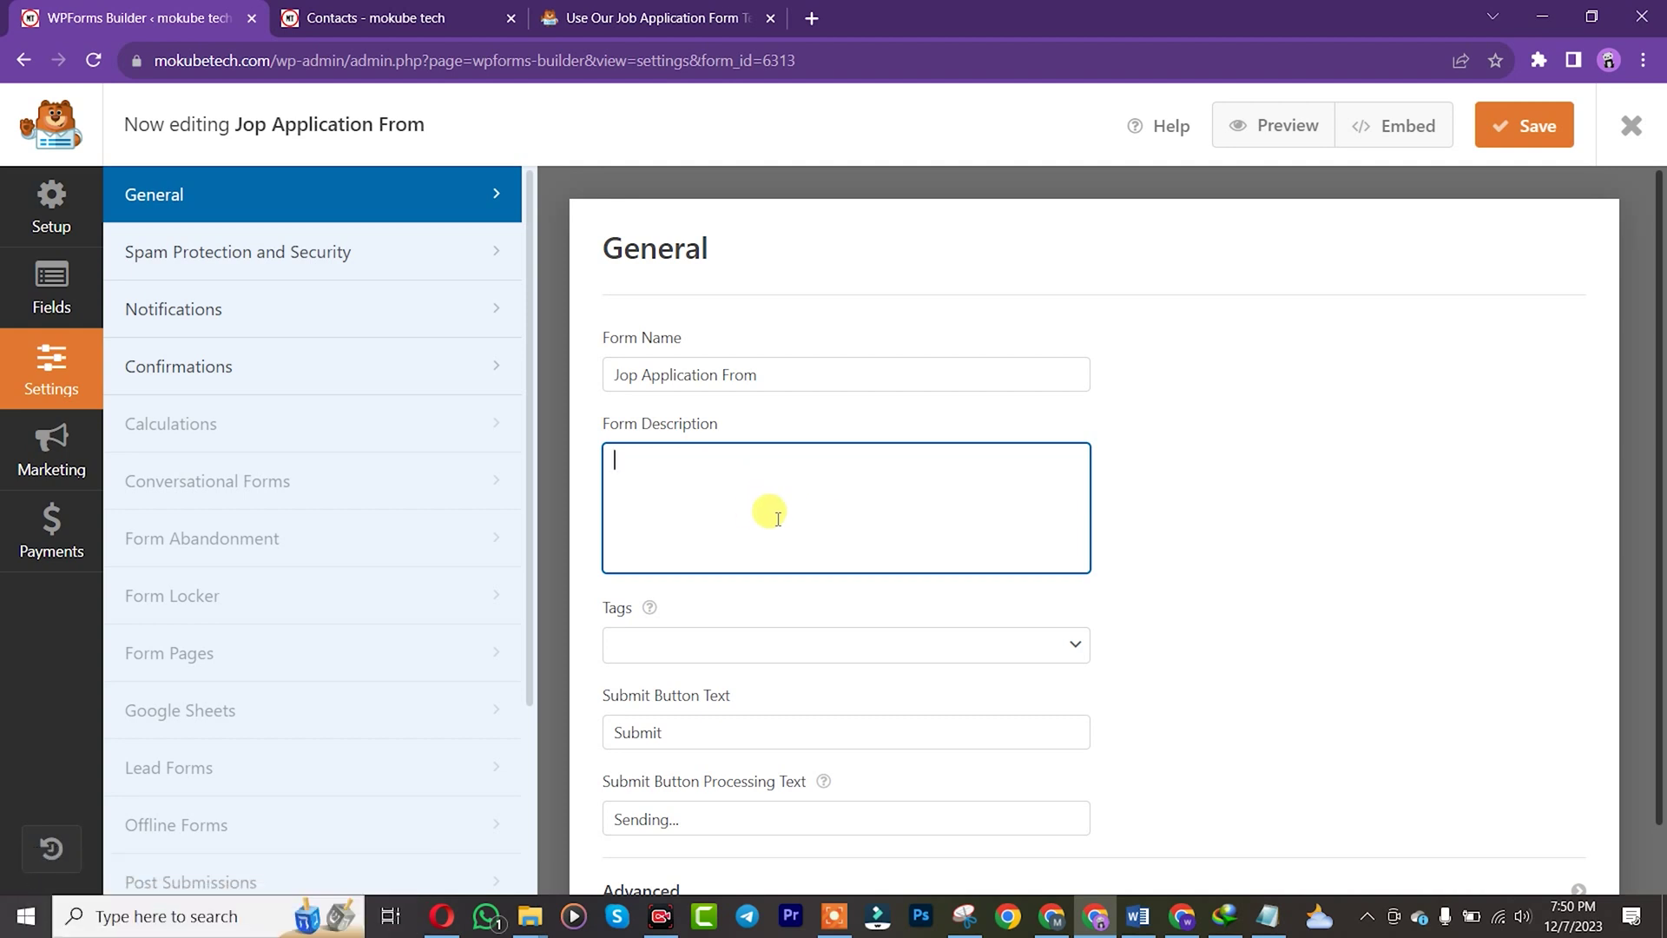
{"action": "left_click", "coordinate": [52, 304]}
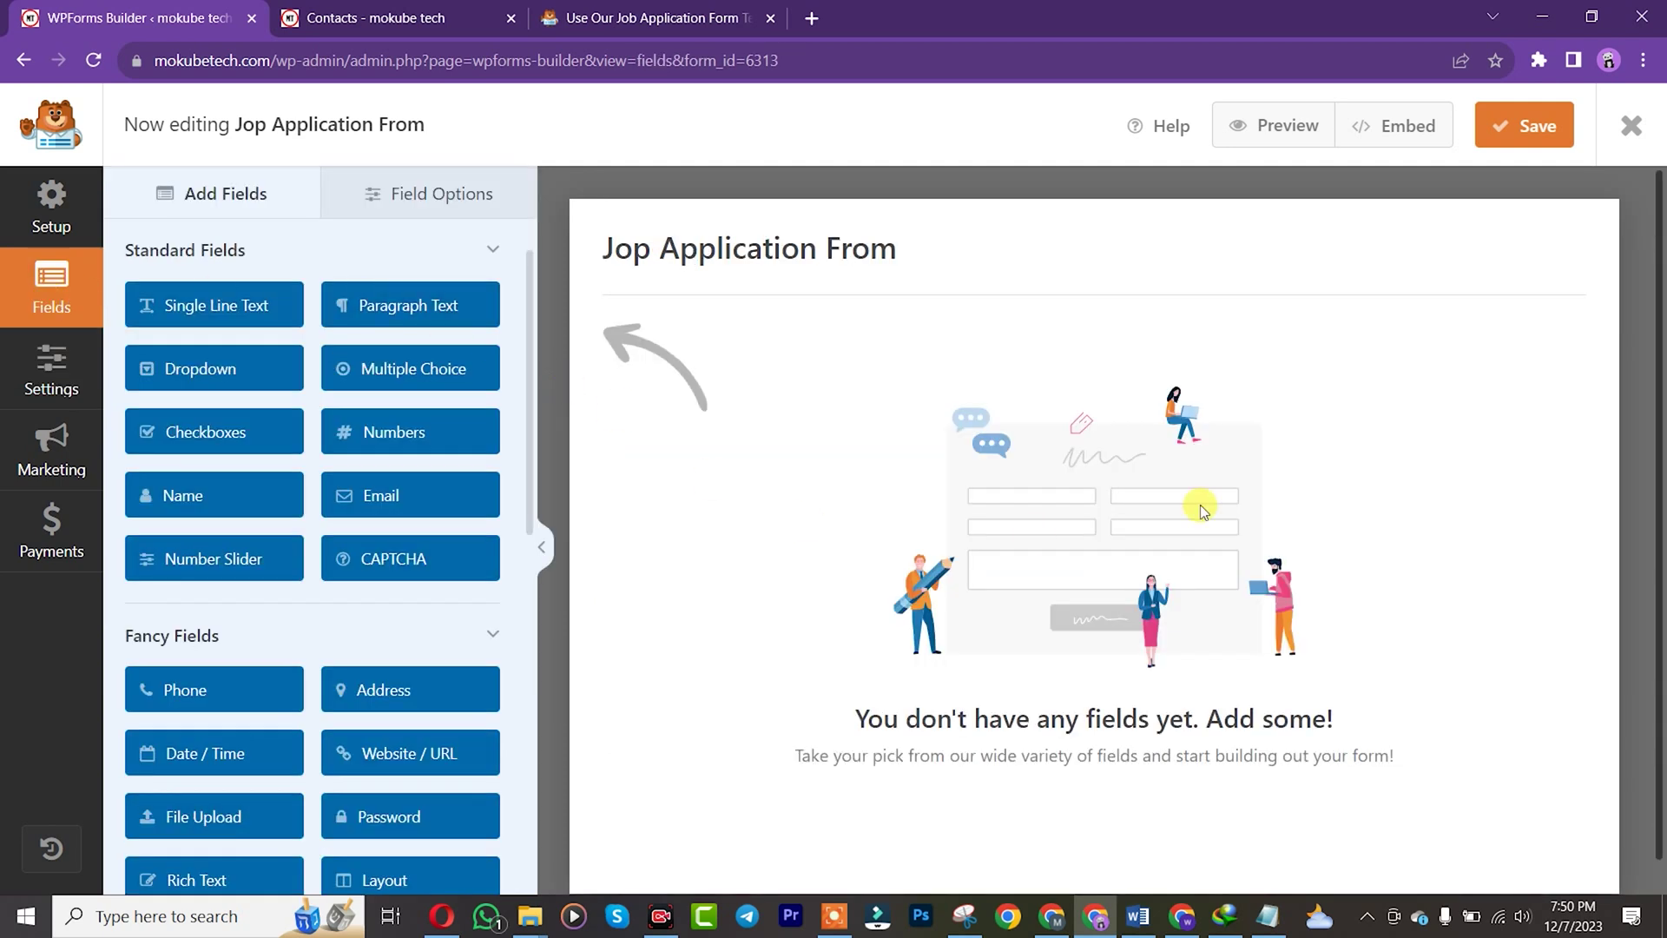
{"action": "left_click", "coordinate": [595, 8]}
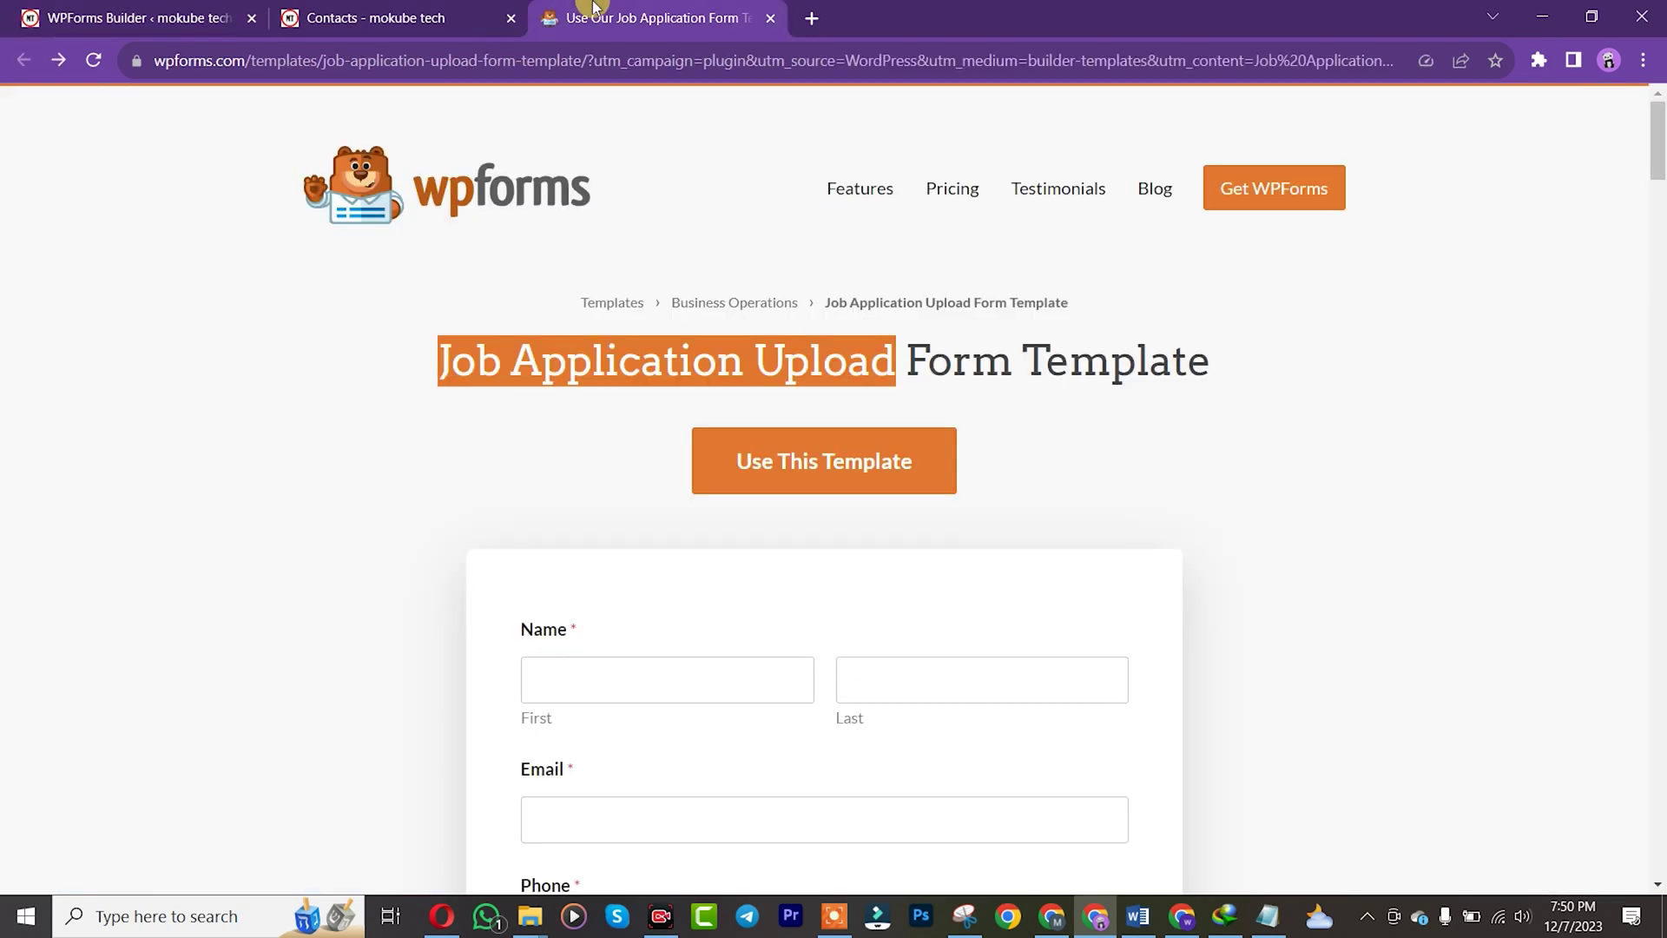
{"action": "scroll", "coordinate": [1659, 126], "scroll_direction": "down", "scroll_amount": 4}
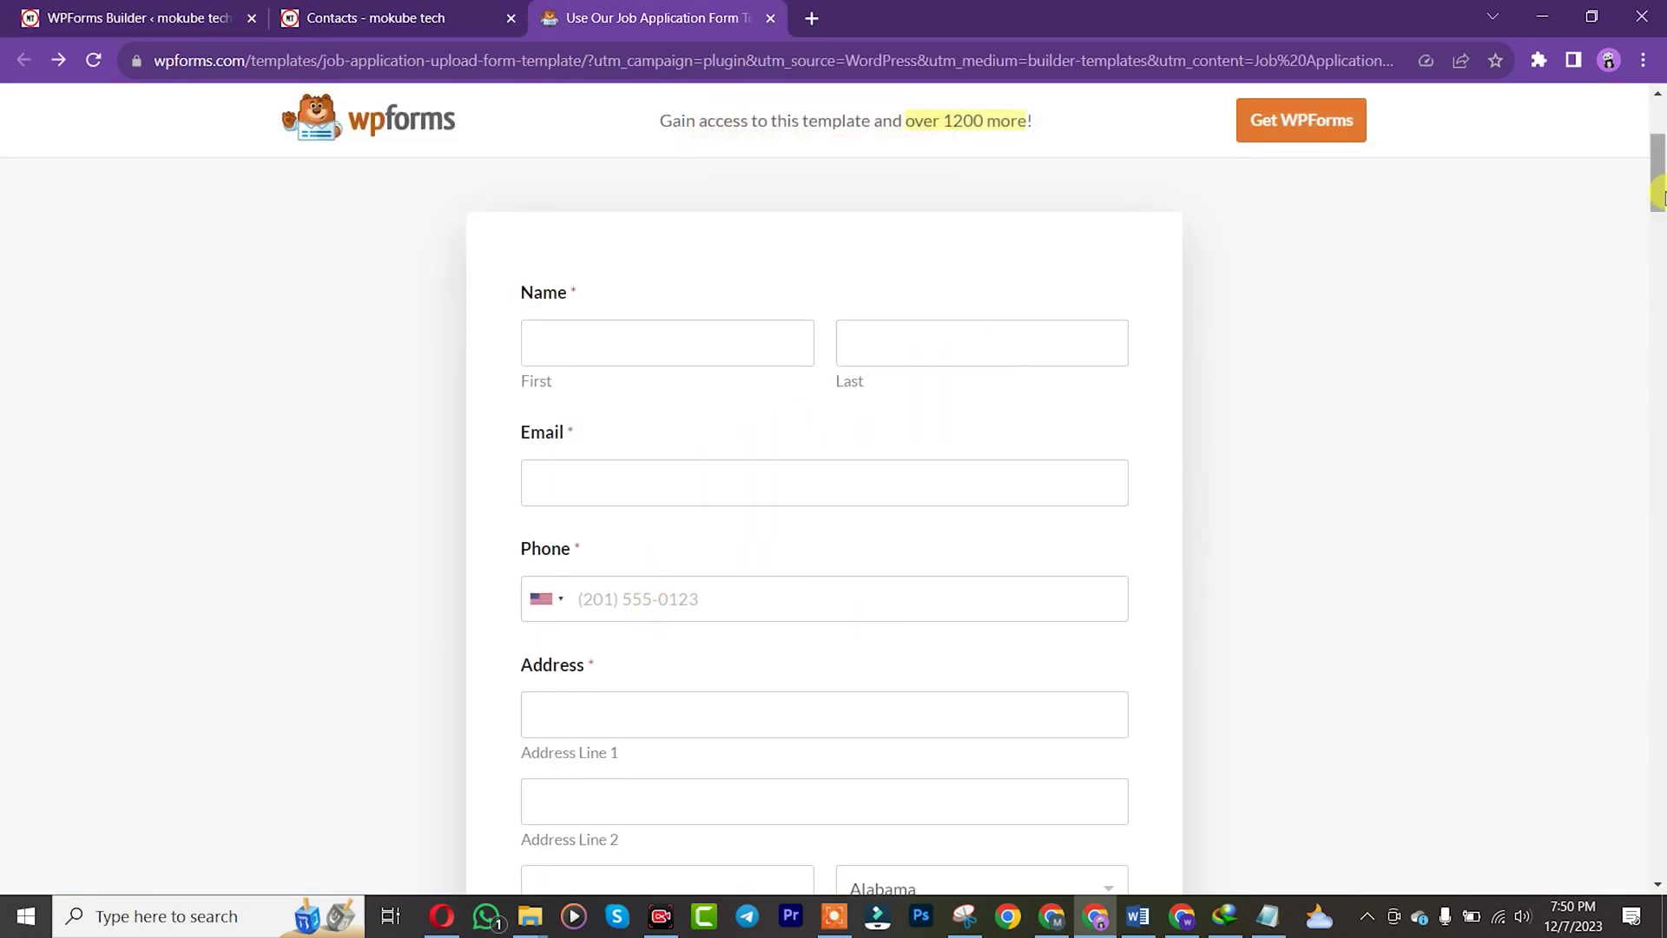
{"action": "scroll", "coordinate": [1659, 195], "scroll_direction": "down", "scroll_amount": 5}
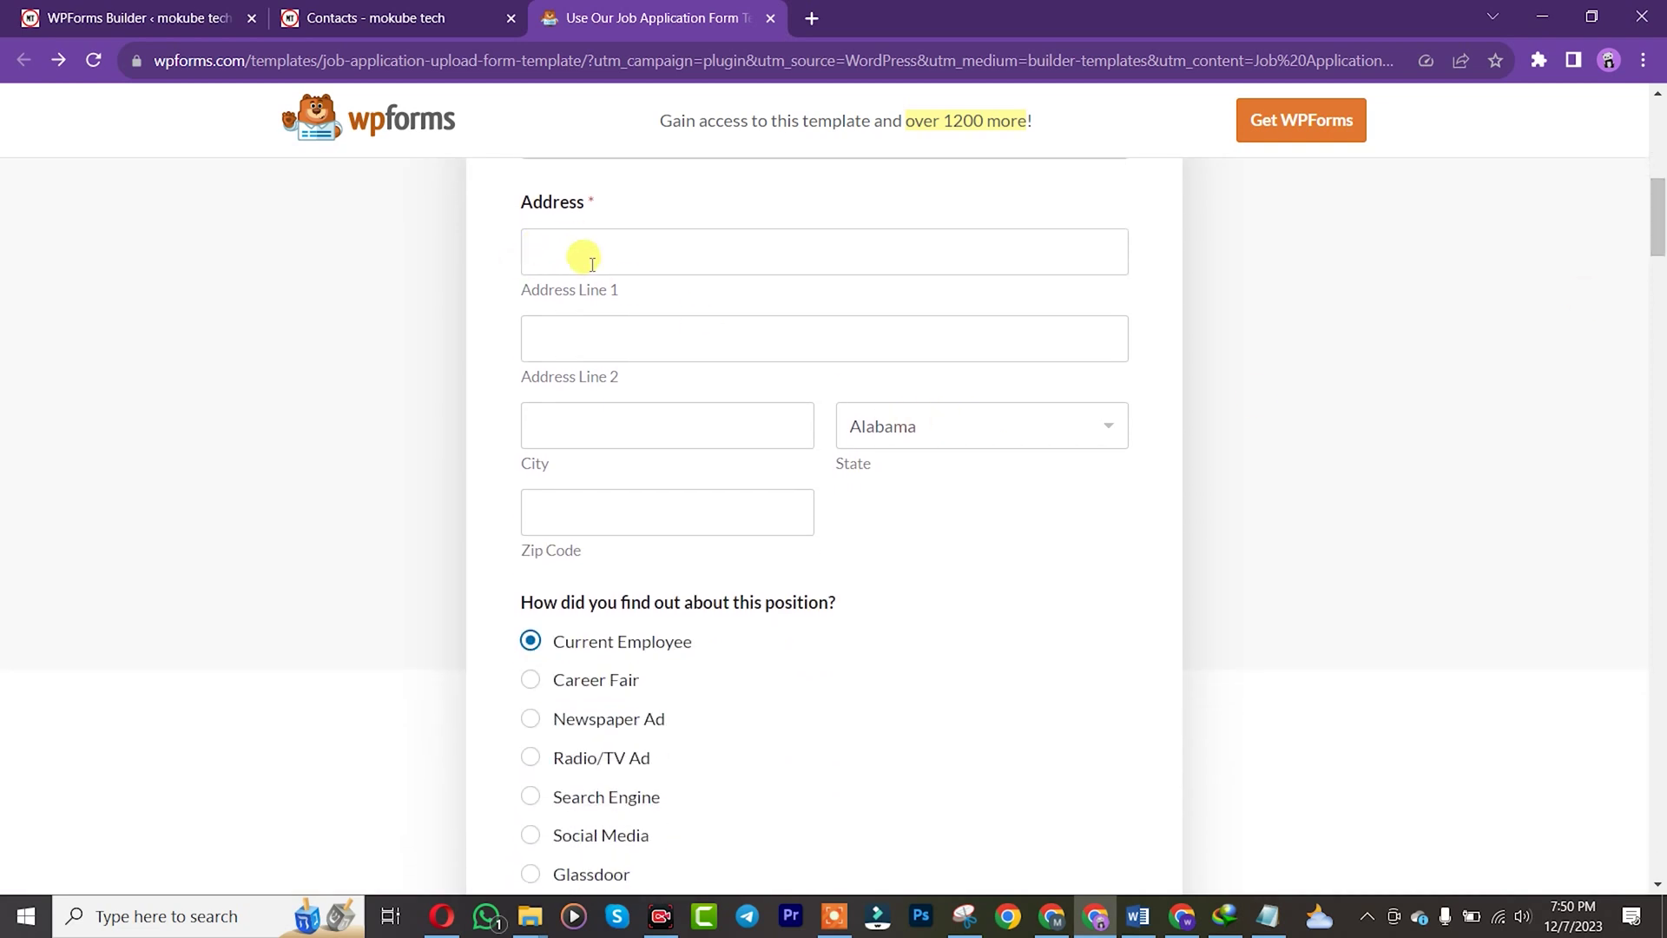
{"action": "scroll", "coordinate": [1662, 217], "scroll_direction": "down", "scroll_amount": 4}
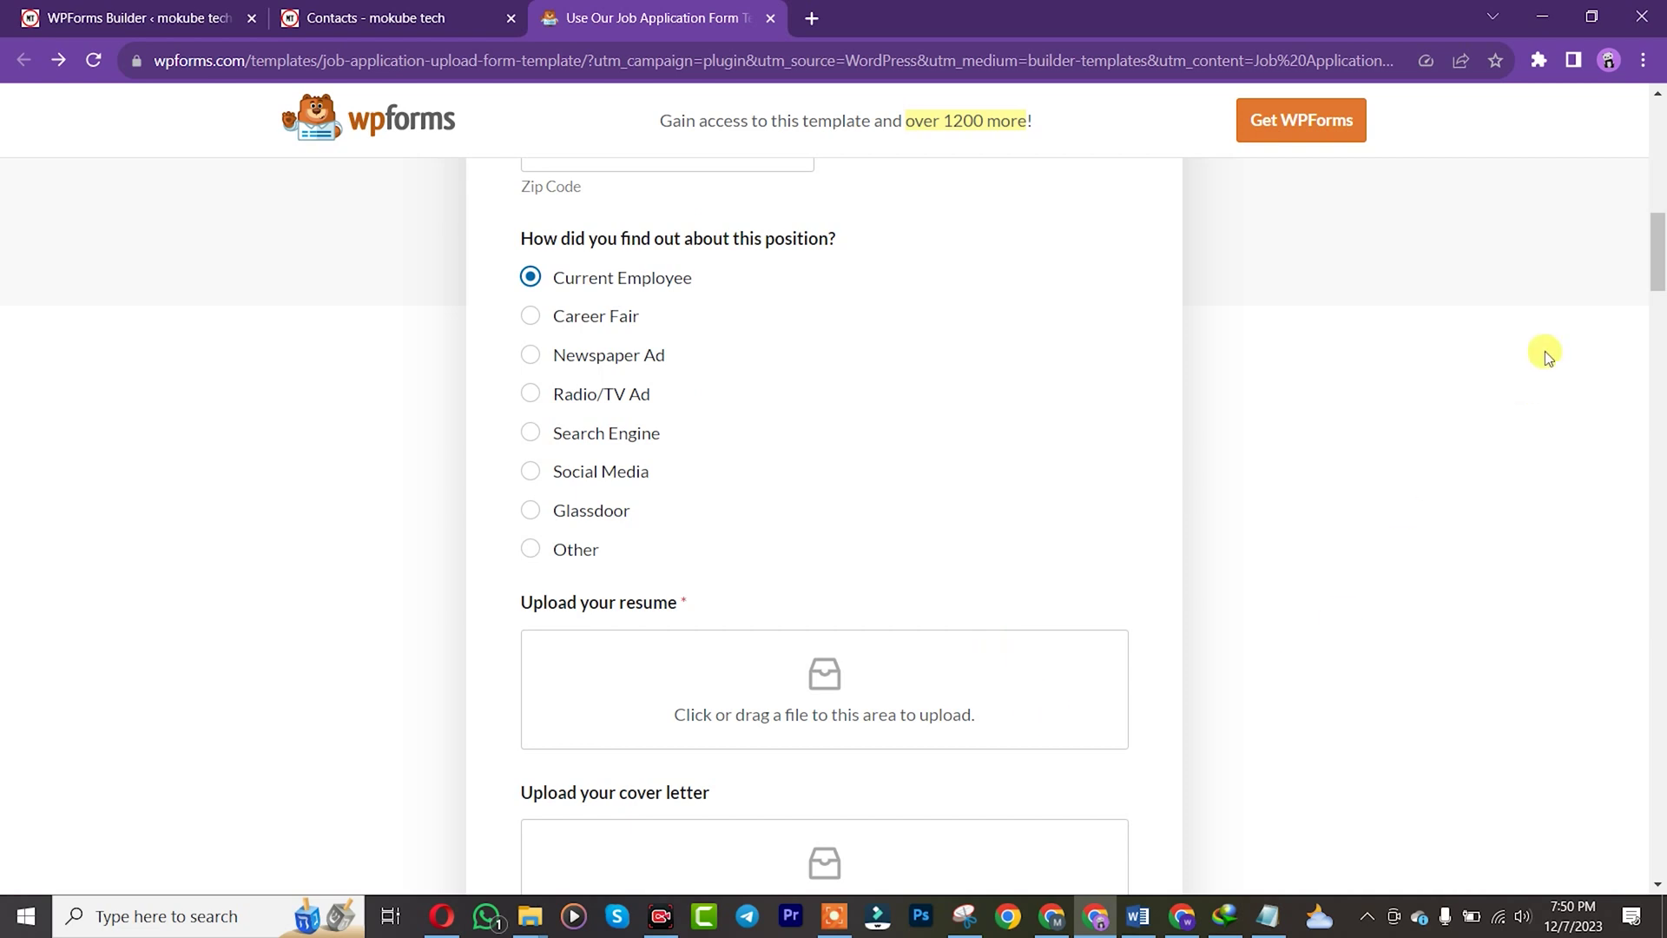
{"action": "scroll", "coordinate": [1649, 278], "scroll_direction": "down", "scroll_amount": 4}
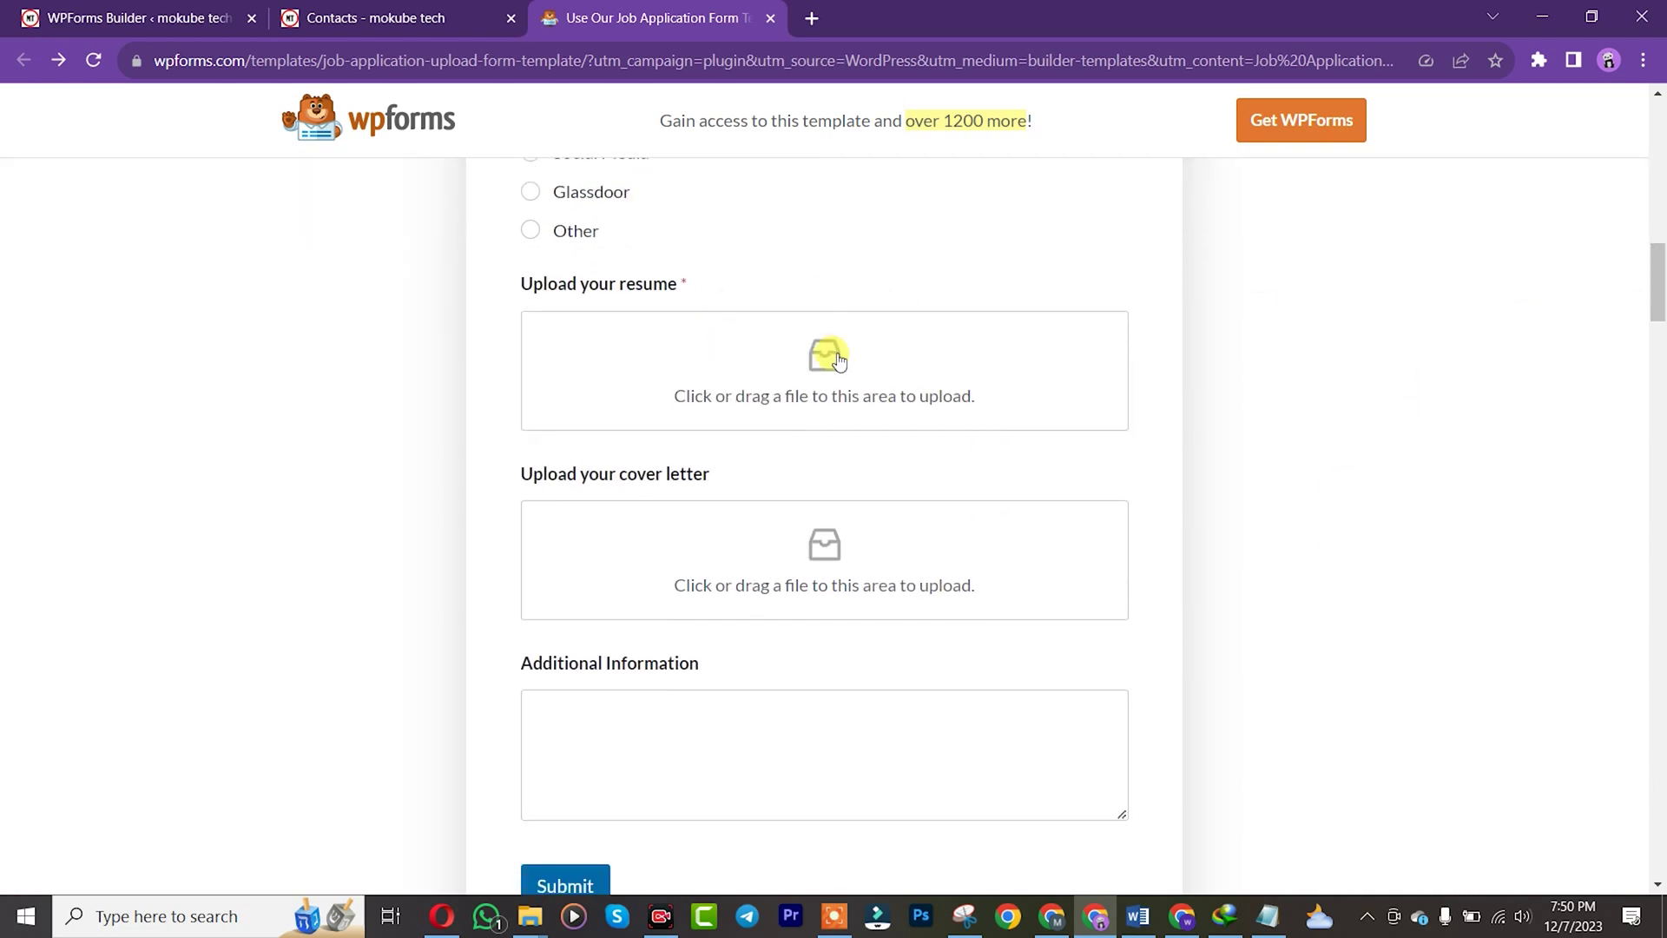
{"action": "left_click", "coordinate": [139, 17]}
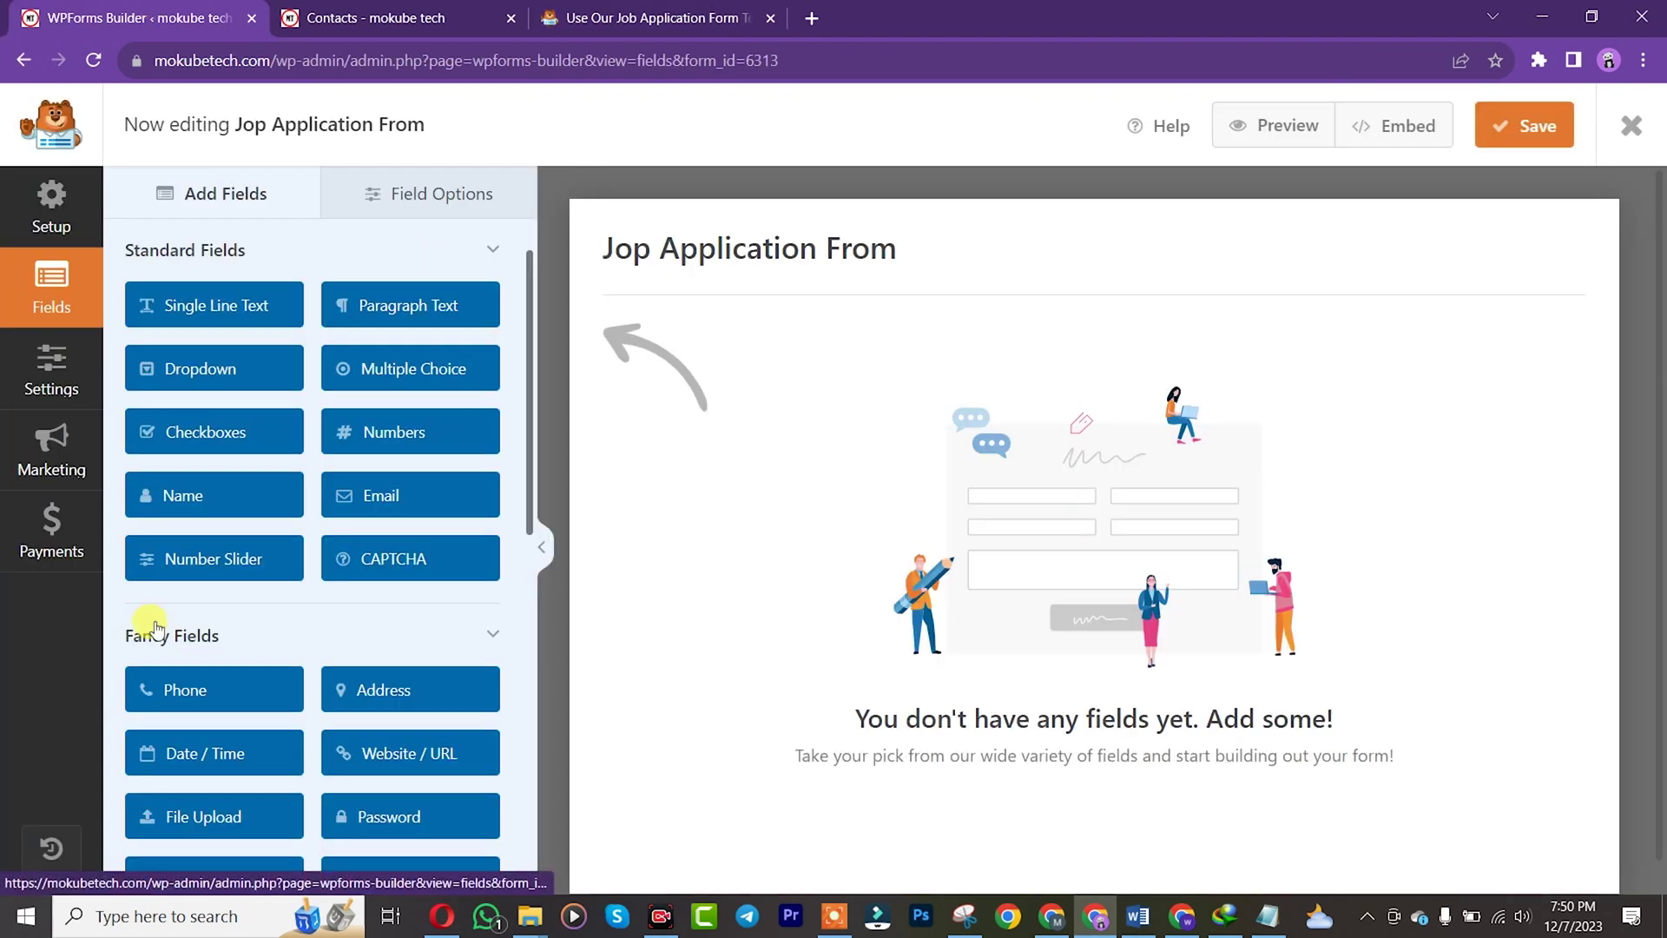
Place Name, Phone, Email and Address fields on the form in that order.
{"action": "left_click_drag", "start_coordinate": [148, 484], "coordinate": [650, 373]}
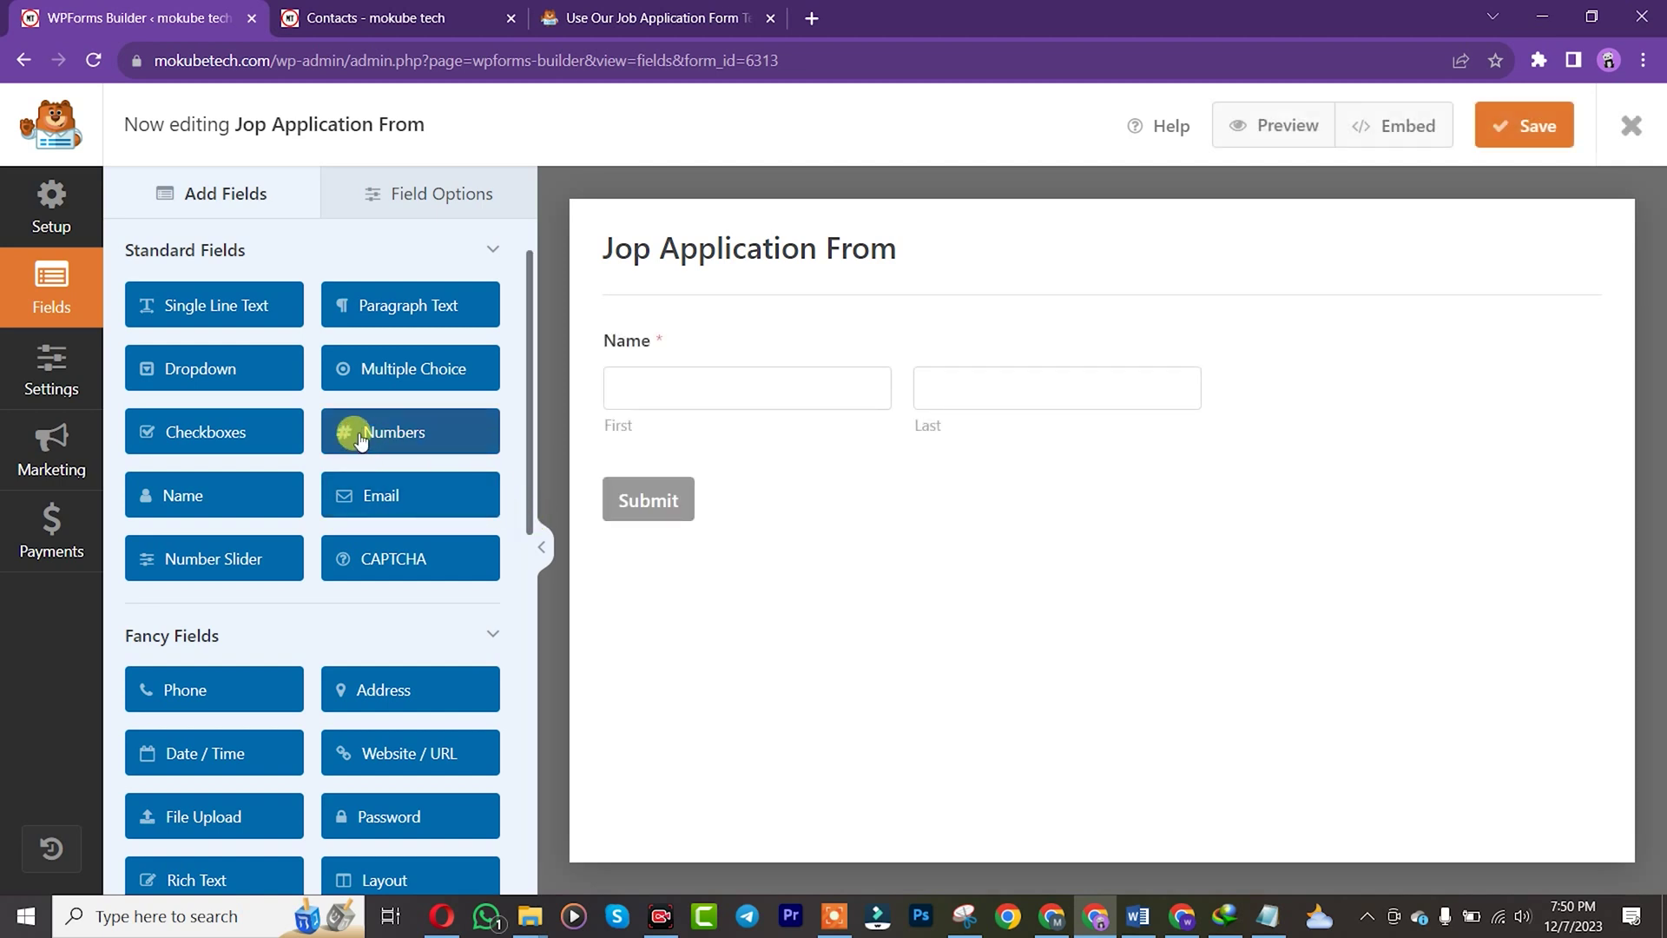
{"action": "mouse_move", "coordinate": [361, 441]}
{"action": "left_mouse_down"}
{"action": "mouse_move", "coordinate": [639, 435]}
{"action": "mouse_move", "coordinate": [391, 448]}
{"action": "left_mouse_up"}
{"action": "left_click_drag", "start_coordinate": [149, 688], "coordinate": [681, 494]}
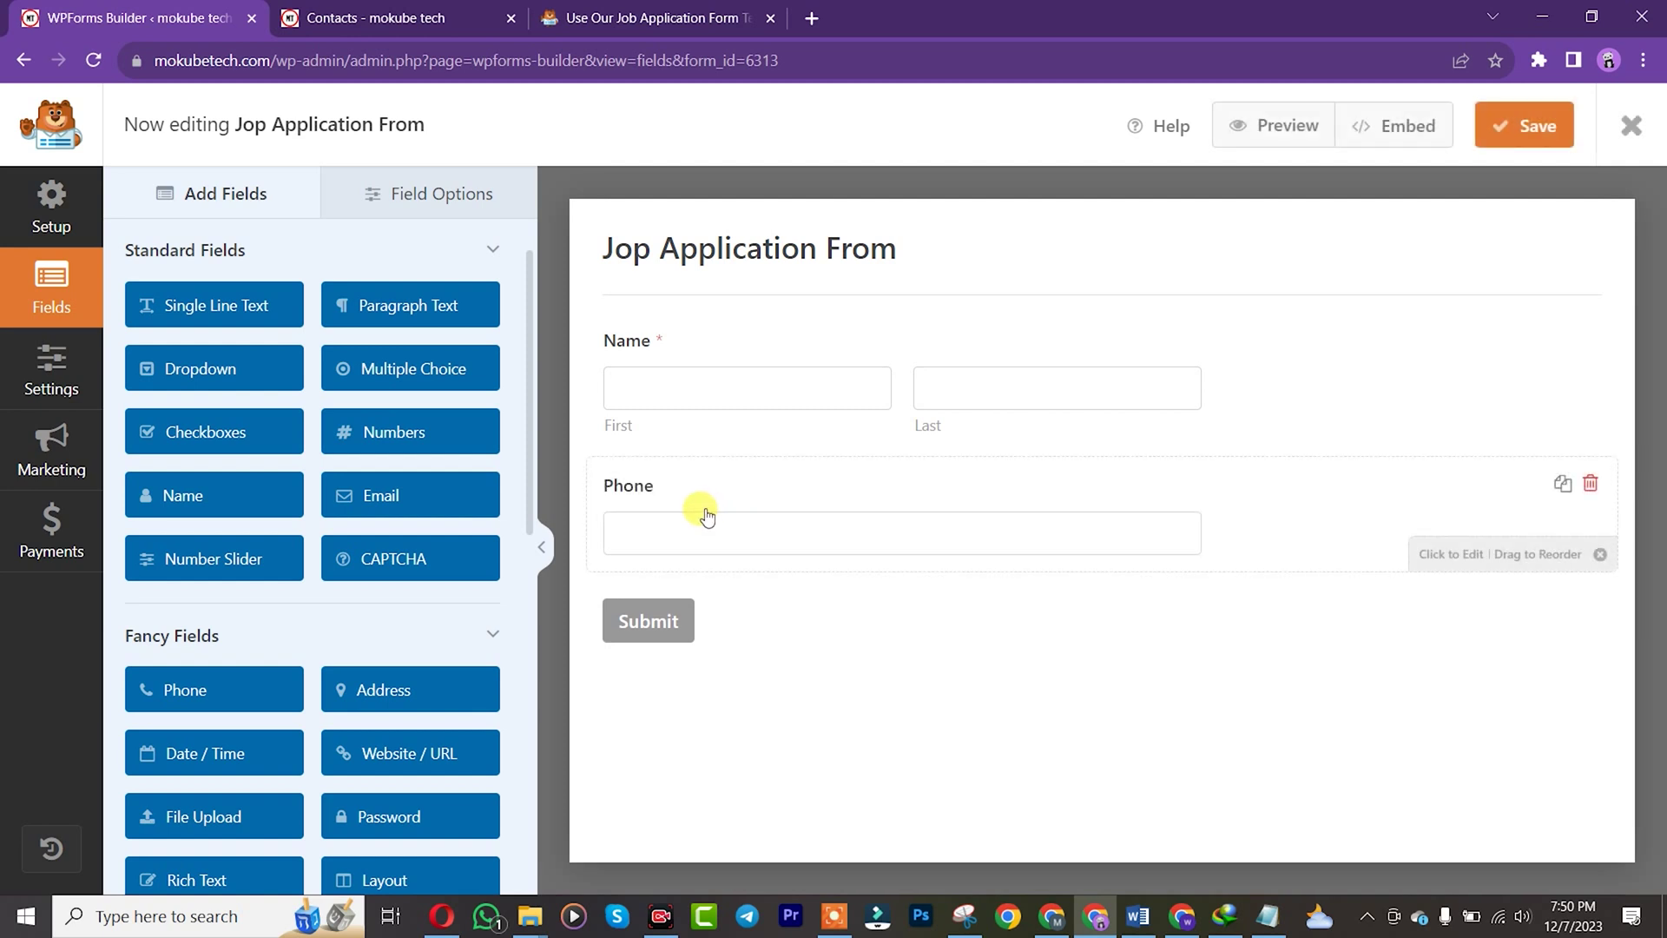
{"action": "left_click_drag", "start_coordinate": [378, 499], "coordinate": [679, 578]}
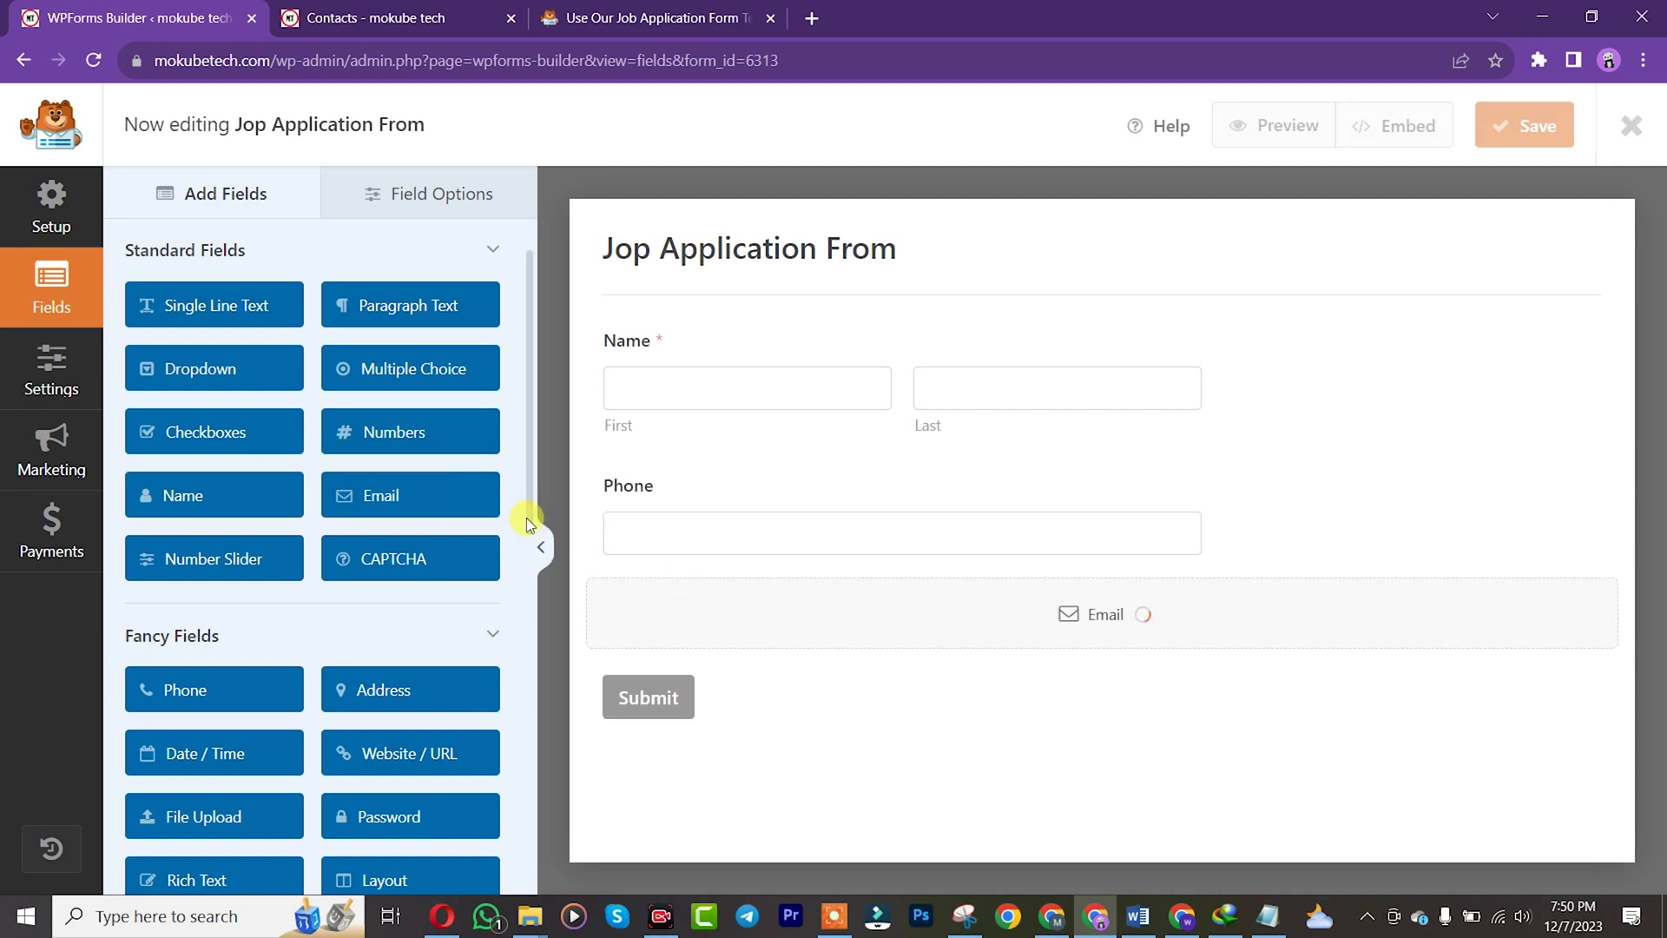
{"action": "left_click_drag", "start_coordinate": [524, 517], "coordinate": [529, 618]}
{"action": "left_click_drag", "start_coordinate": [347, 469], "coordinate": [629, 717]}
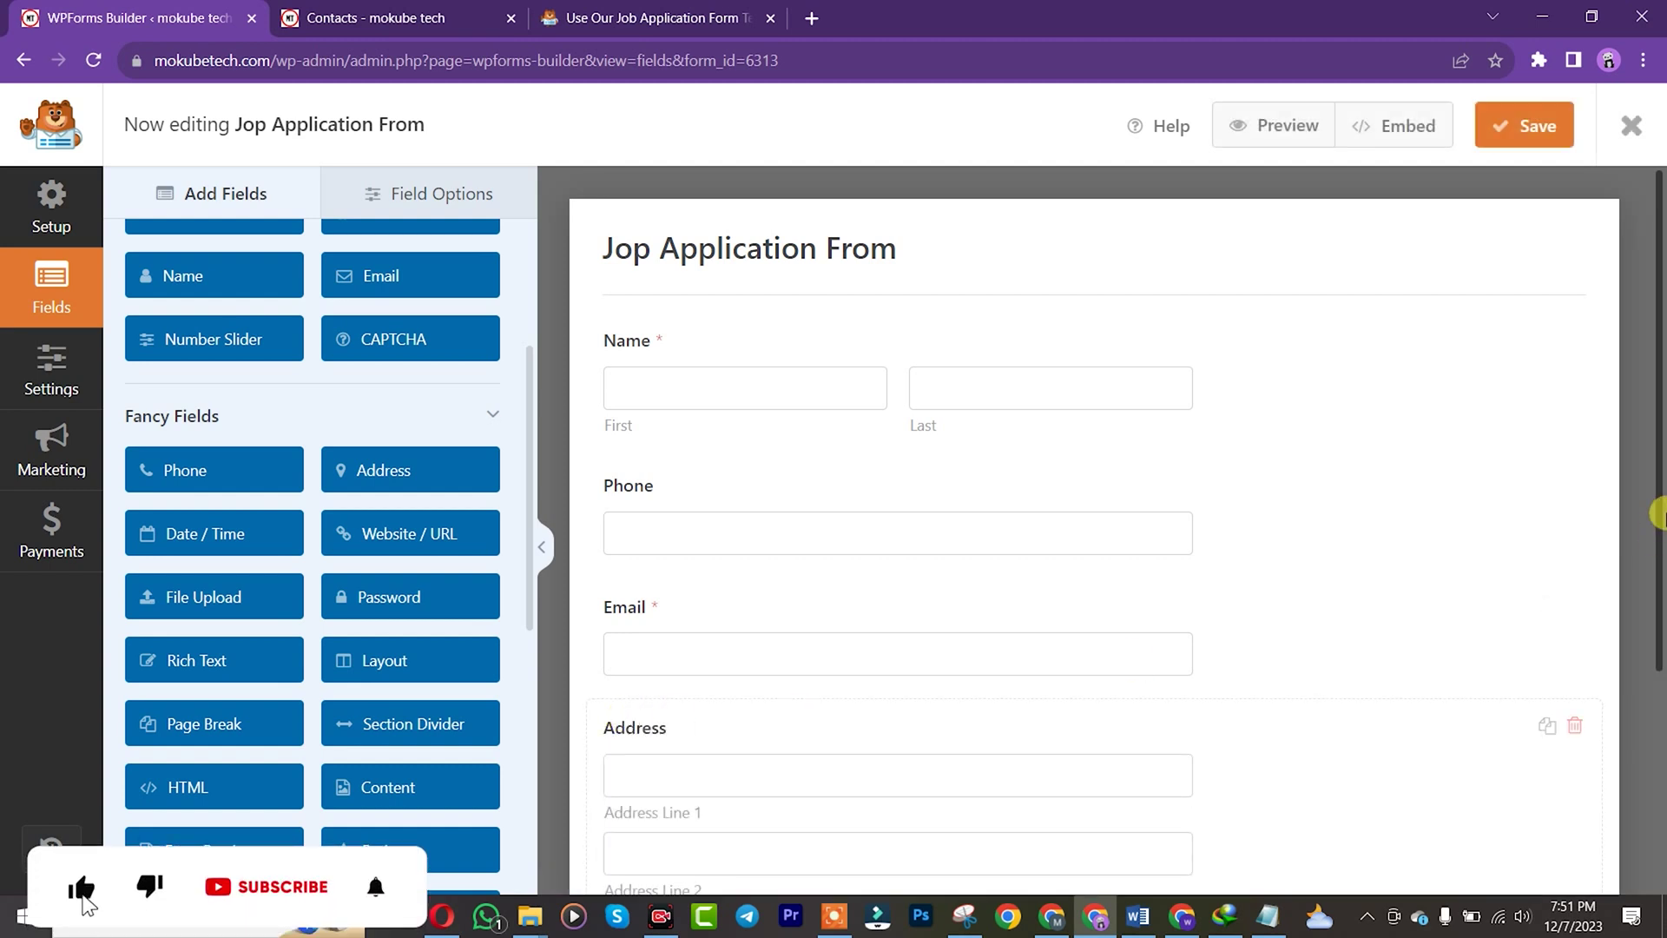
{"action": "left_click_drag", "start_coordinate": [1654, 568], "coordinate": [1659, 777]}
Switch the Address field to the International scheme and make it required.
{"action": "left_click", "coordinate": [1250, 589]}
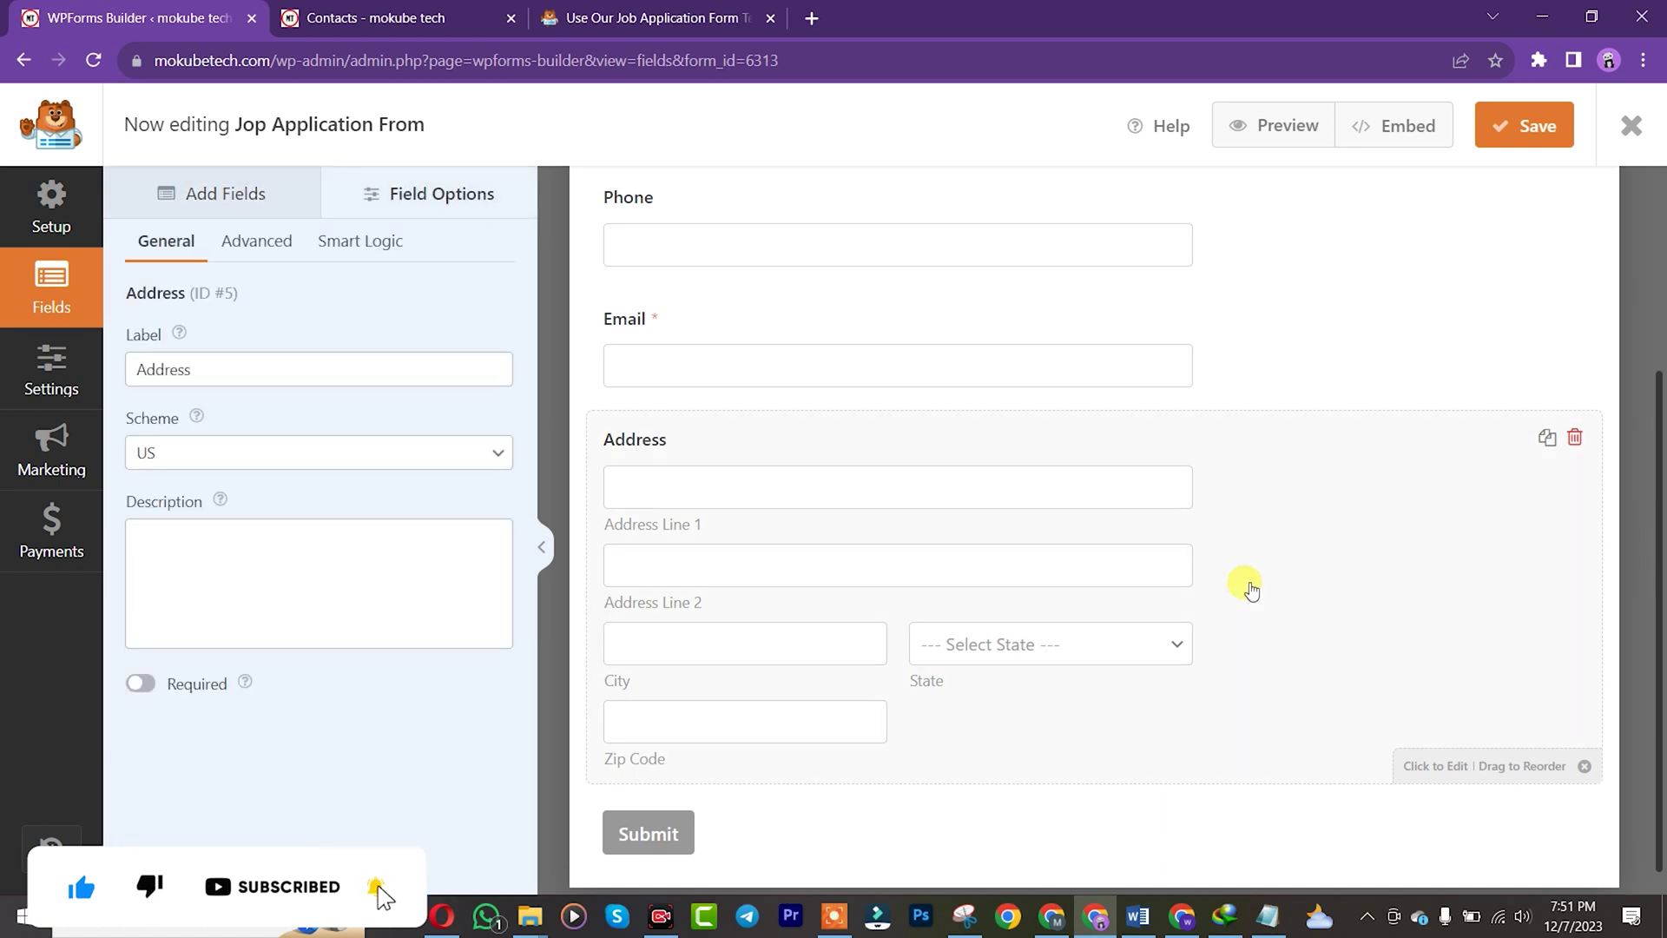
{"action": "left_click", "coordinate": [221, 452]}
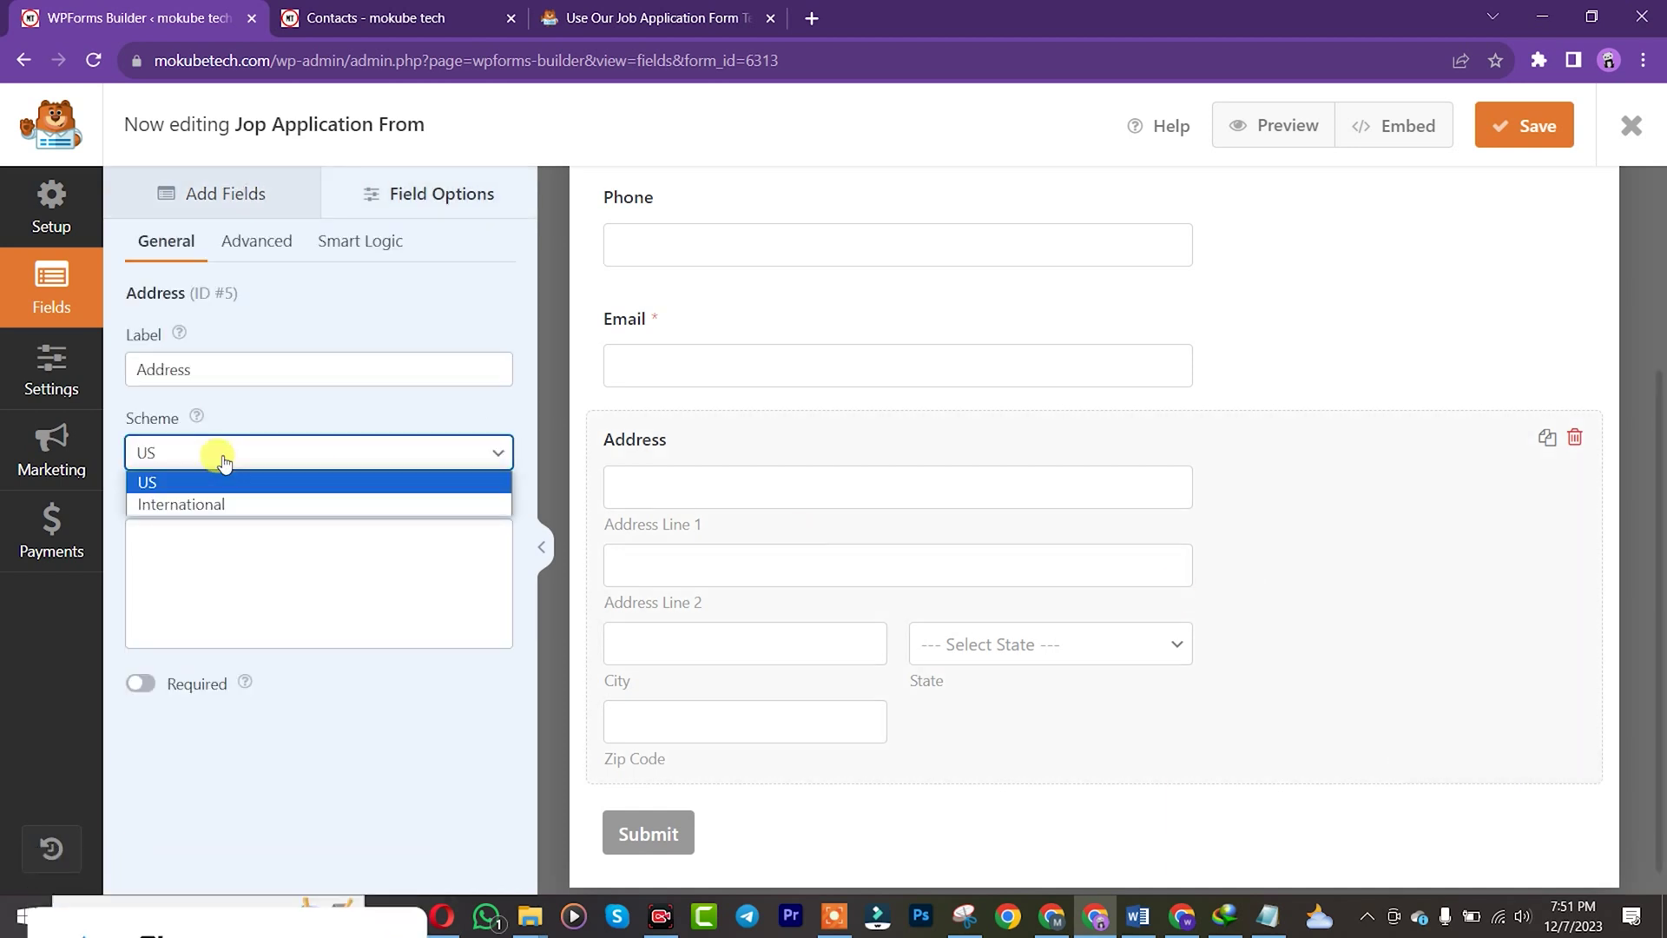
{"action": "left_click", "coordinate": [205, 503]}
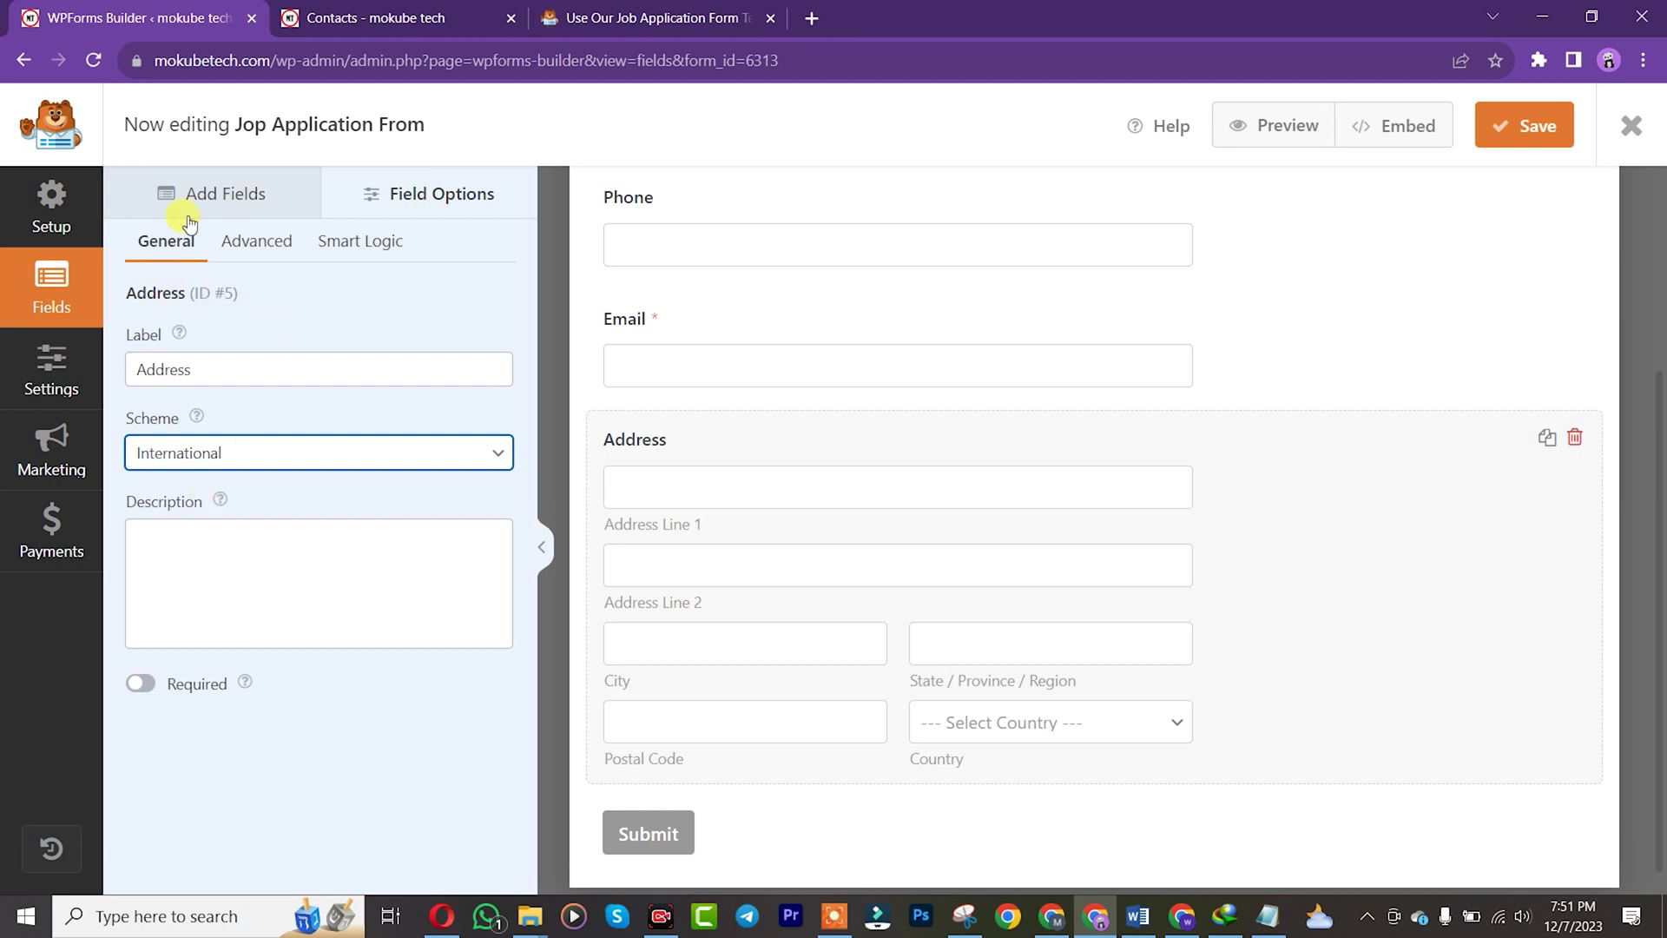
{"action": "left_click", "coordinate": [208, 194]}
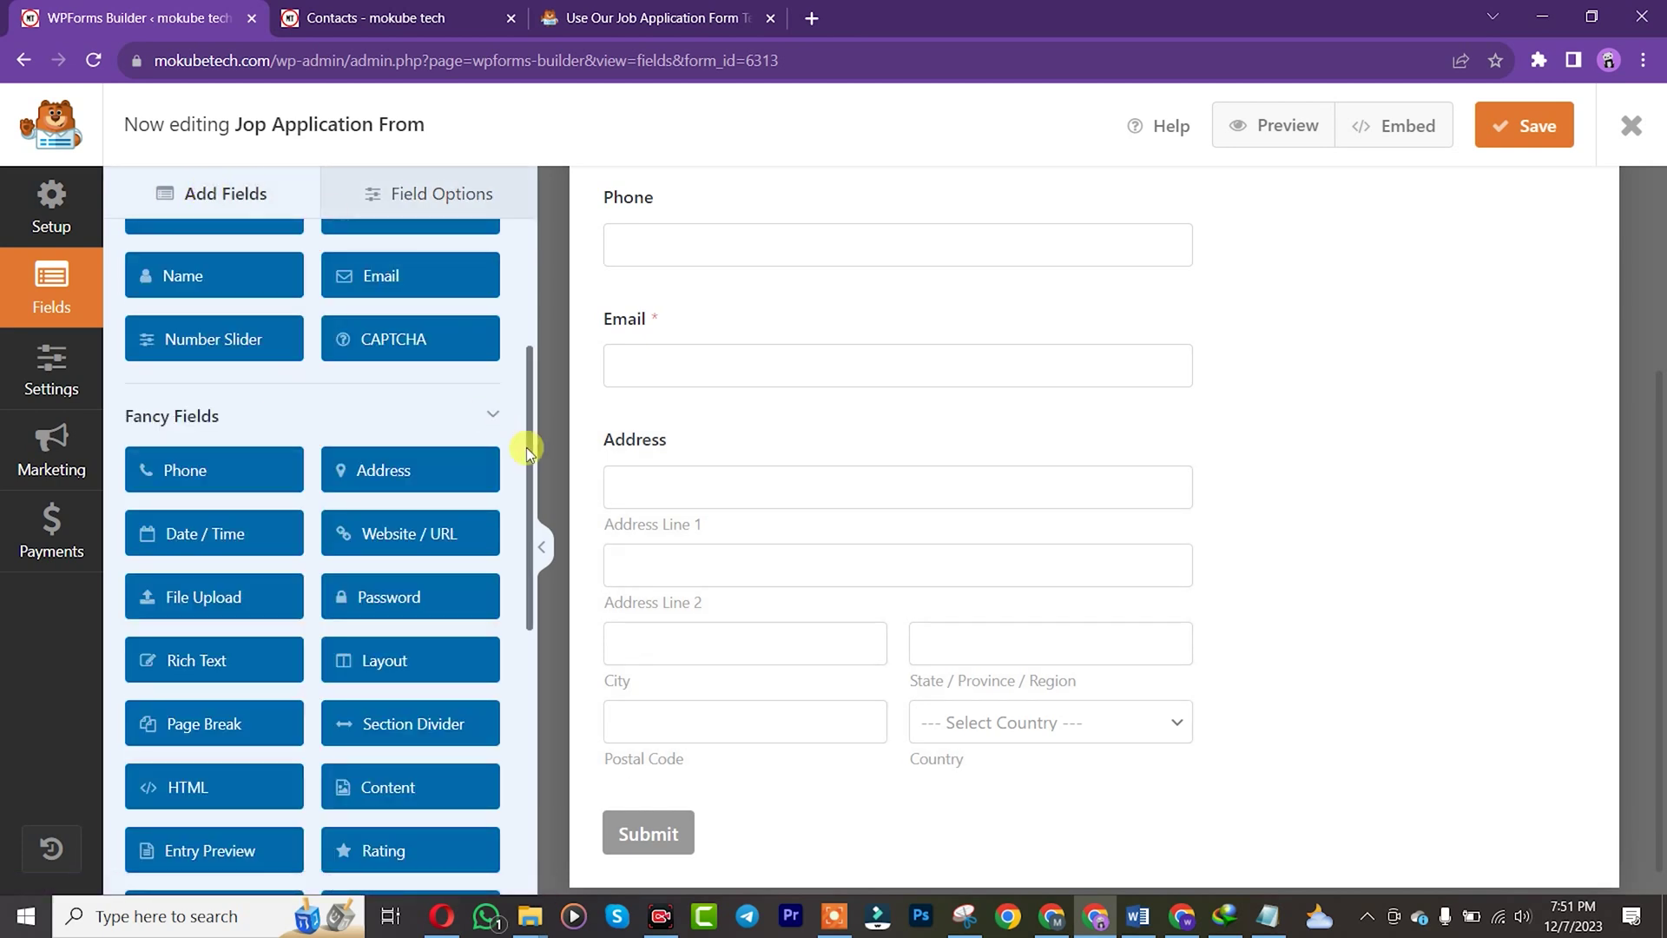
{"action": "mouse_move", "coordinate": [1654, 588]}
{"action": "left_mouse_down"}
{"action": "mouse_move", "coordinate": [1659, 564]}
{"action": "mouse_move", "coordinate": [1655, 618]}
{"action": "left_mouse_up"}
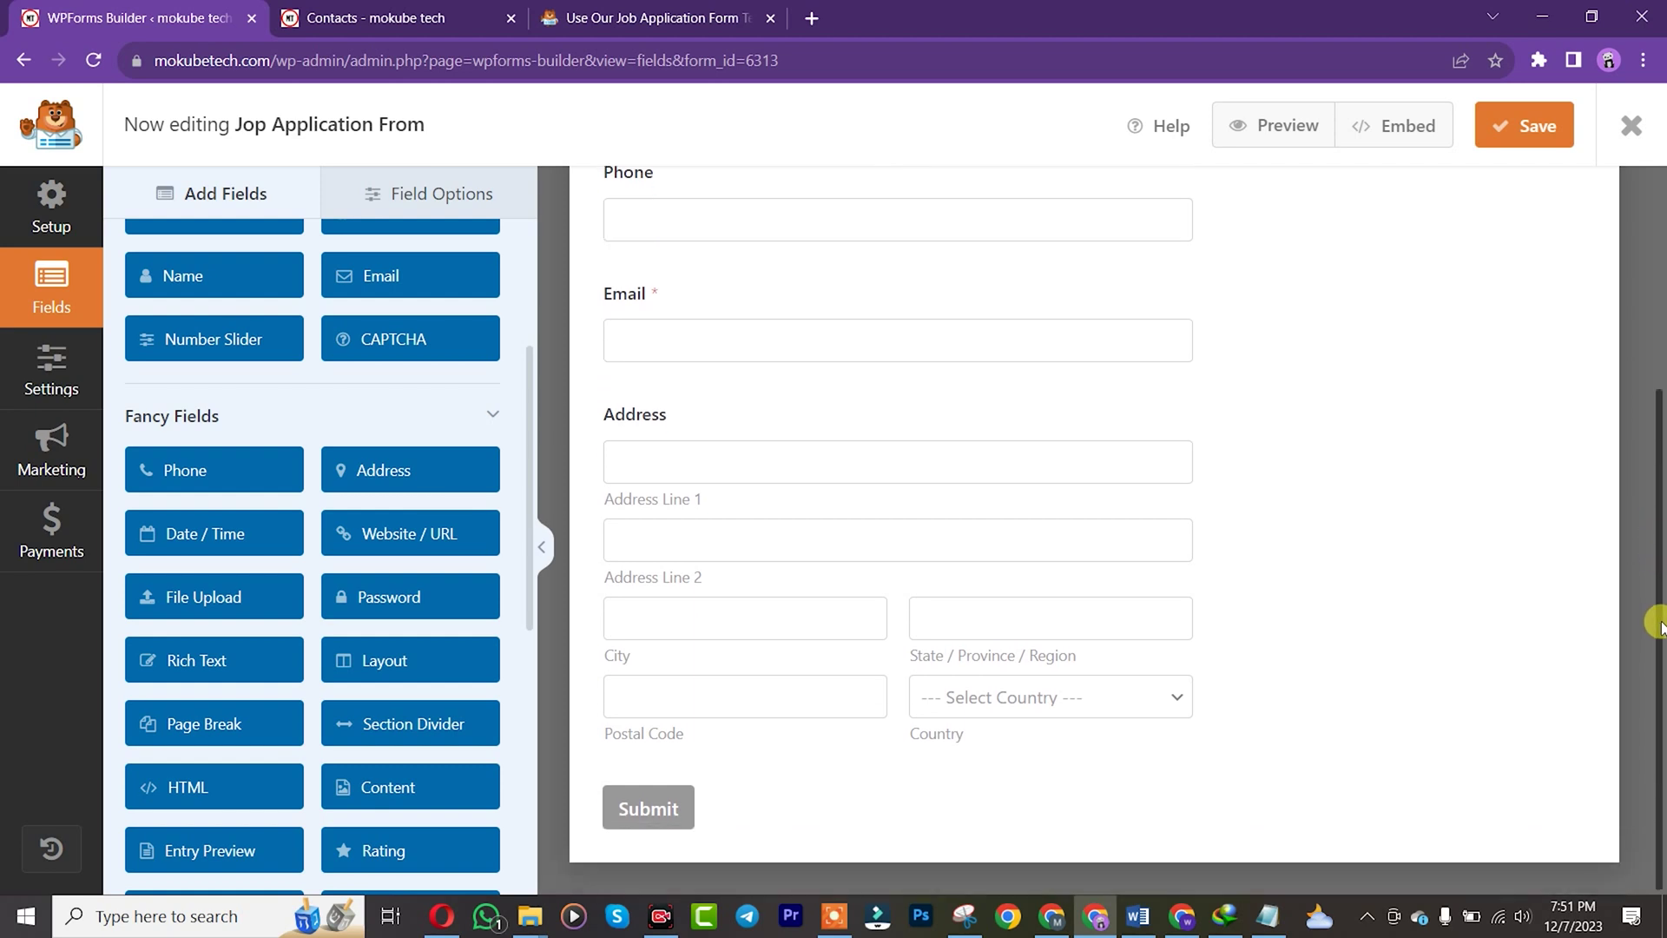
{"action": "left_click", "coordinate": [1235, 553]}
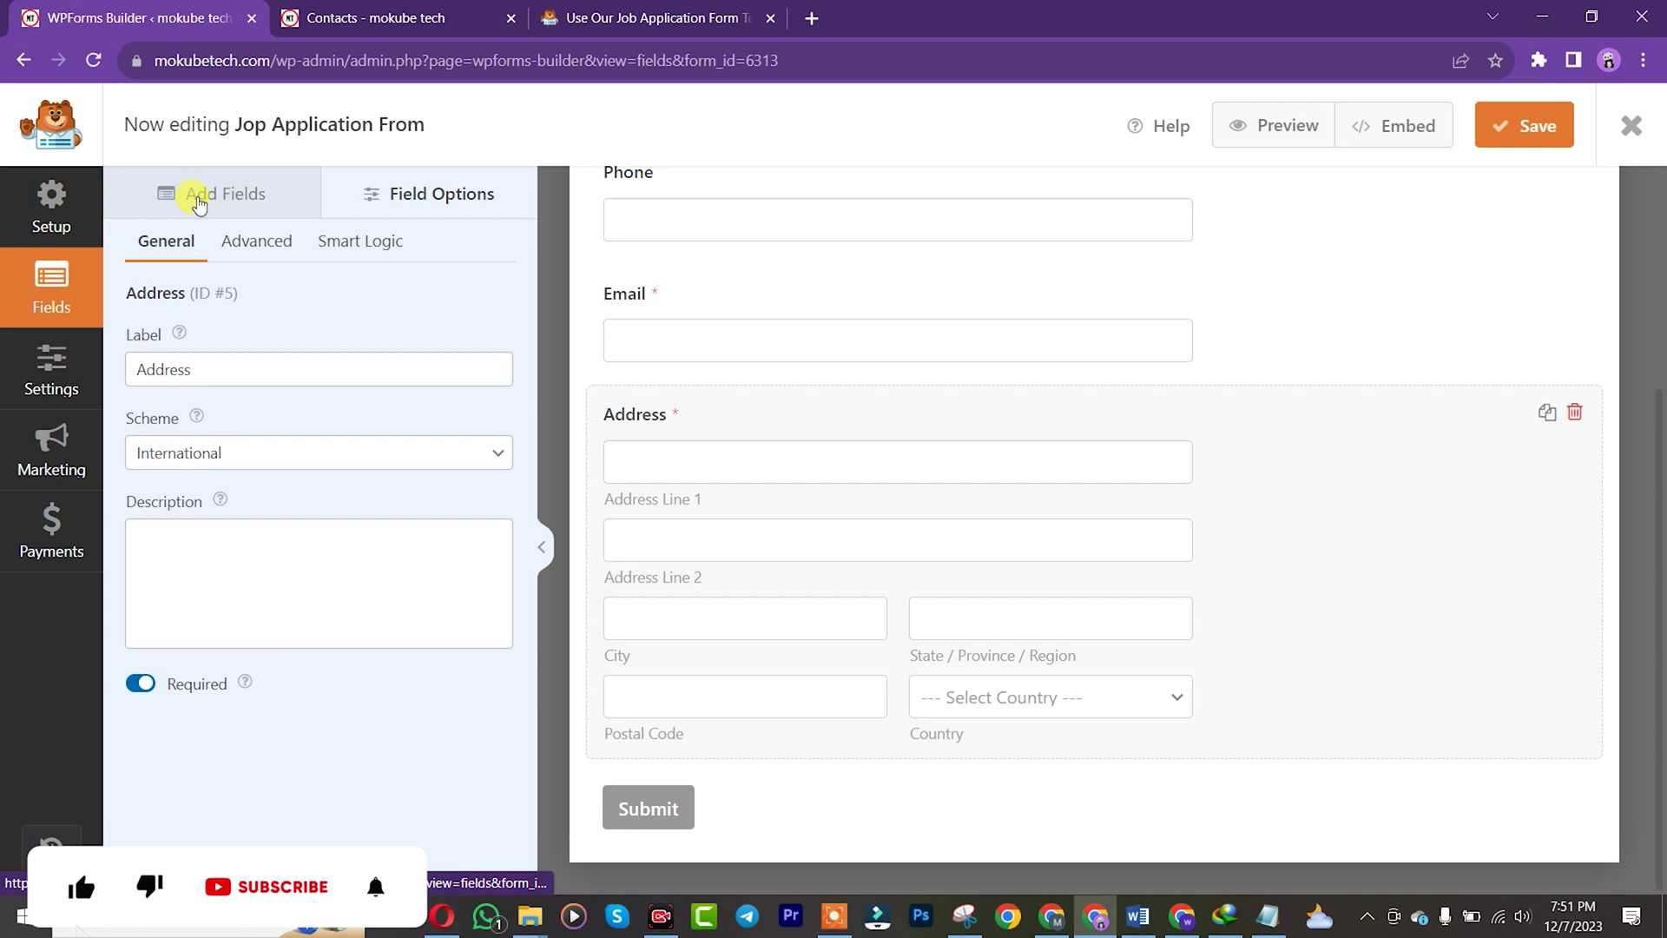
{"action": "left_click", "coordinate": [199, 203]}
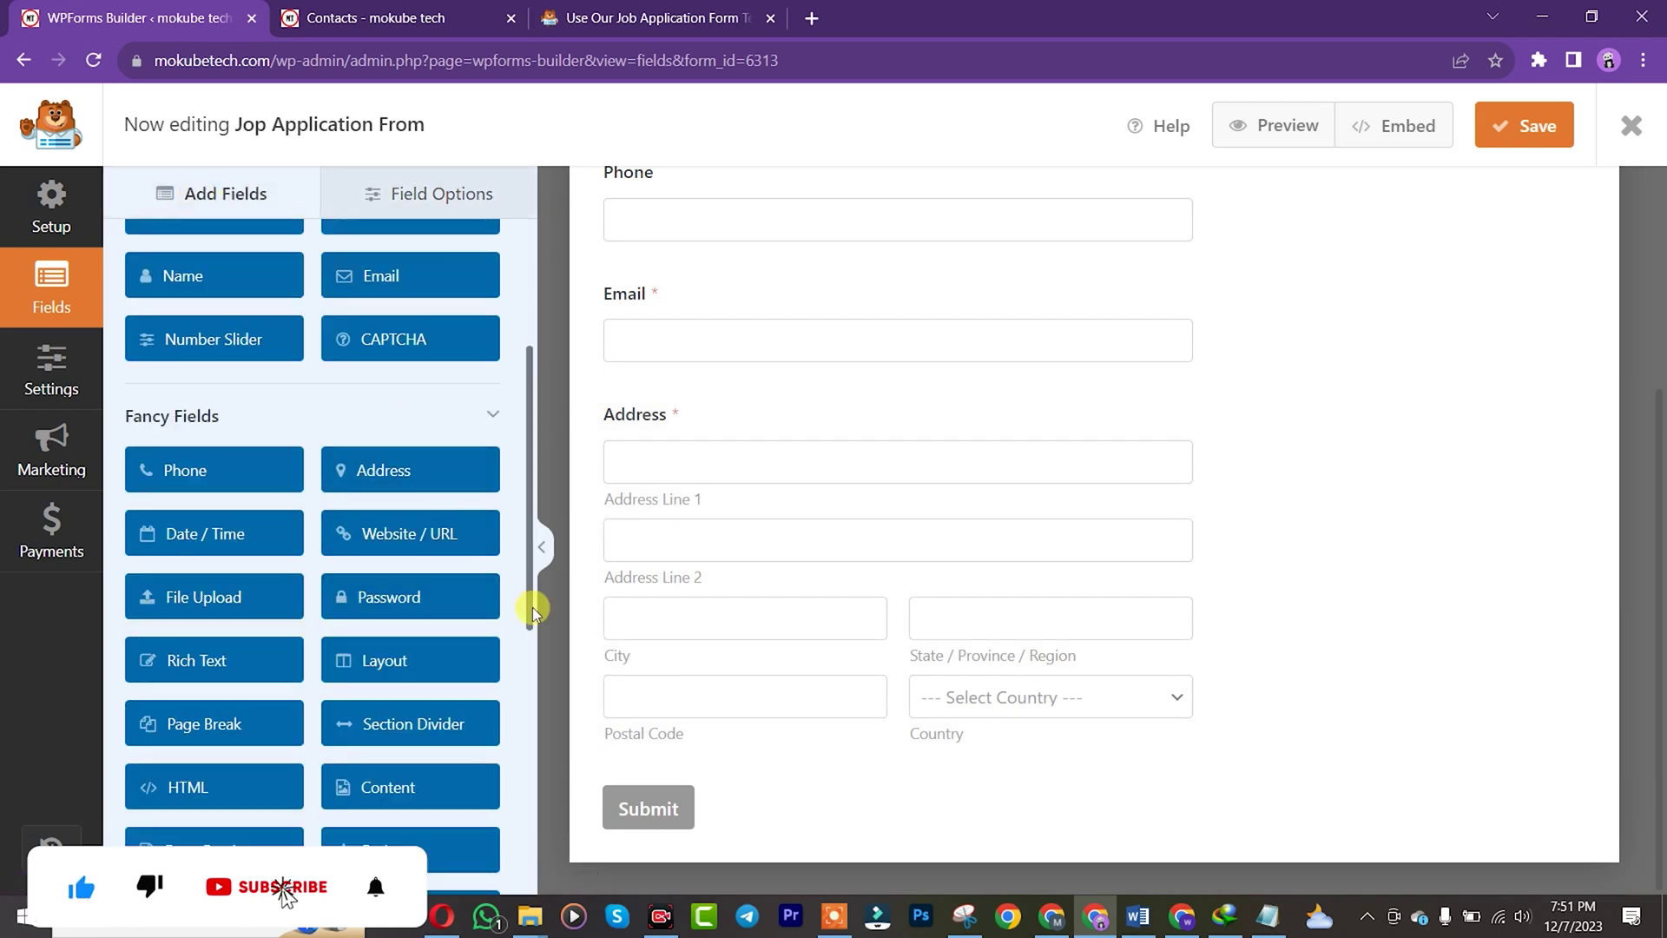
{"action": "mouse_move", "coordinate": [532, 610]}
{"action": "left_mouse_down"}
{"action": "mouse_move", "coordinate": [528, 699]}
{"action": "mouse_move", "coordinate": [544, 491]}
{"action": "mouse_move", "coordinate": [548, 600]}
{"action": "left_mouse_up"}
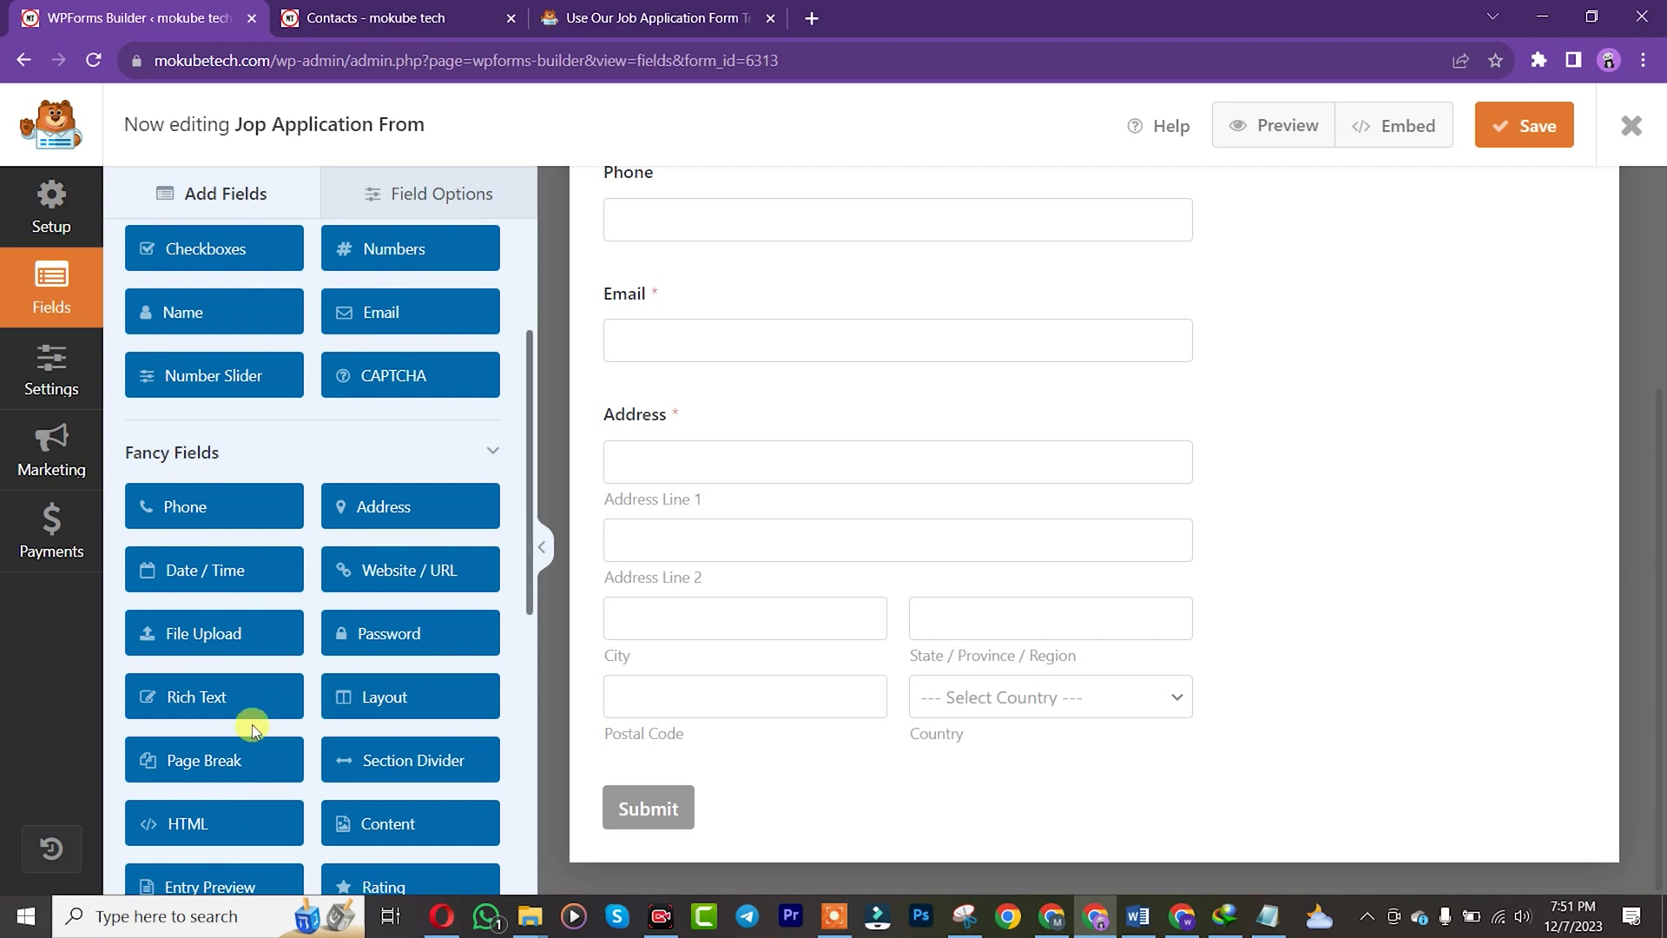
Add a Rich Text field below Address, then check the template's position-source options.
{"action": "left_click_drag", "start_coordinate": [173, 705], "coordinate": [695, 784]}
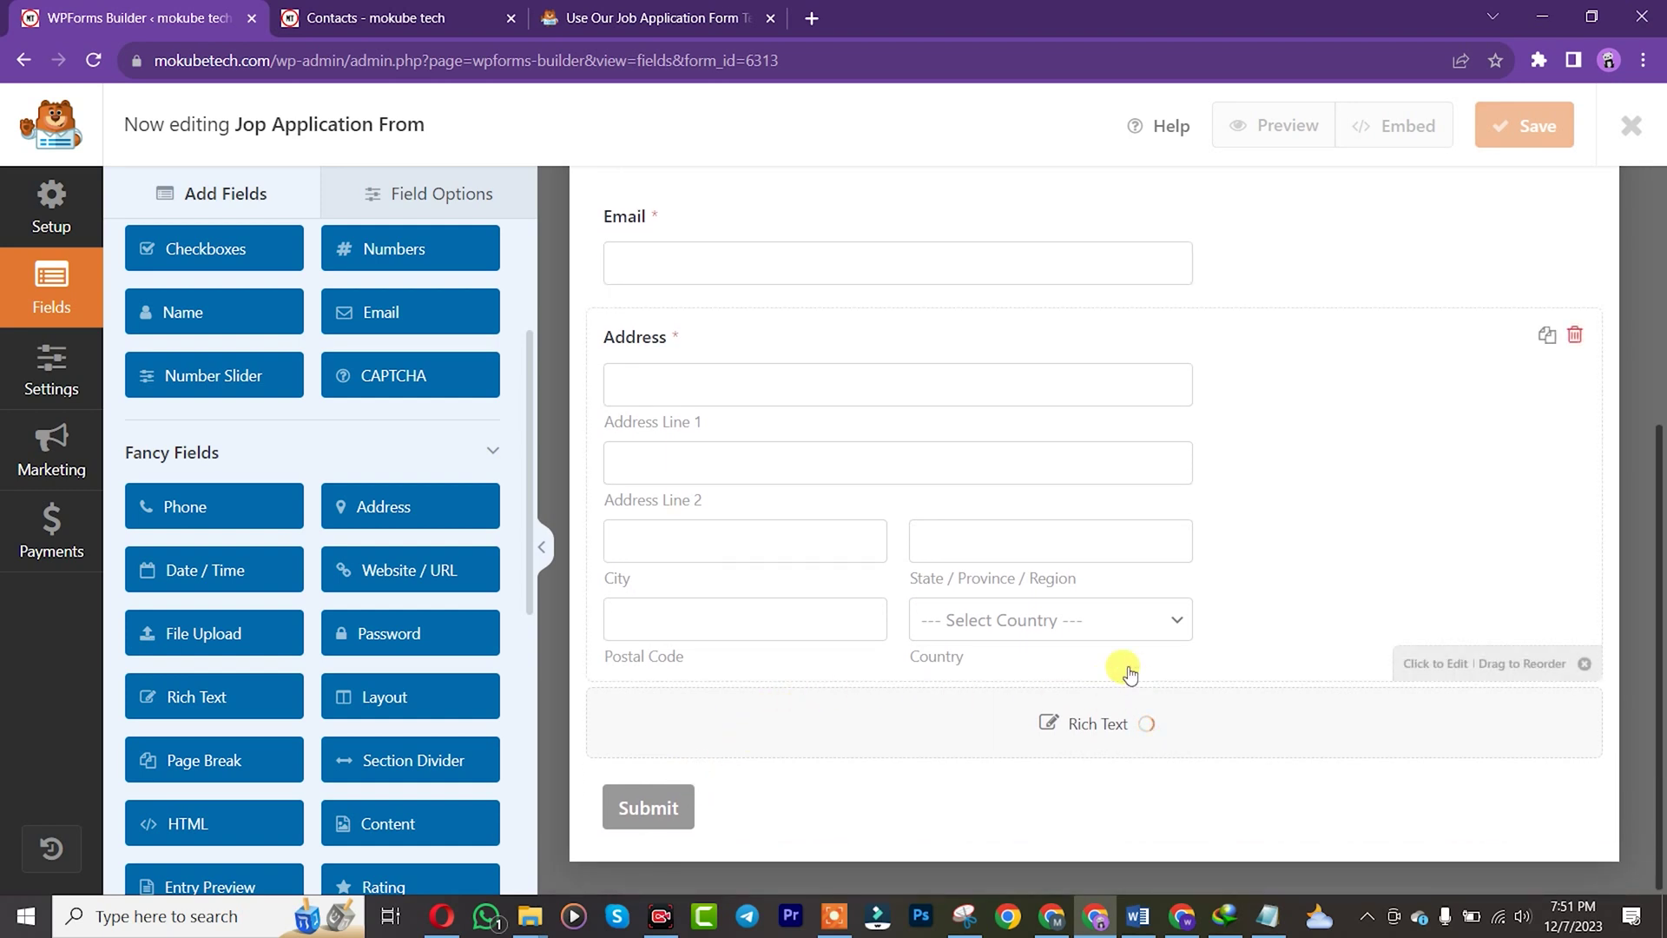
{"action": "left_click_drag", "start_coordinate": [1654, 599], "coordinate": [1654, 775]}
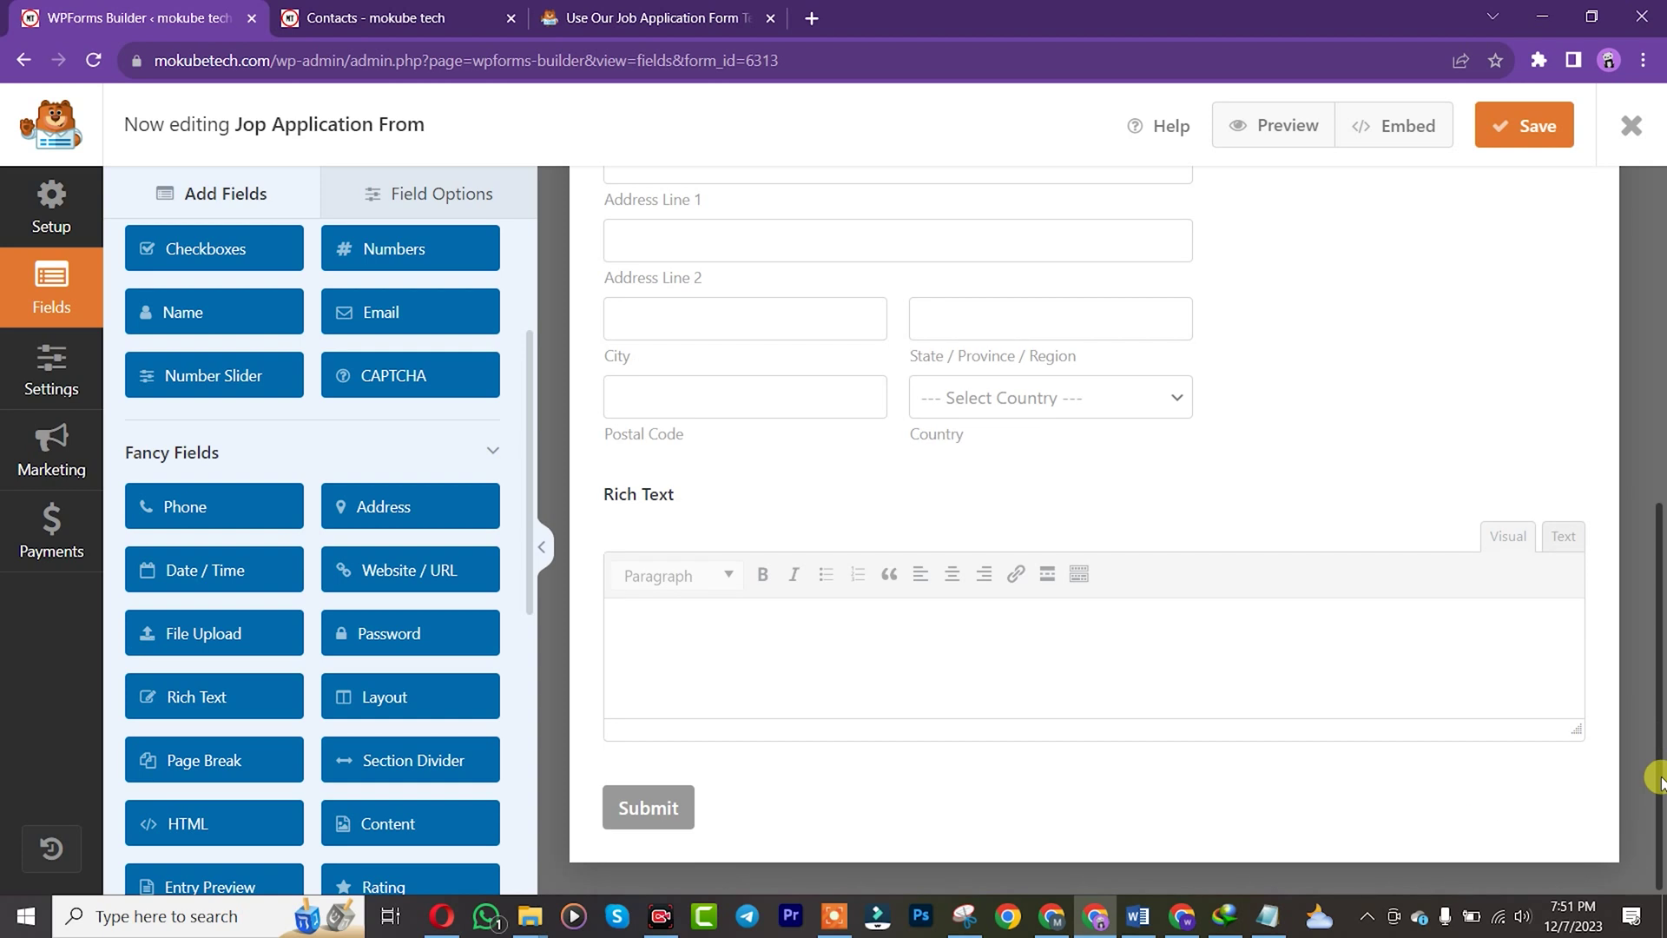
{"action": "left_click", "coordinate": [590, 17]}
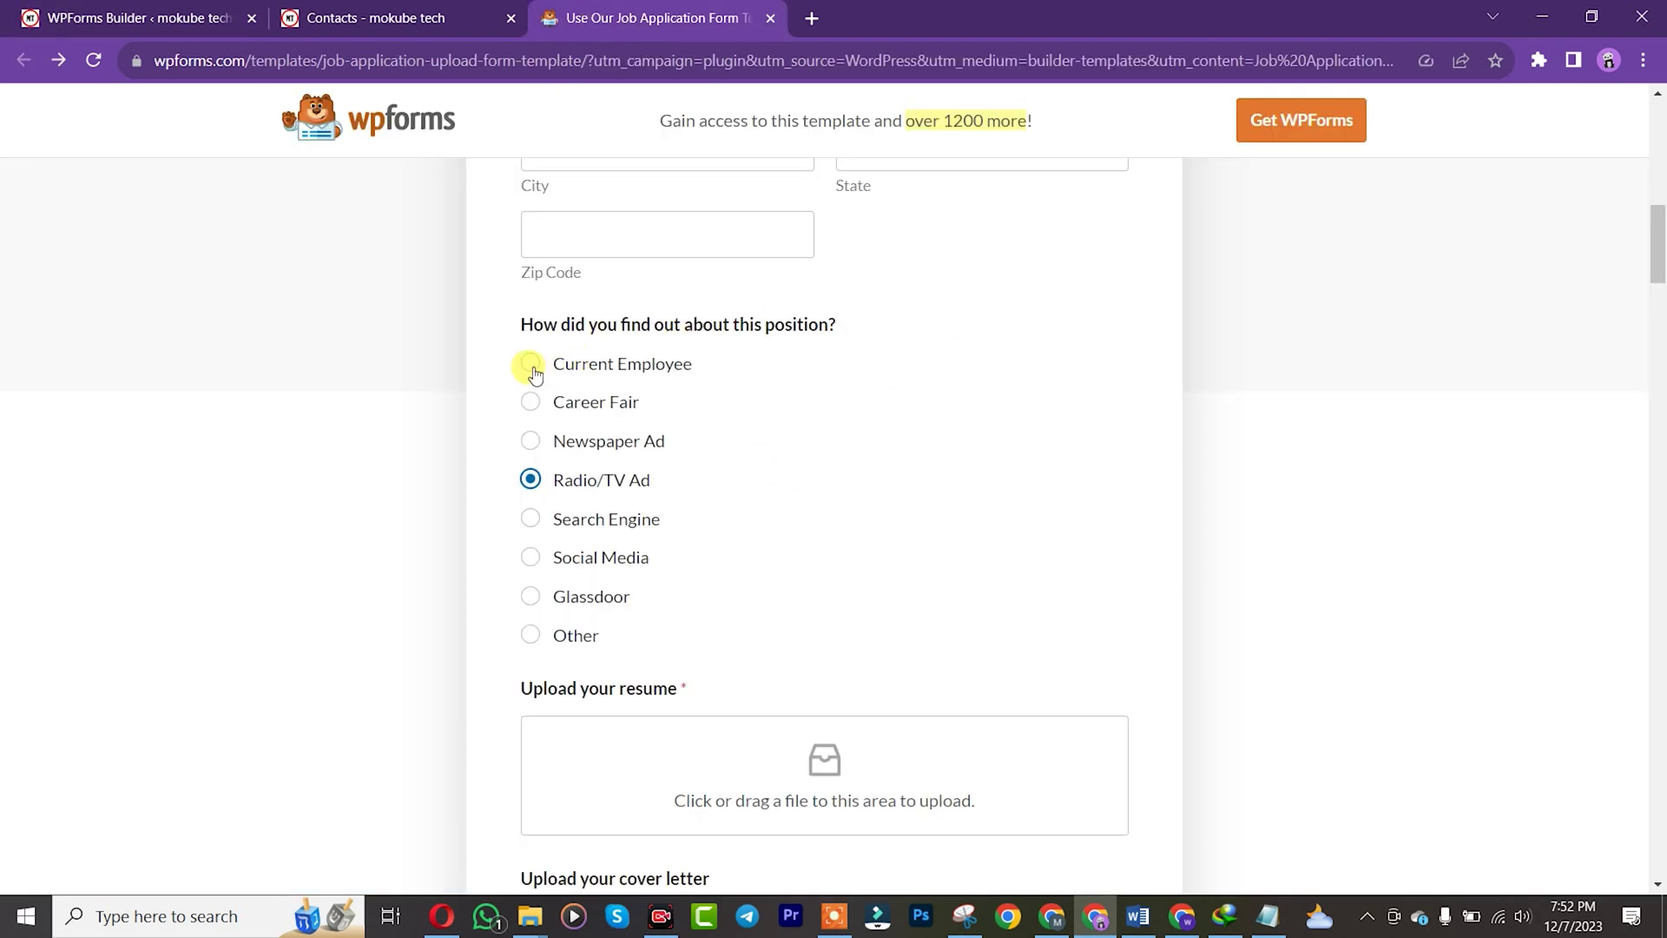
{"action": "left_click", "coordinate": [523, 411]}
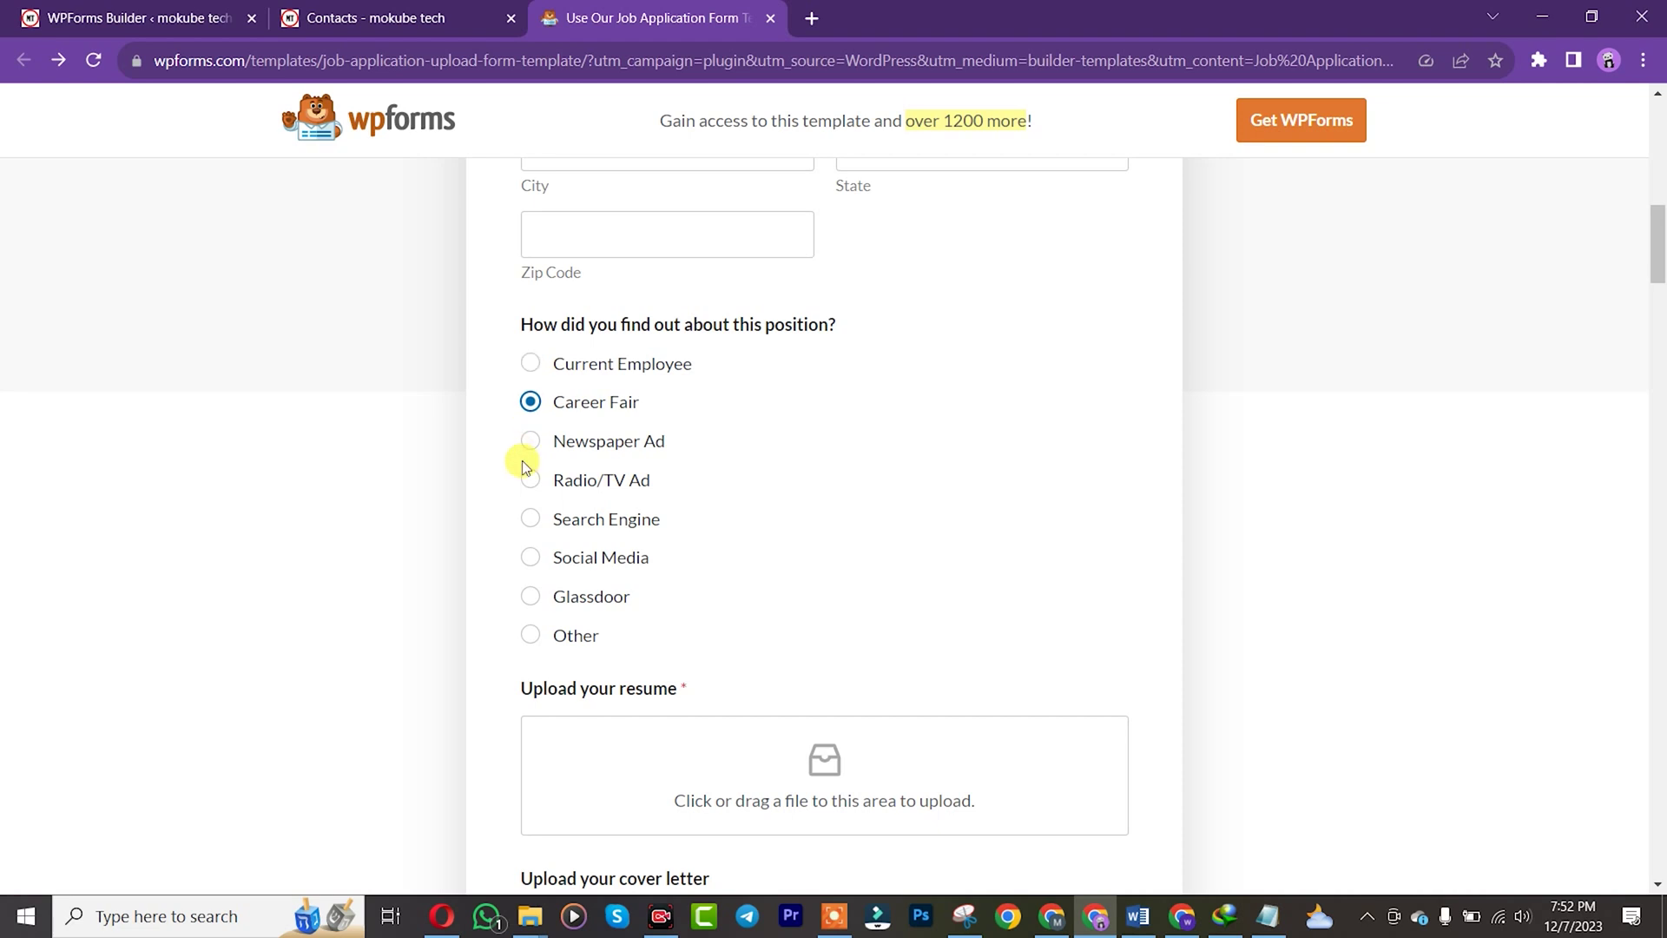
{"action": "left_click", "coordinate": [529, 519]}
{"action": "left_click", "coordinate": [530, 595]}
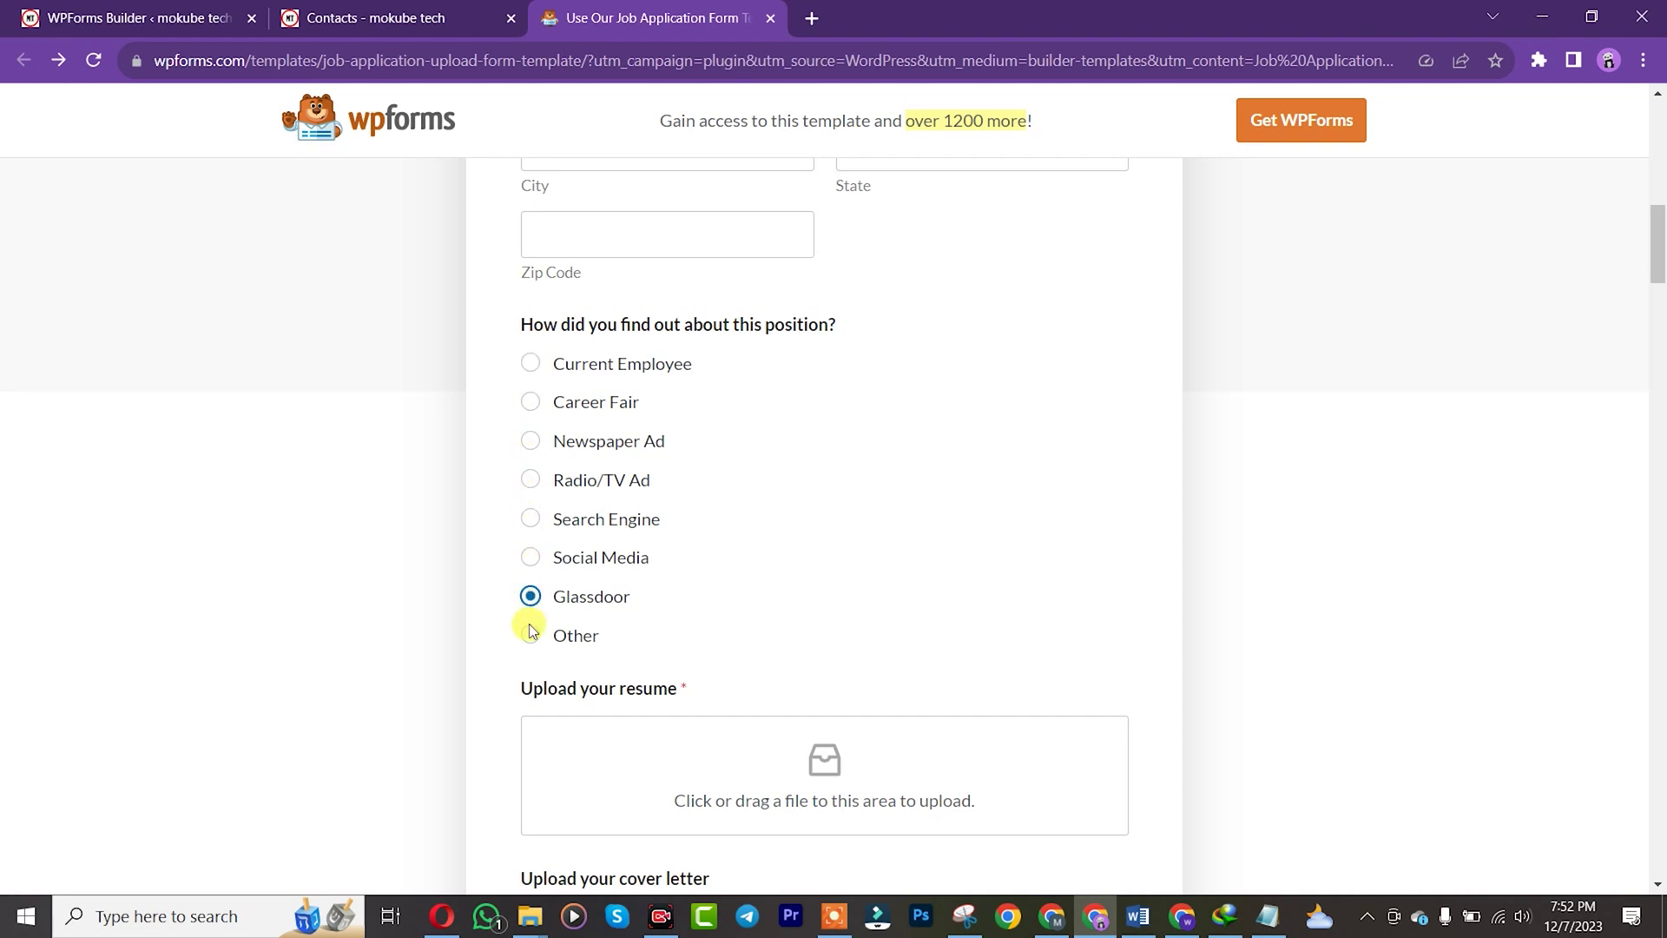
{"action": "left_click", "coordinate": [104, 12]}
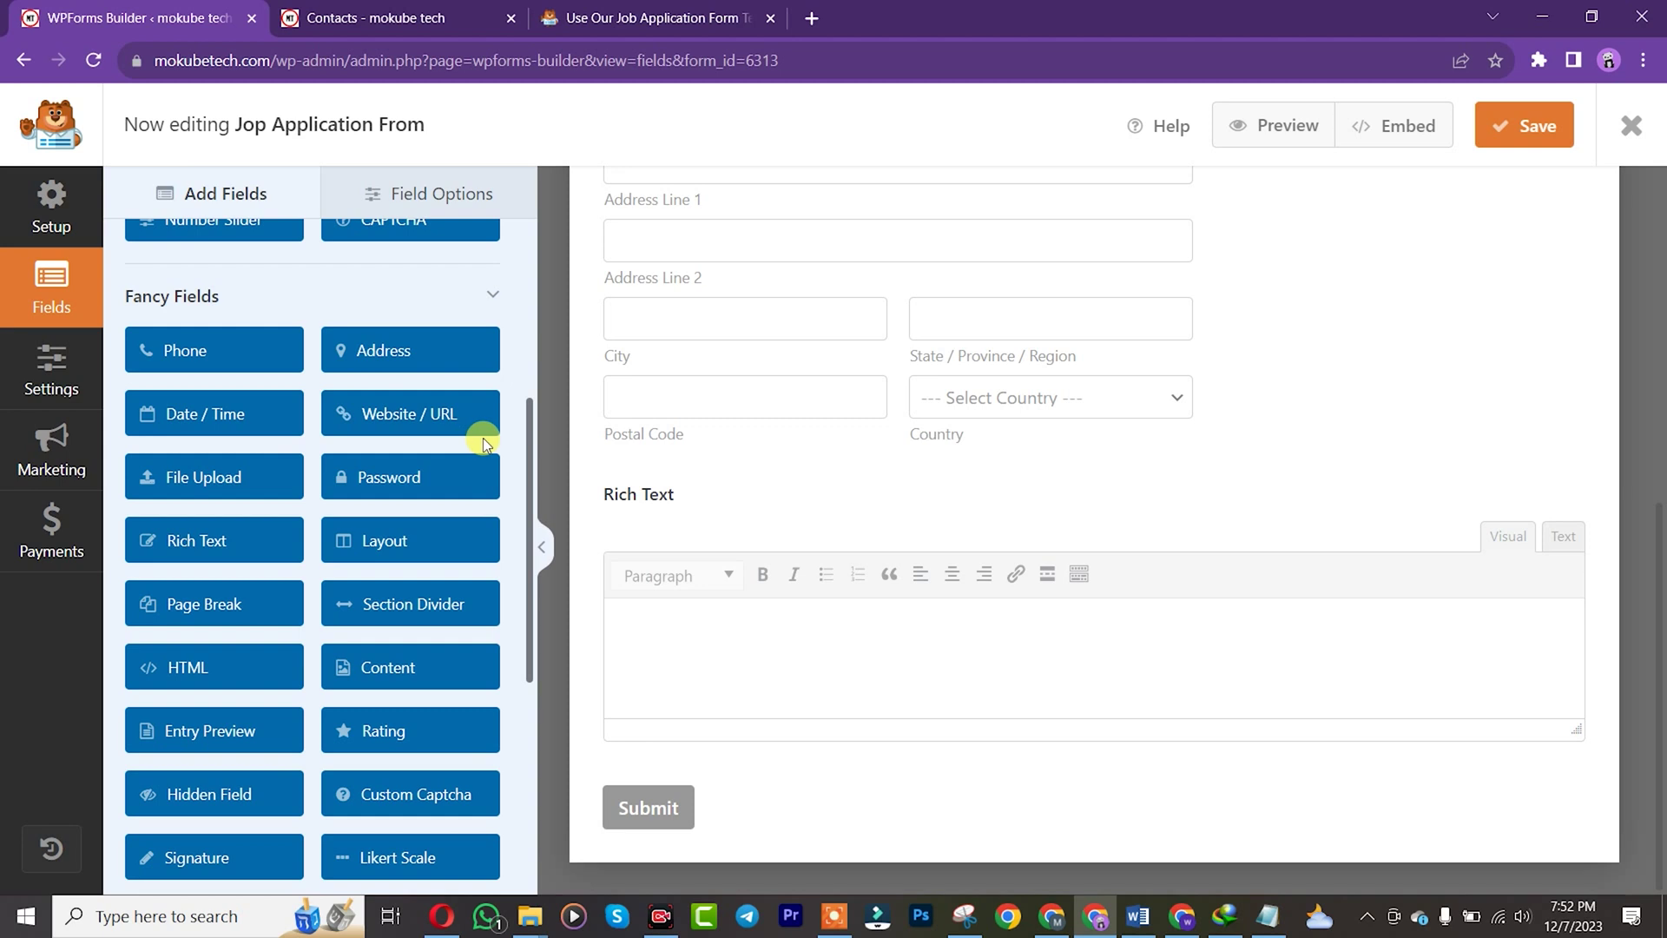
Add a Checkbox Items field below the Rich Text field.
{"action": "left_click_drag", "start_coordinate": [533, 643], "coordinate": [538, 884]}
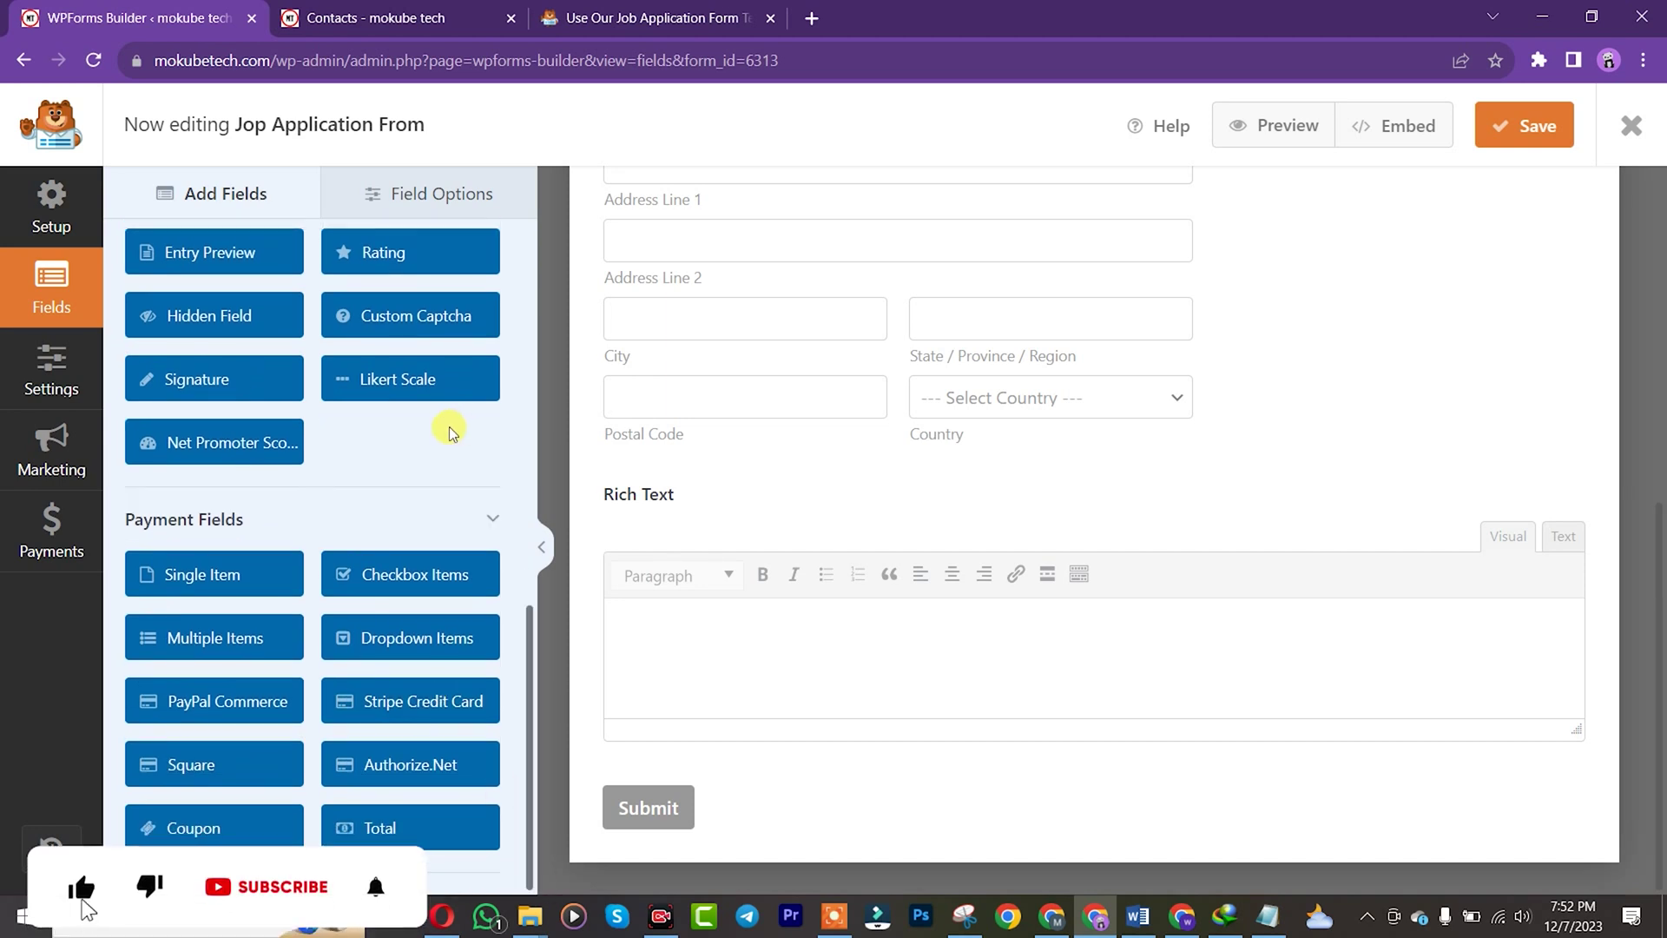
{"action": "left_click_drag", "start_coordinate": [385, 575], "coordinate": [676, 766]}
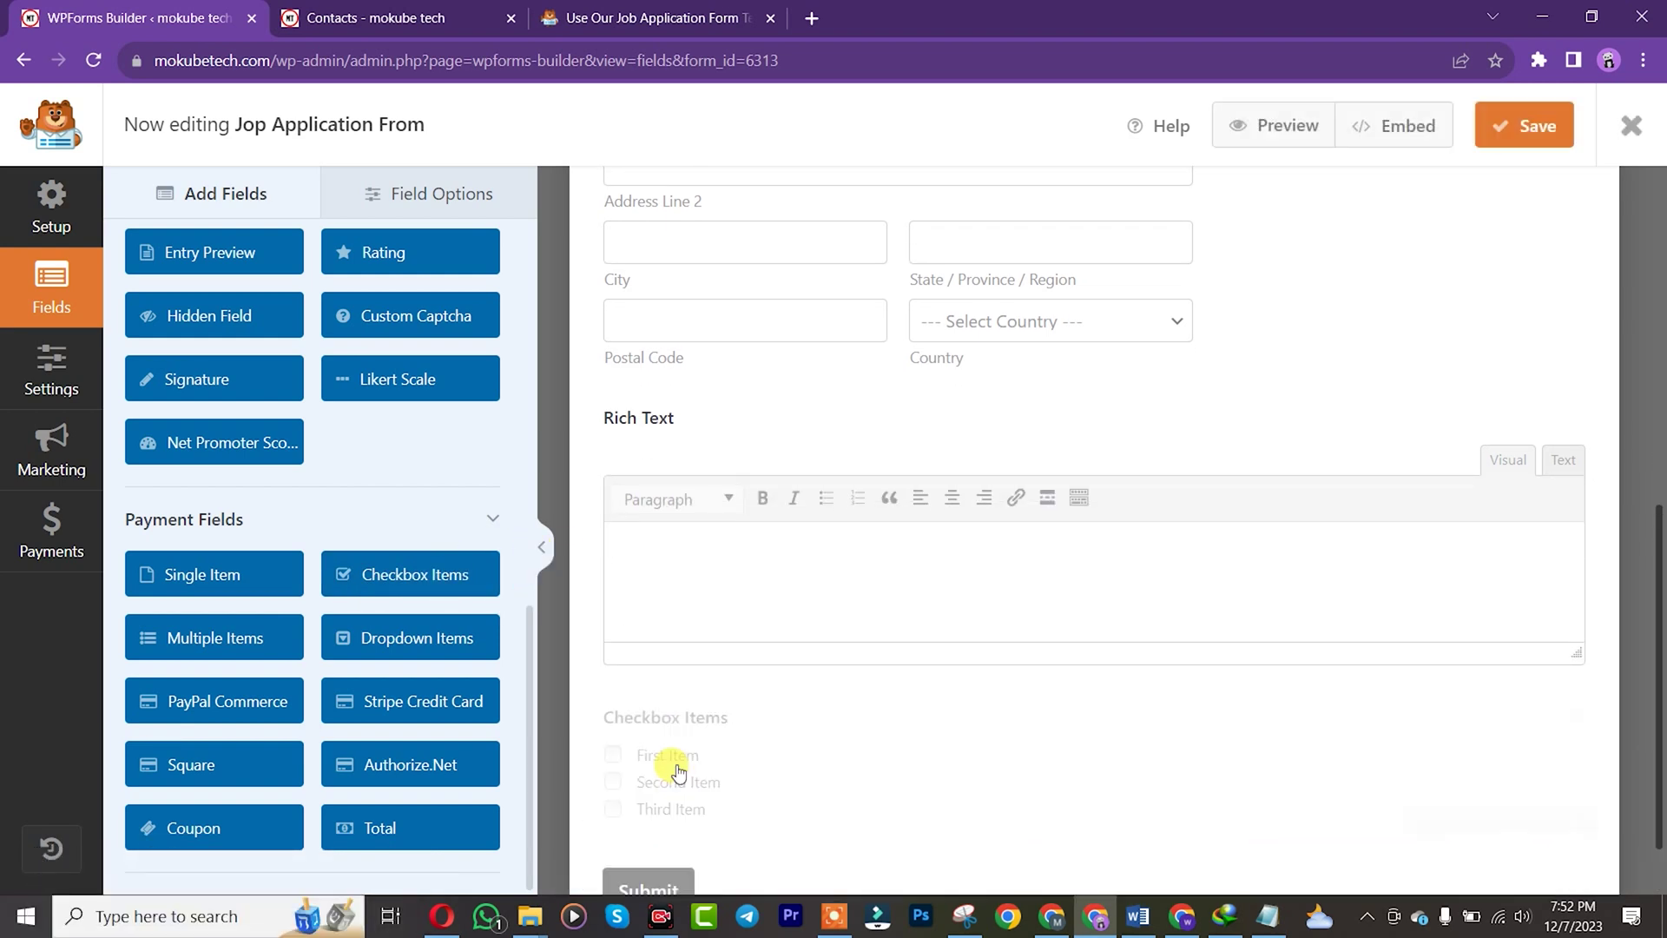
{"action": "scroll", "coordinate": [811, 678], "scroll_direction": "down", "scroll_amount": 1}
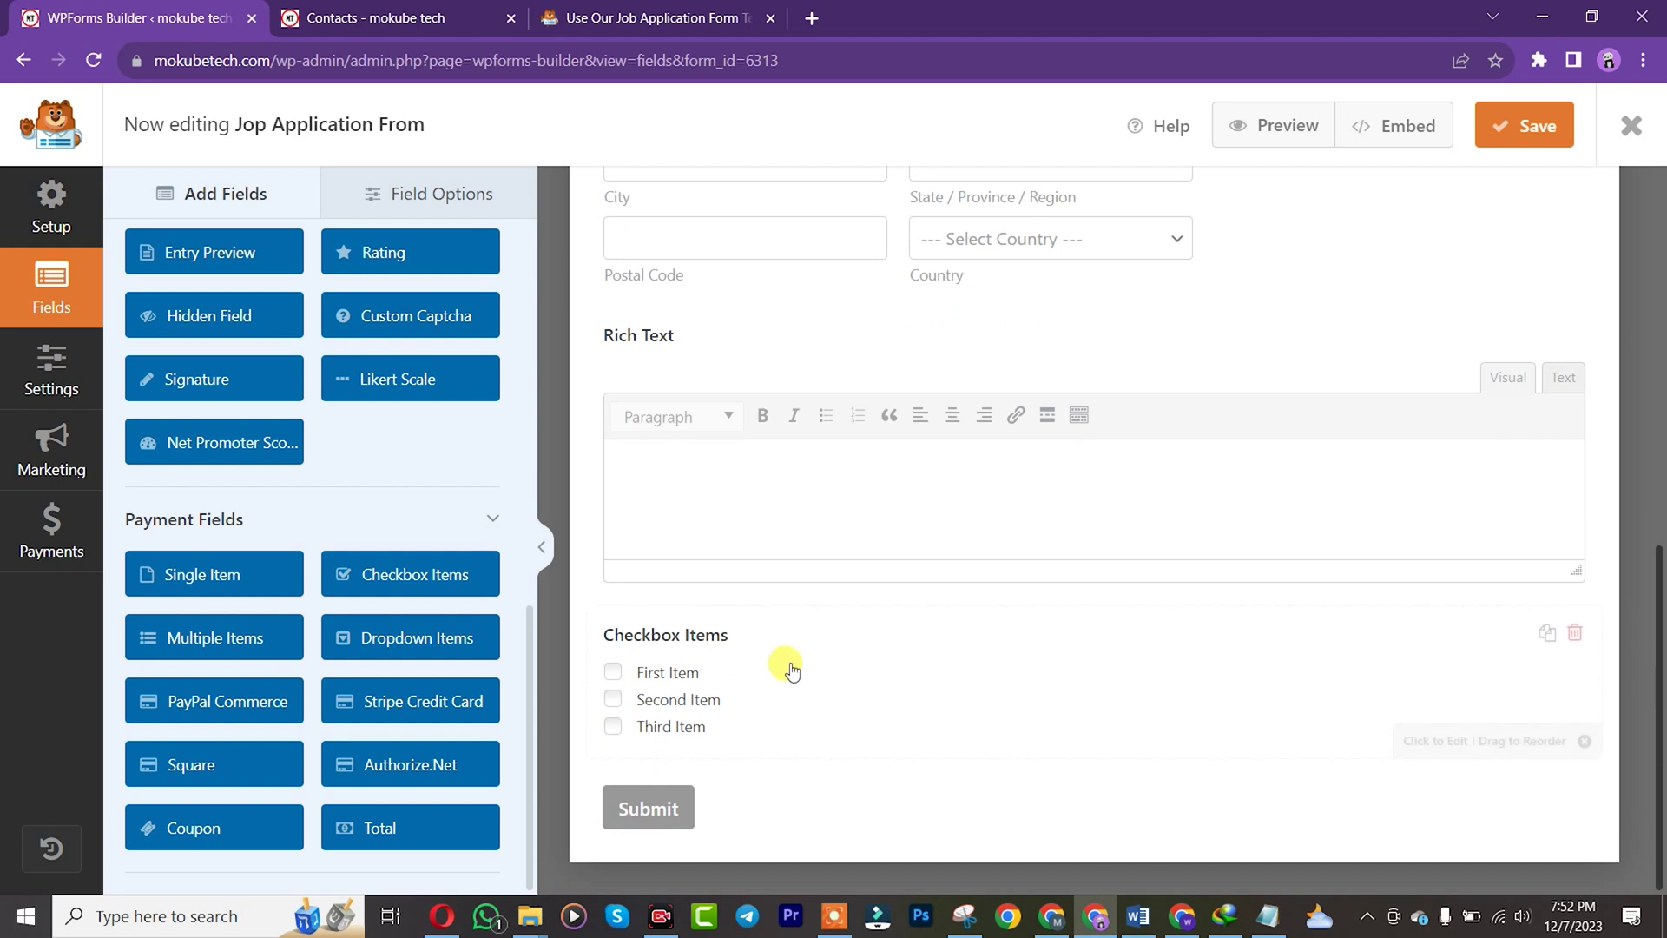
{"action": "left_click", "coordinate": [719, 636]}
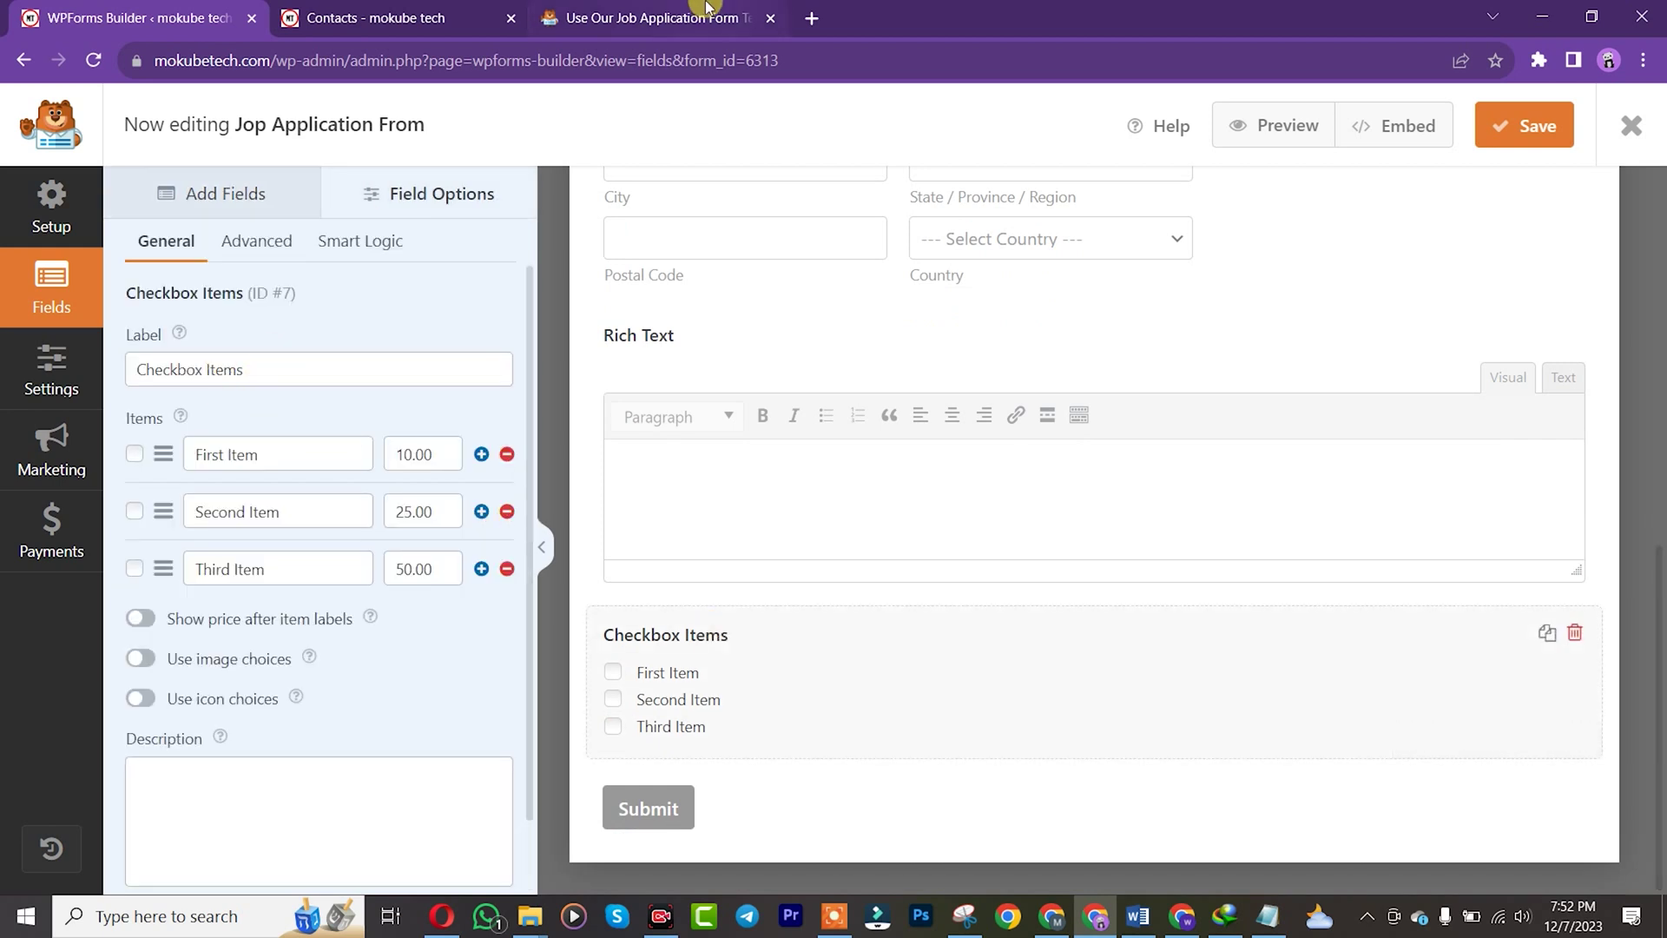
Label the checkbox field 'How did you find out about this position?', copied from the template.
{"action": "left_click", "coordinate": [677, 18]}
{"action": "triple_click", "coordinate": [557, 320]}
{"action": "key", "text": "ctrl+c"}
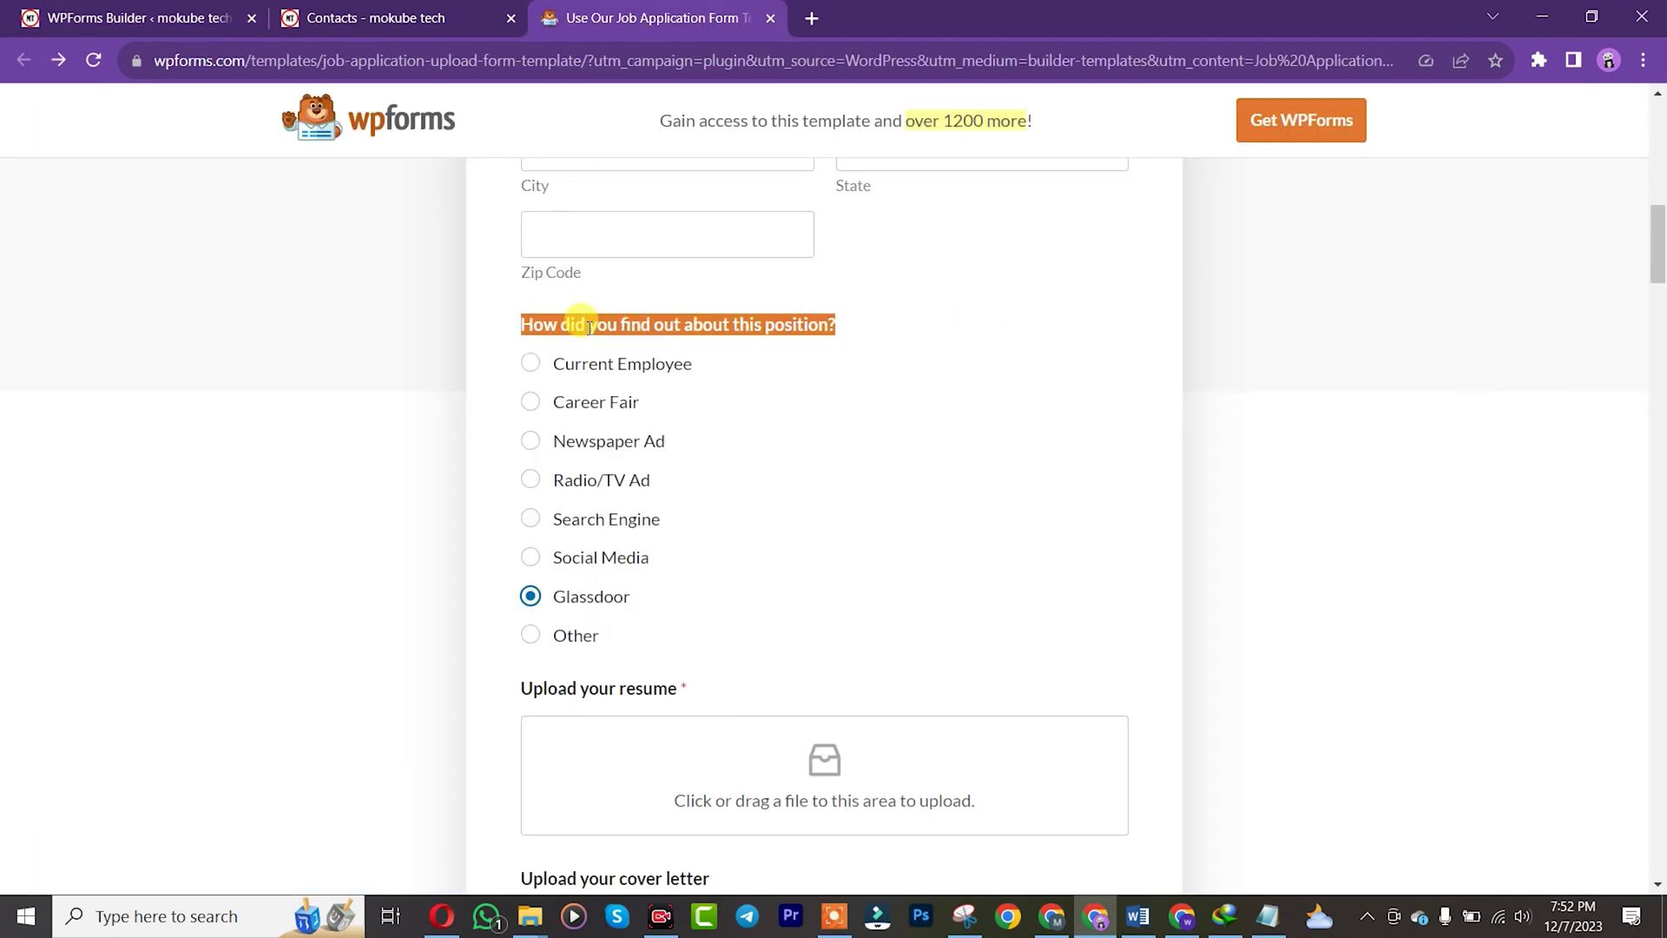
{"action": "left_click", "coordinate": [170, 13]}
{"action": "triple_click", "coordinate": [284, 369]}
{"action": "key", "text": "ctrl+v"}
Replace the three choices with Current Employee, Newspaper Ad and Radio/TV Ad.
{"action": "left_click", "coordinate": [651, 18]}
{"action": "left_click_drag", "start_coordinate": [699, 365], "coordinate": [559, 380]}
{"action": "key", "text": "ctrl+c"}
{"action": "left_click", "coordinate": [231, 8]}
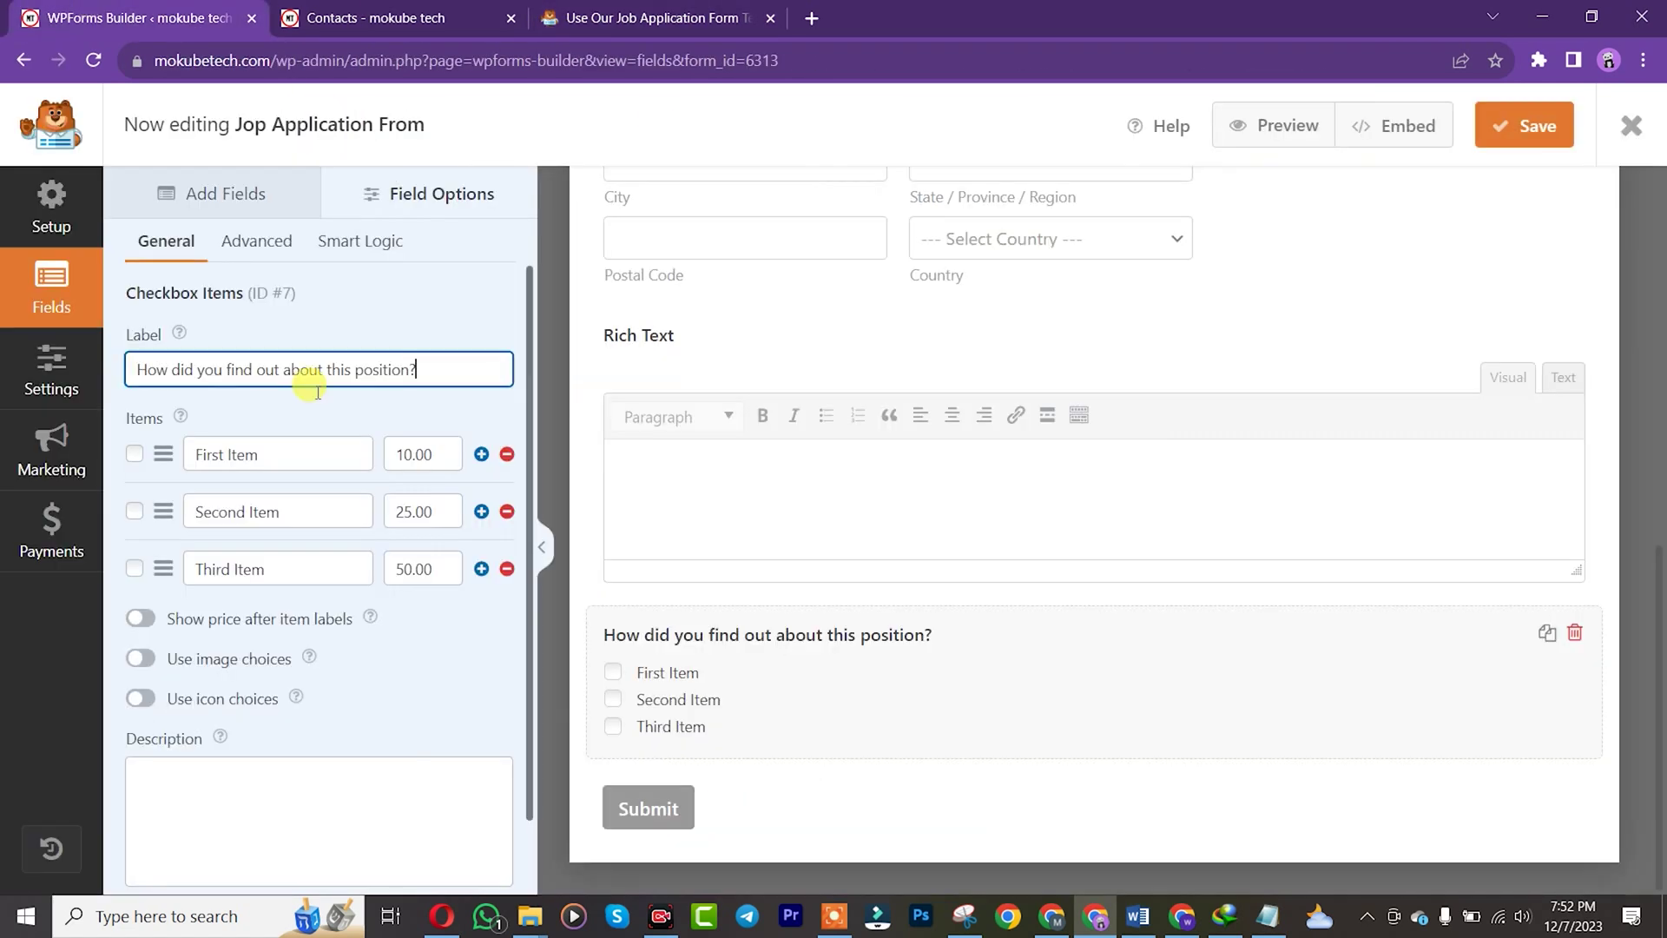
{"action": "triple_click", "coordinate": [278, 454]}
{"action": "key", "text": "ctrl+v"}
{"action": "left_click", "coordinate": [612, 17]}
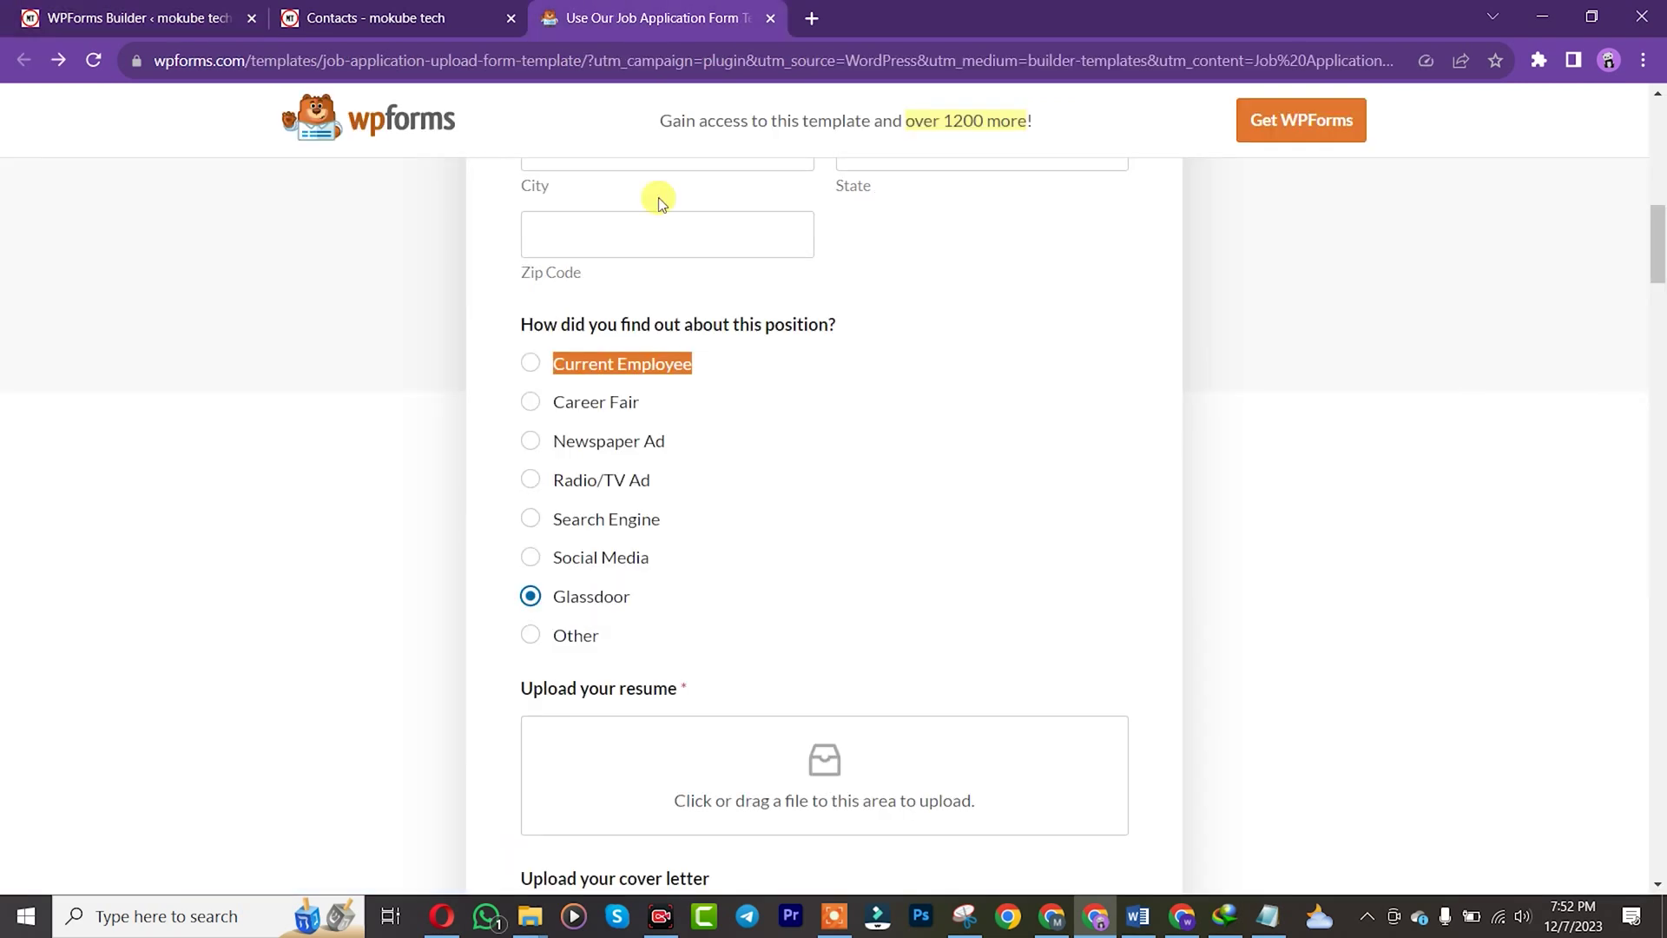
{"action": "left_click_drag", "start_coordinate": [668, 443], "coordinate": [563, 443]}
{"action": "key", "text": "ctrl+c"}
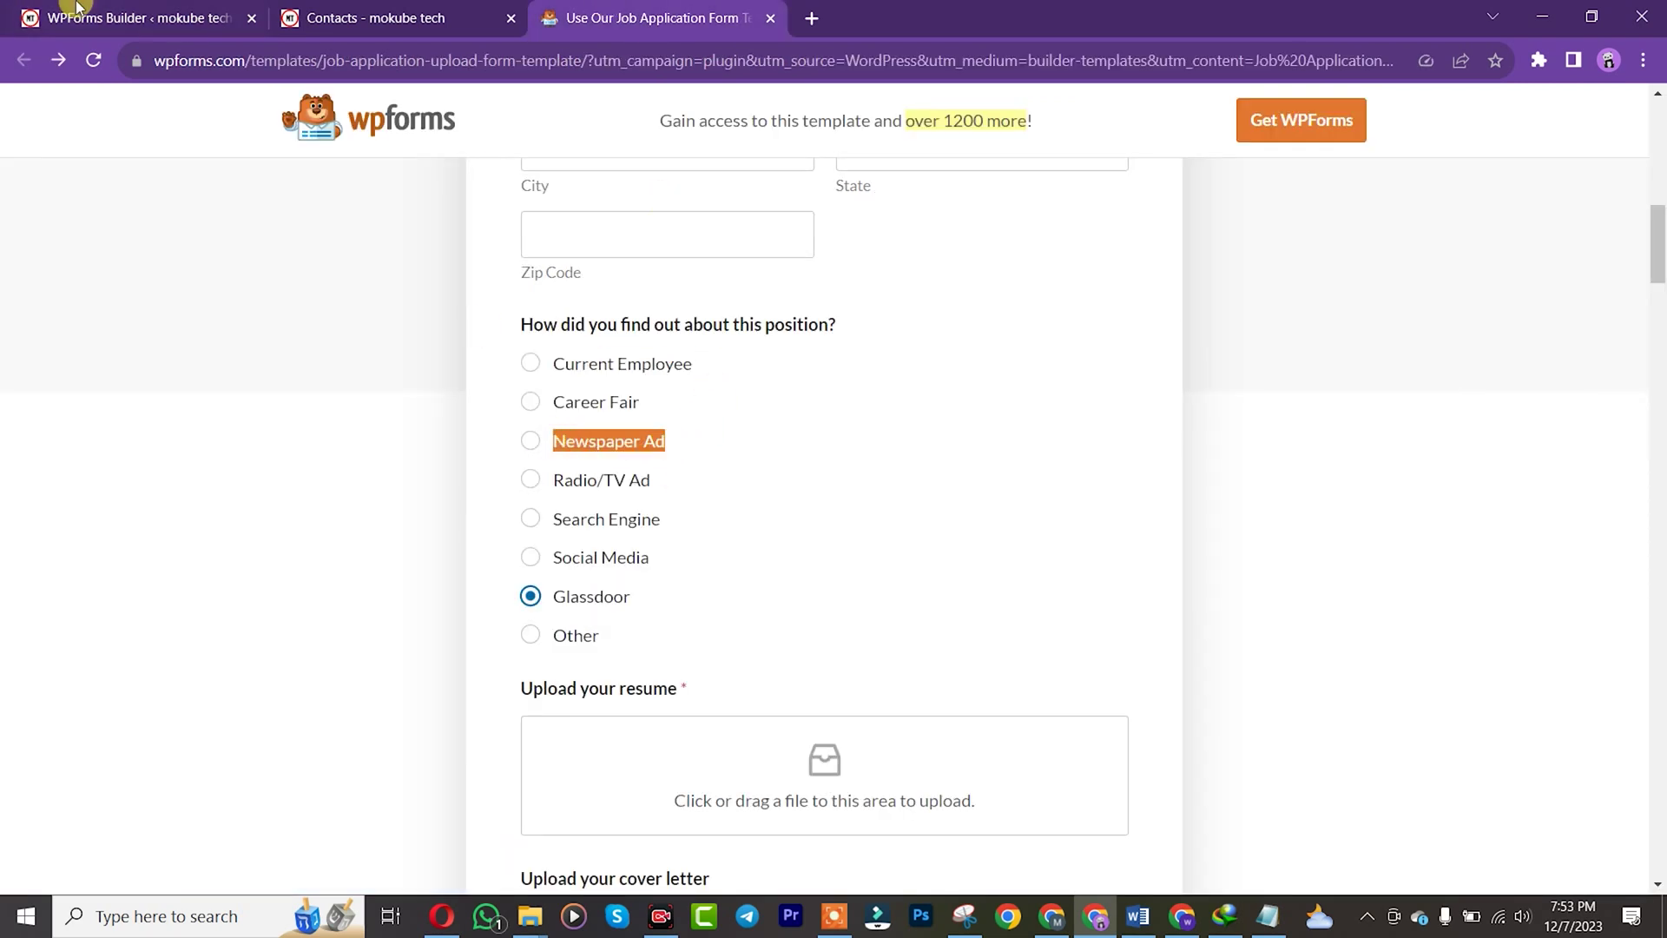
{"action": "left_click", "coordinate": [76, 7]}
{"action": "triple_click", "coordinate": [293, 514]}
{"action": "key", "text": "ctrl+v"}
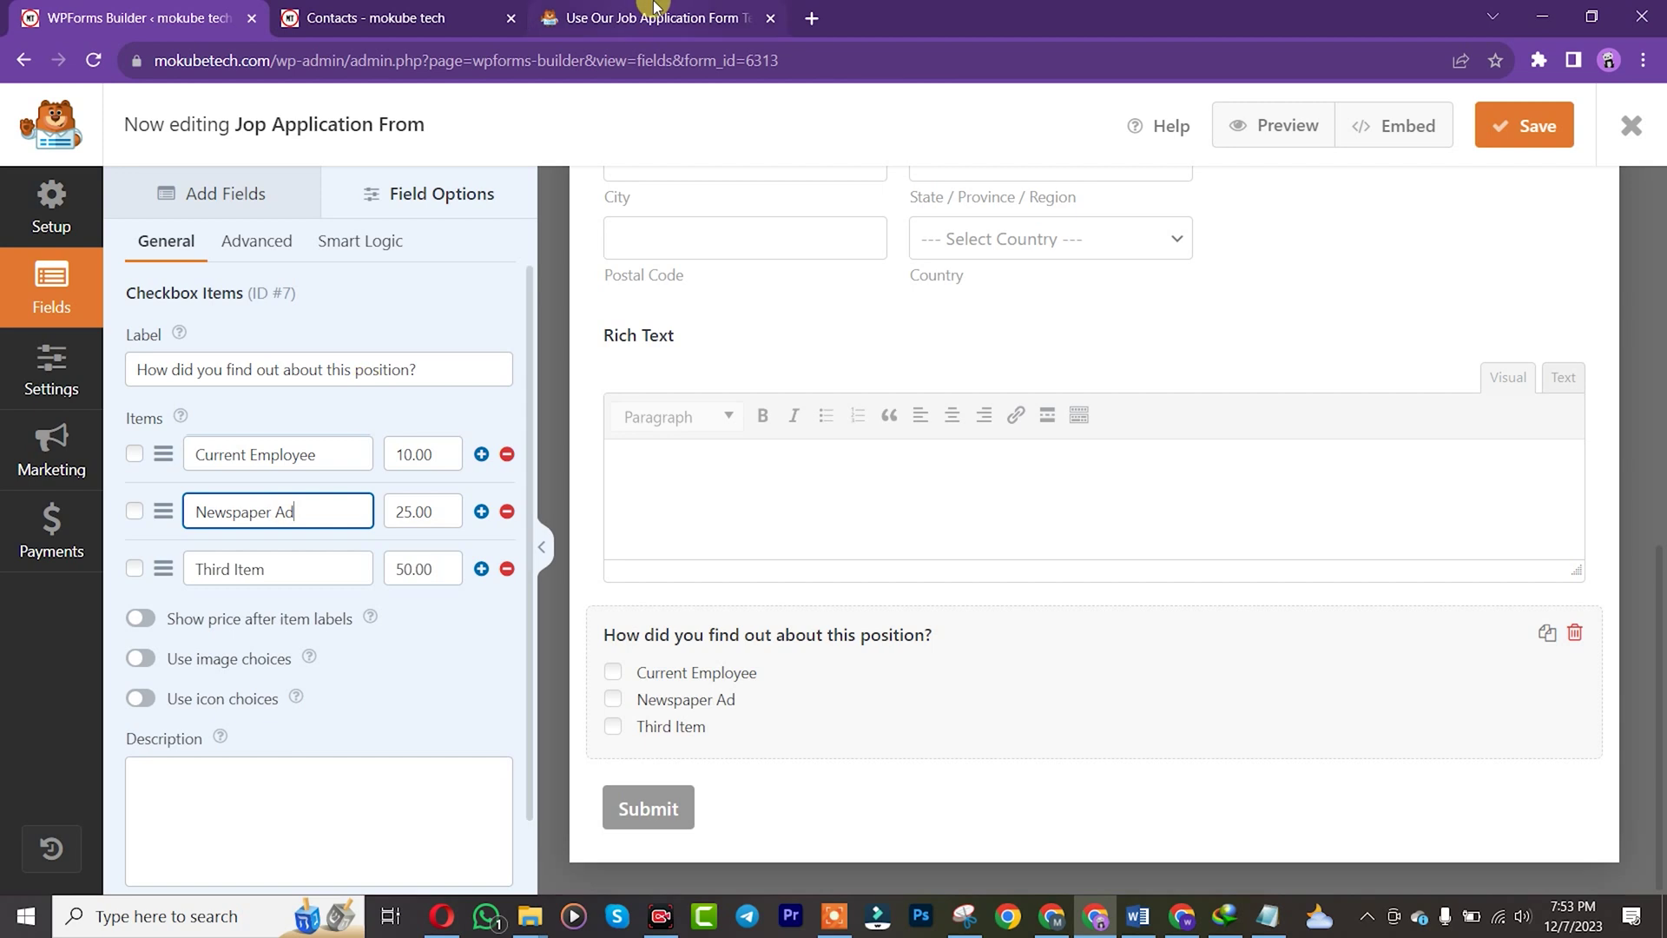
{"action": "left_click", "coordinate": [612, 18]}
{"action": "left_click_drag", "start_coordinate": [660, 480], "coordinate": [569, 492]}
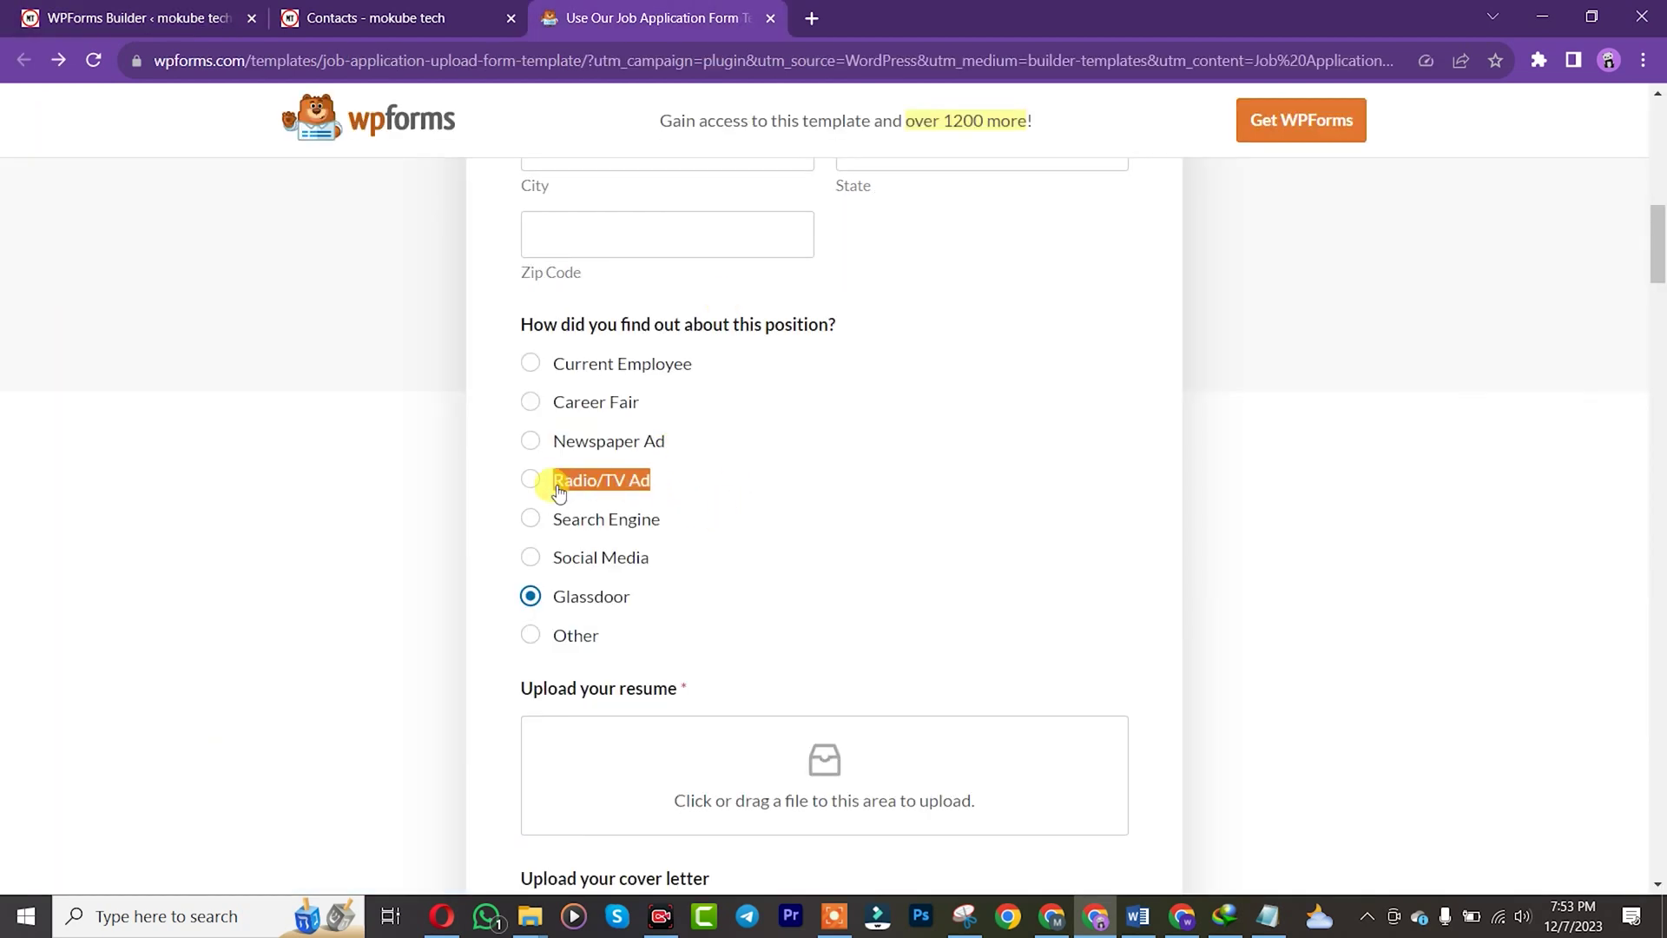
{"action": "left_click", "coordinate": [161, 10]}
{"action": "triple_click", "coordinate": [293, 575]}
{"action": "type", "text": "Radio/TV Ad"}
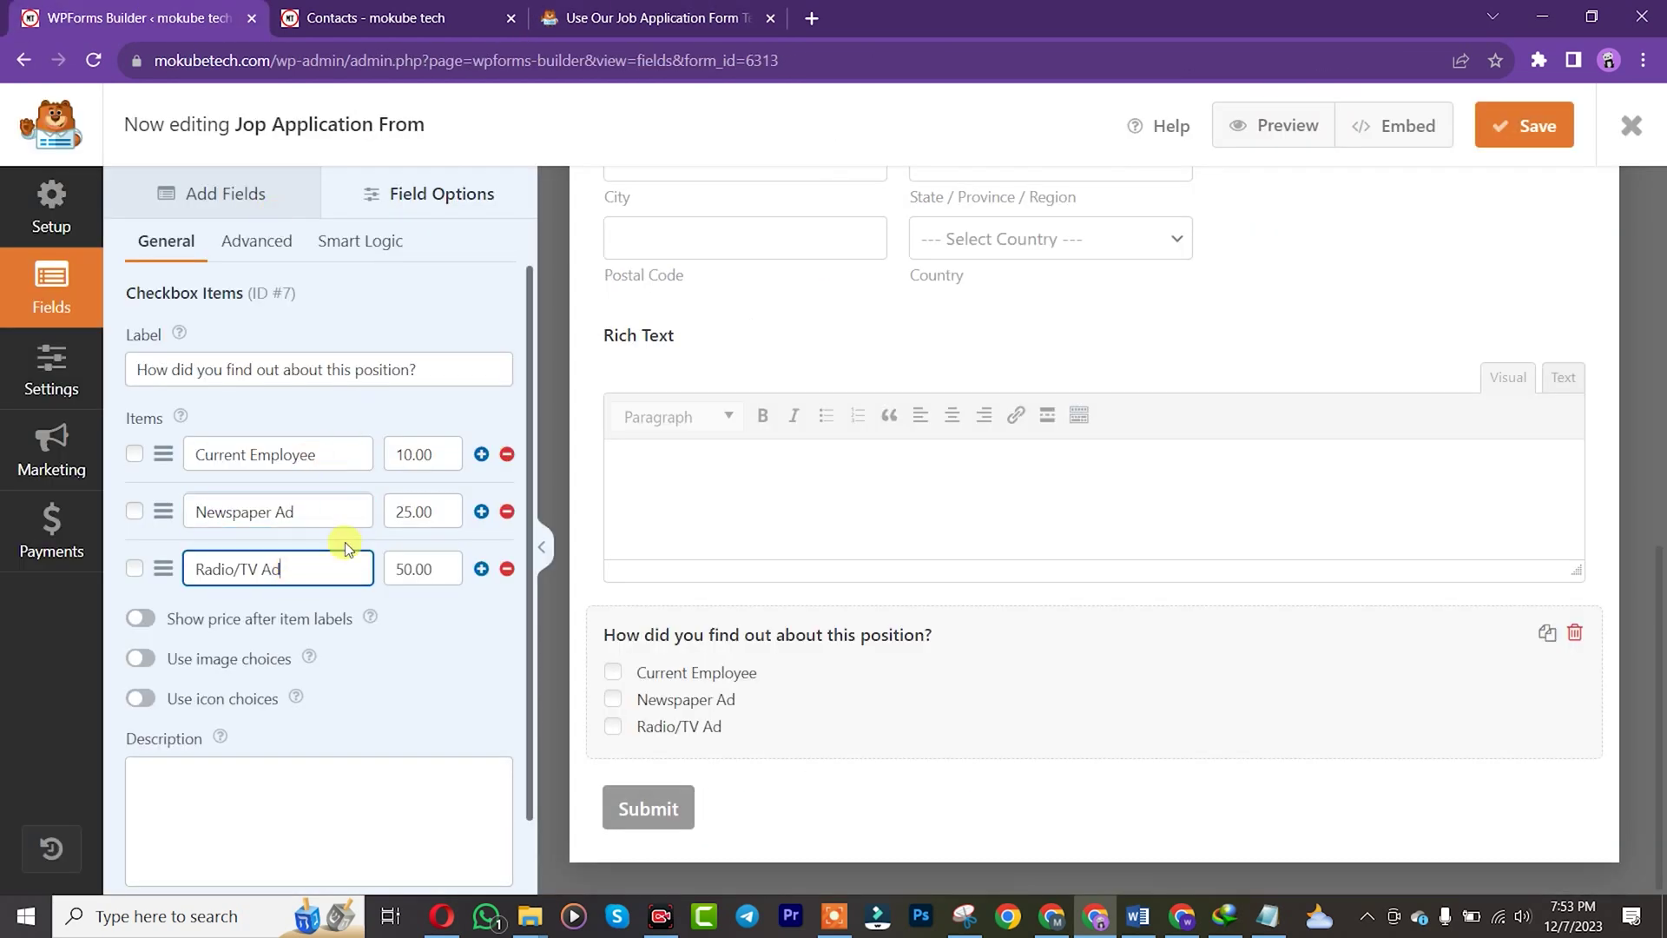
Make the position-source checkbox question required.
{"action": "scroll", "coordinate": [525, 689], "scroll_direction": "down", "scroll_amount": 1}
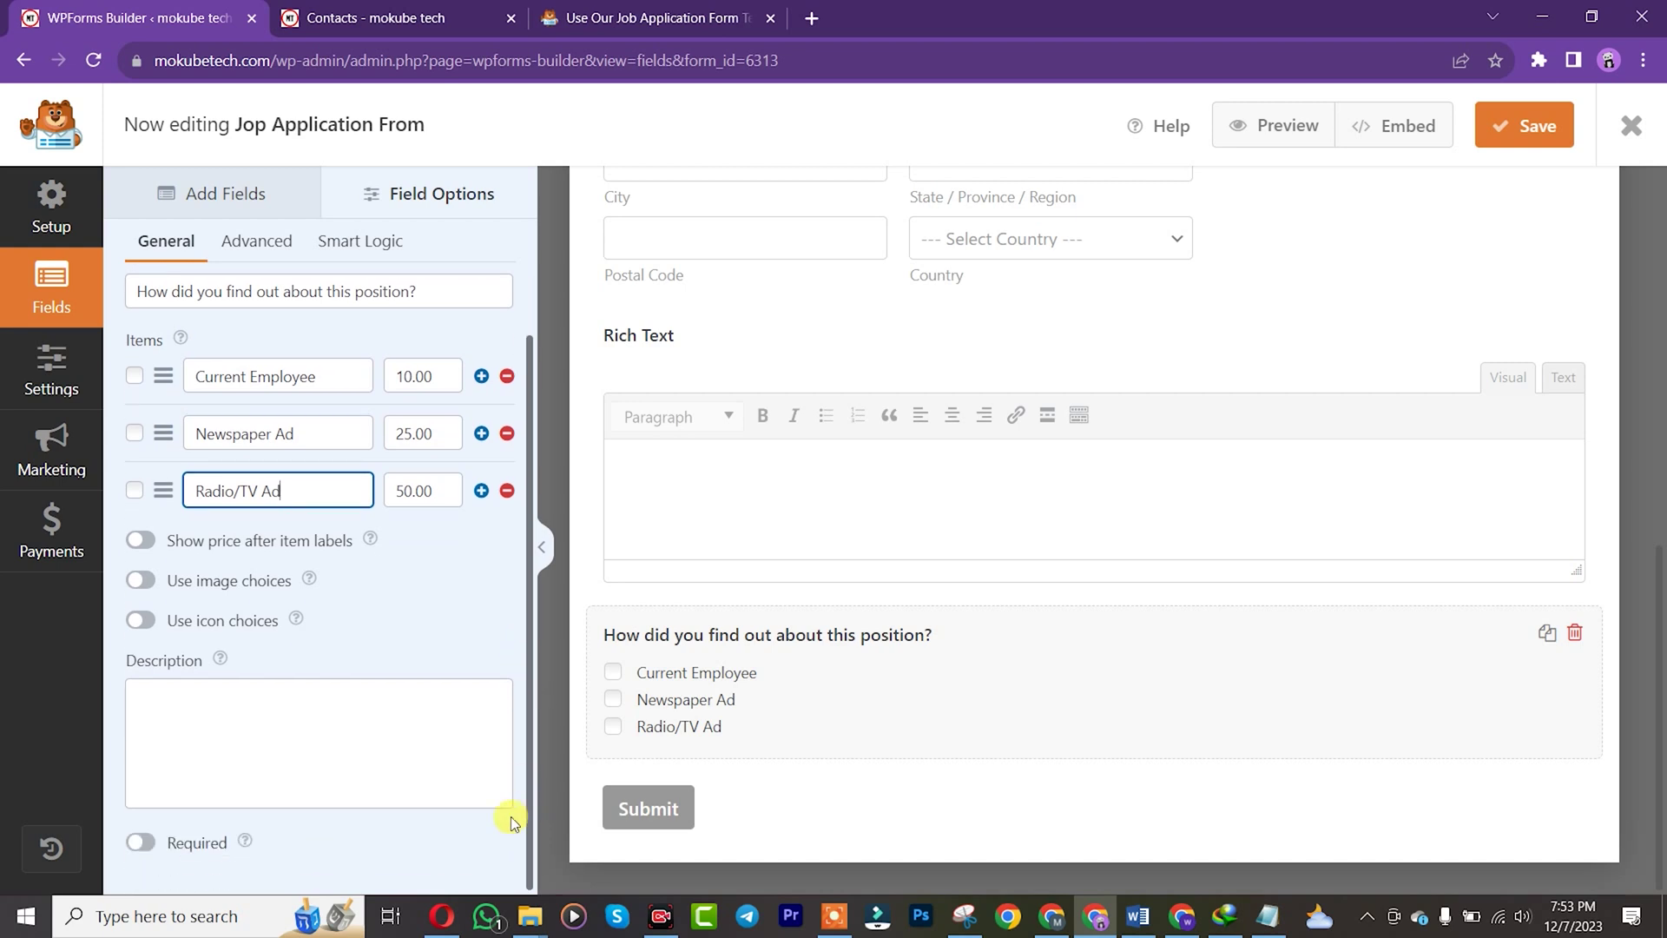
{"action": "left_click", "coordinate": [142, 842]}
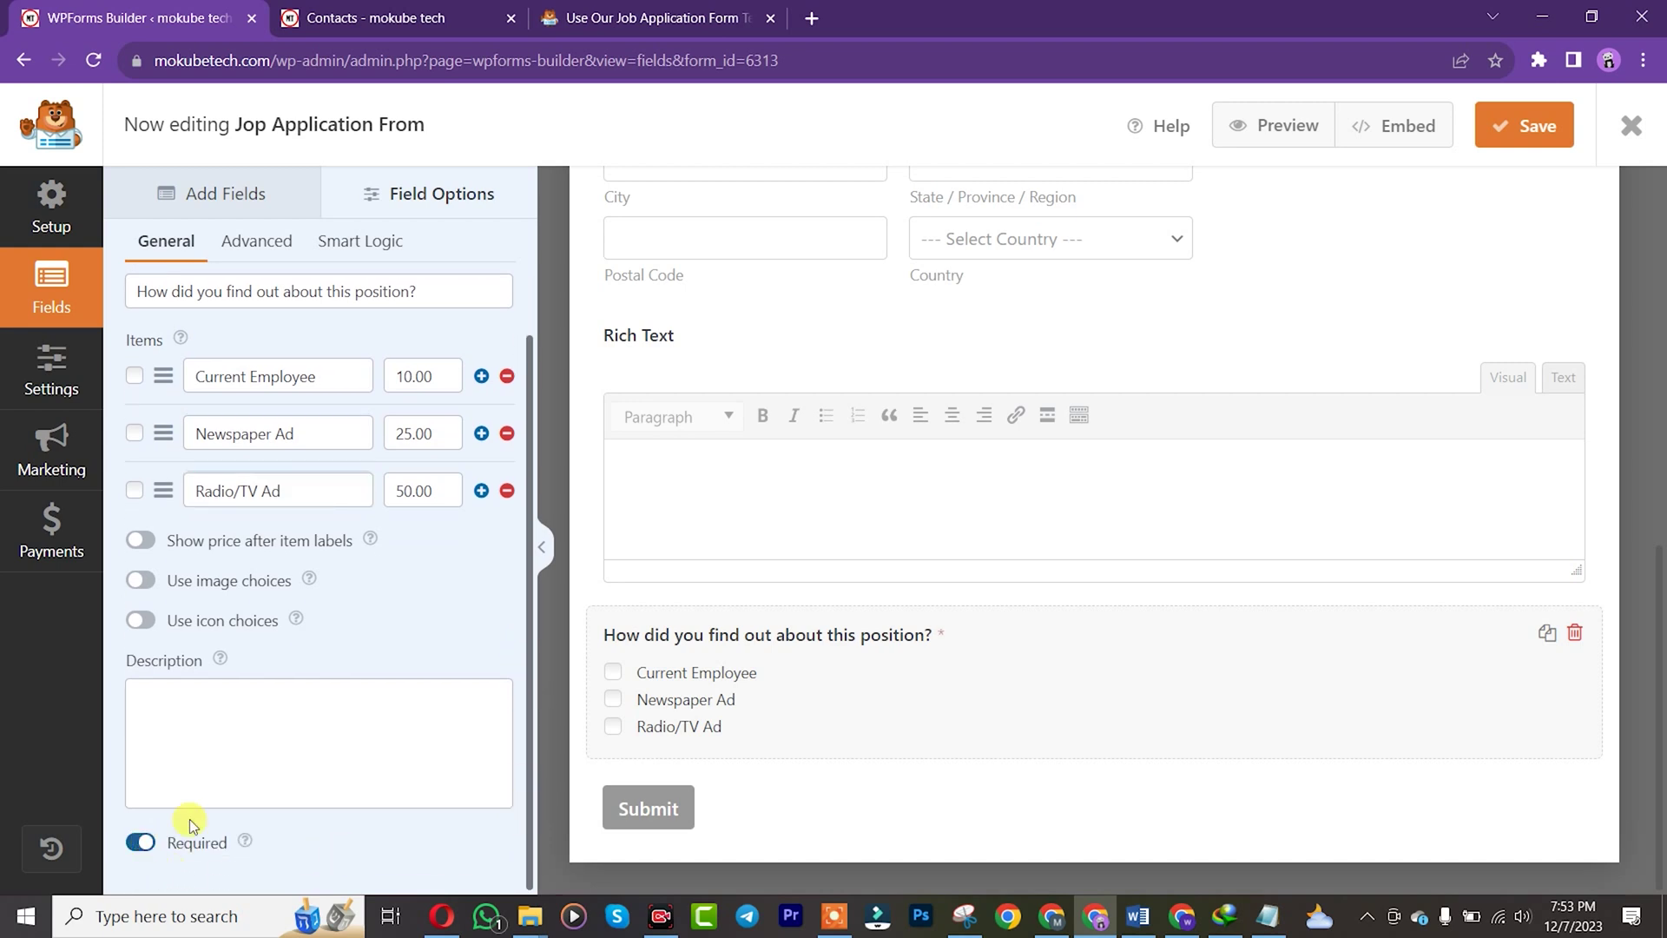
{"action": "scroll", "coordinate": [525, 486], "scroll_direction": "up", "scroll_amount": 1}
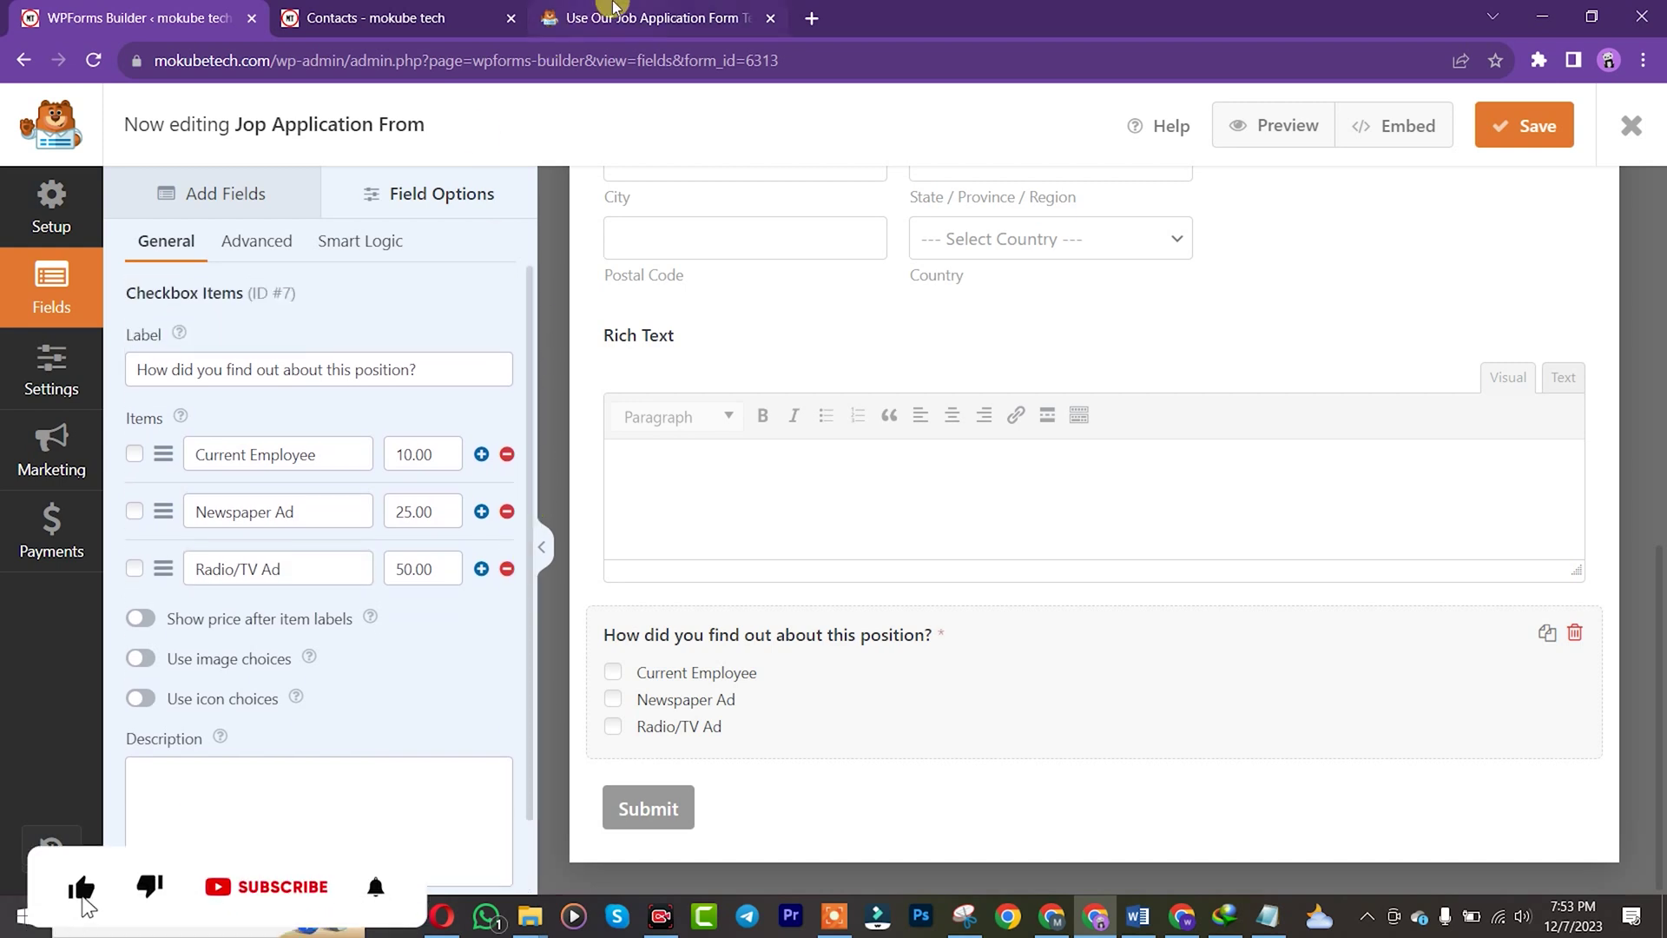
{"action": "left_click", "coordinate": [608, 17]}
Copy the 'Upload your resume' heading text from the template page.
{"action": "left_click_drag", "start_coordinate": [1655, 260], "coordinate": [1655, 297]}
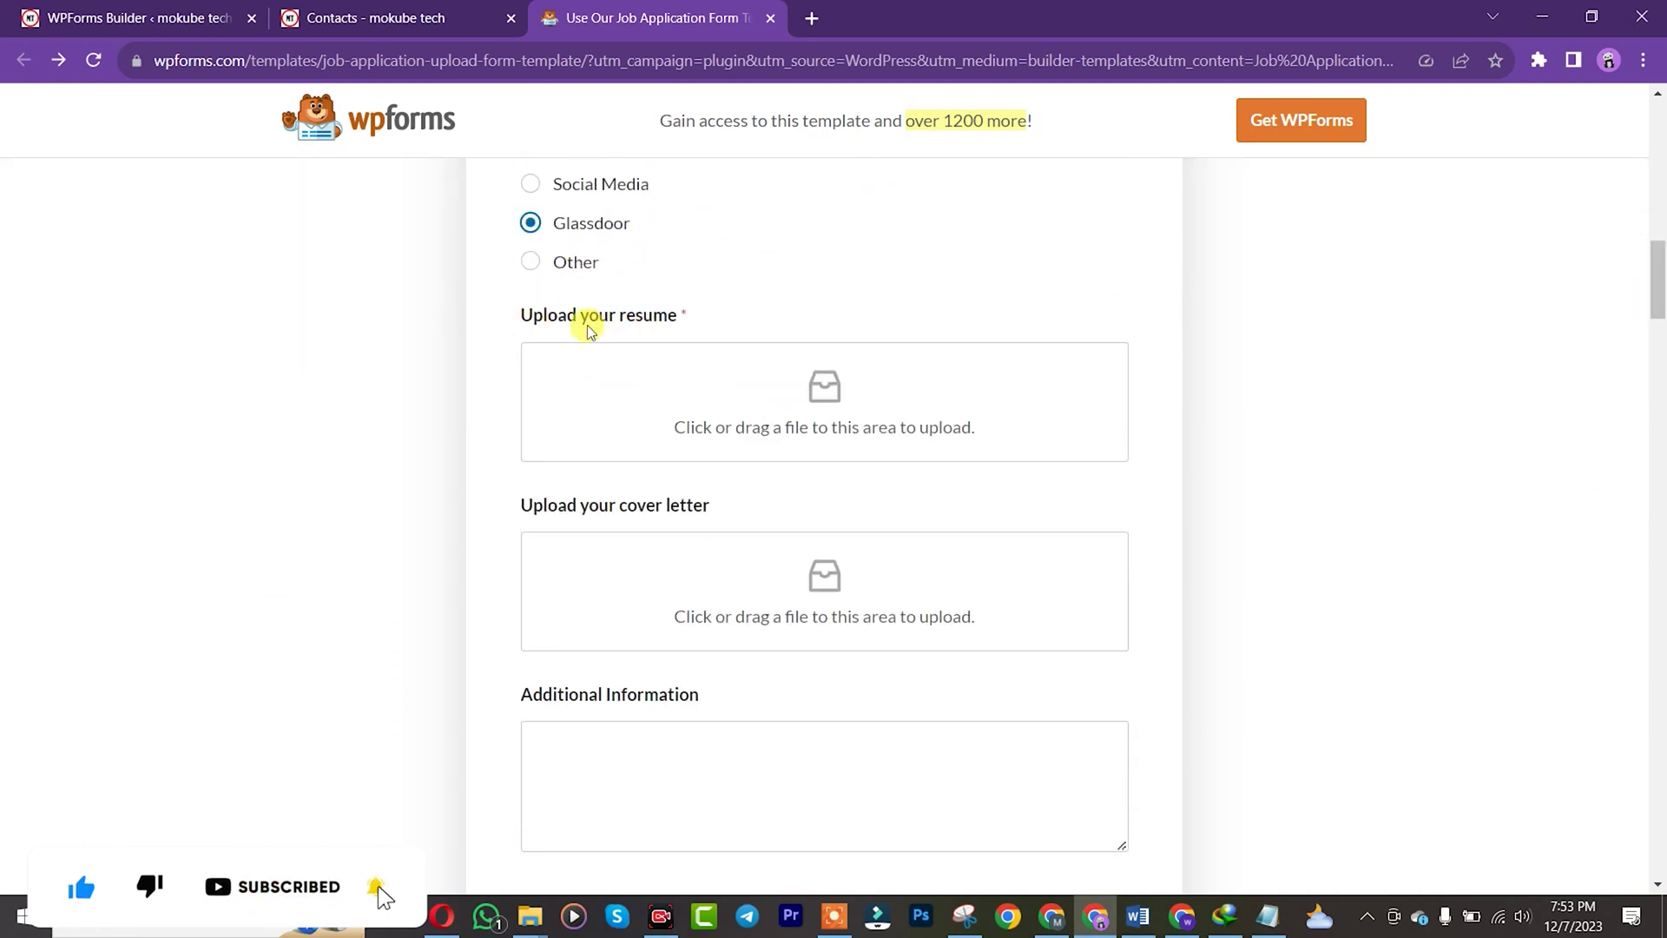
{"action": "left_click_drag", "start_coordinate": [513, 319], "coordinate": [669, 320]}
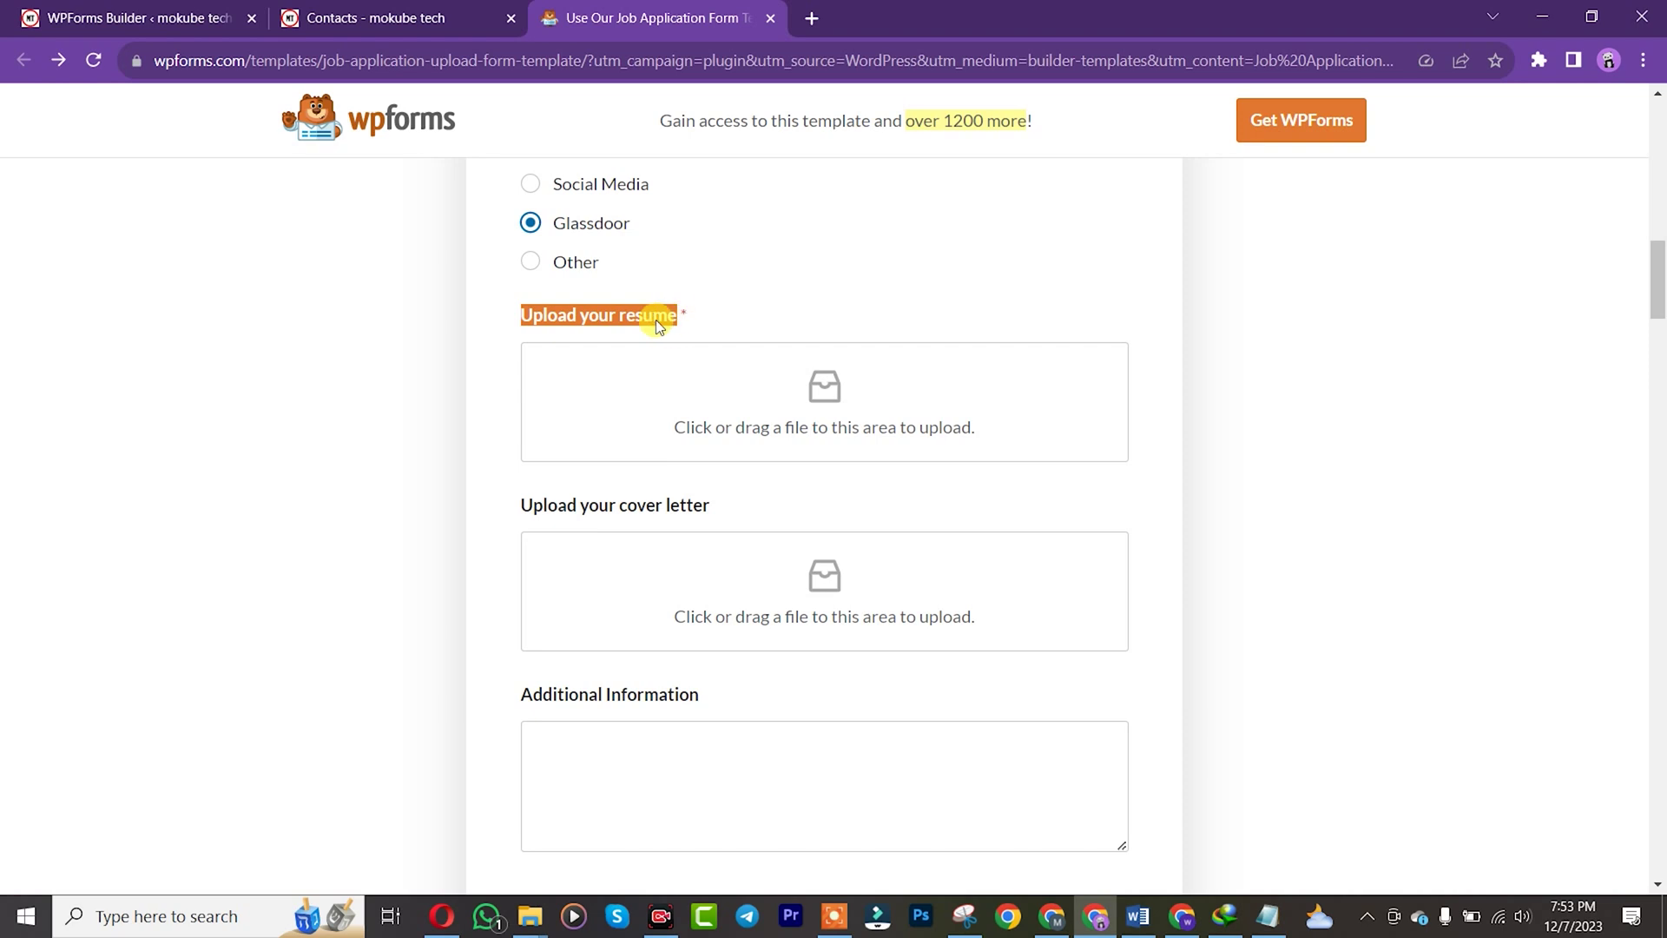
{"action": "right_click", "coordinate": [660, 322]}
{"action": "left_click", "coordinate": [708, 335]}
Add a File Upload field below the checkbox question.
{"action": "left_click", "coordinate": [148, 17]}
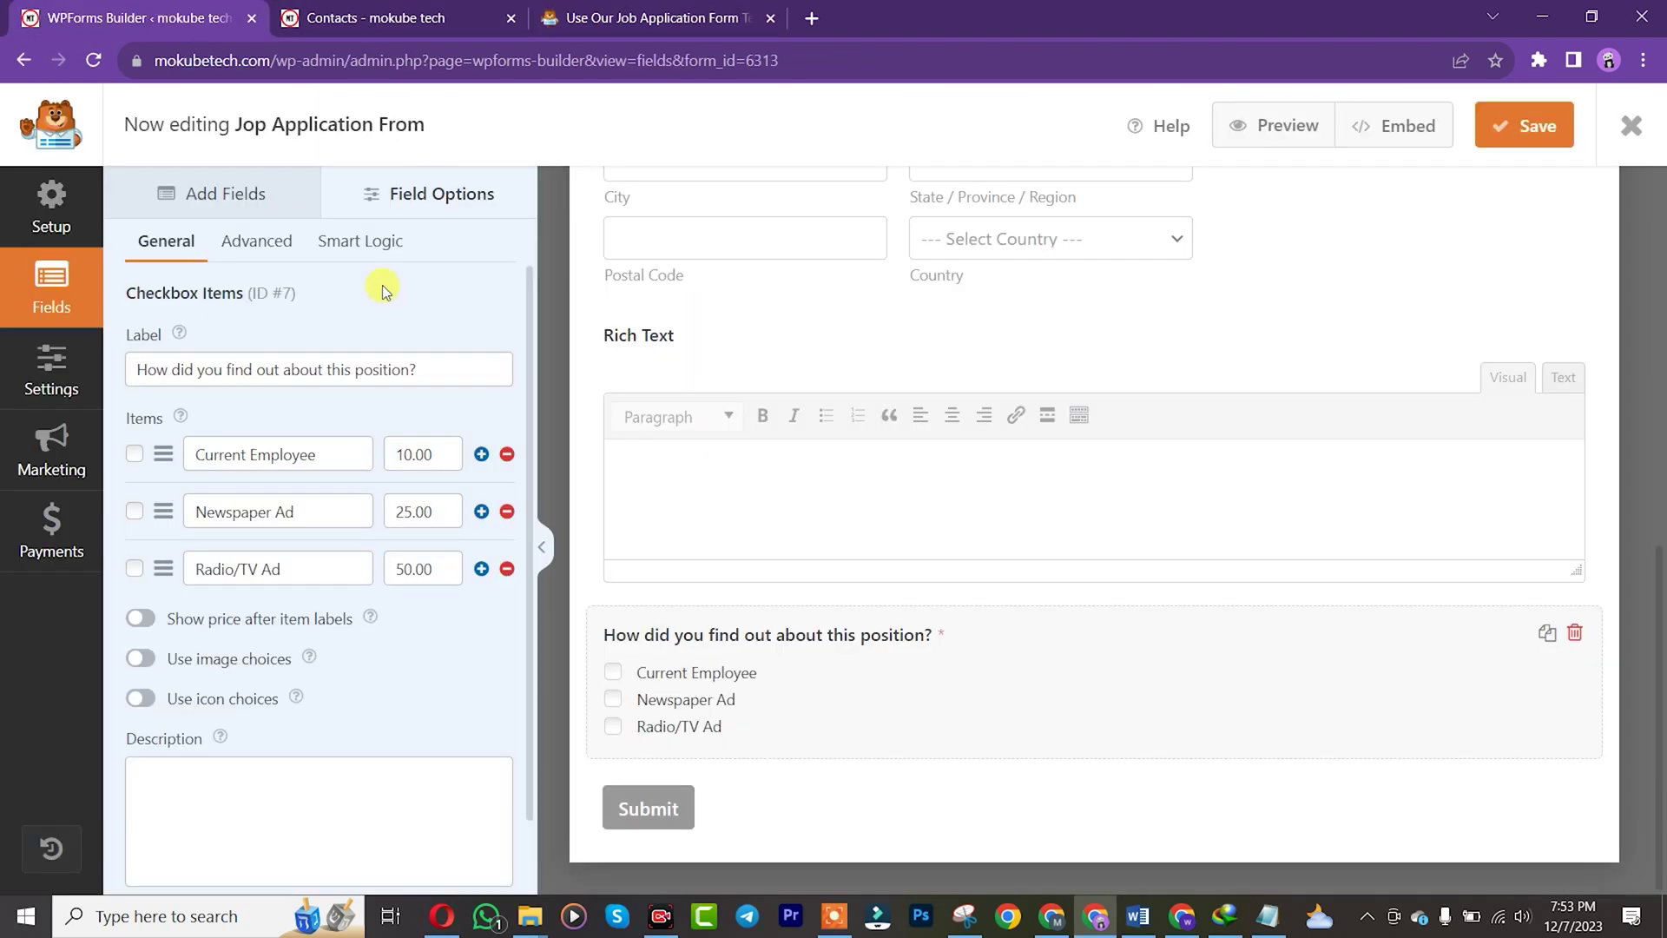
{"action": "left_click", "coordinate": [213, 191]}
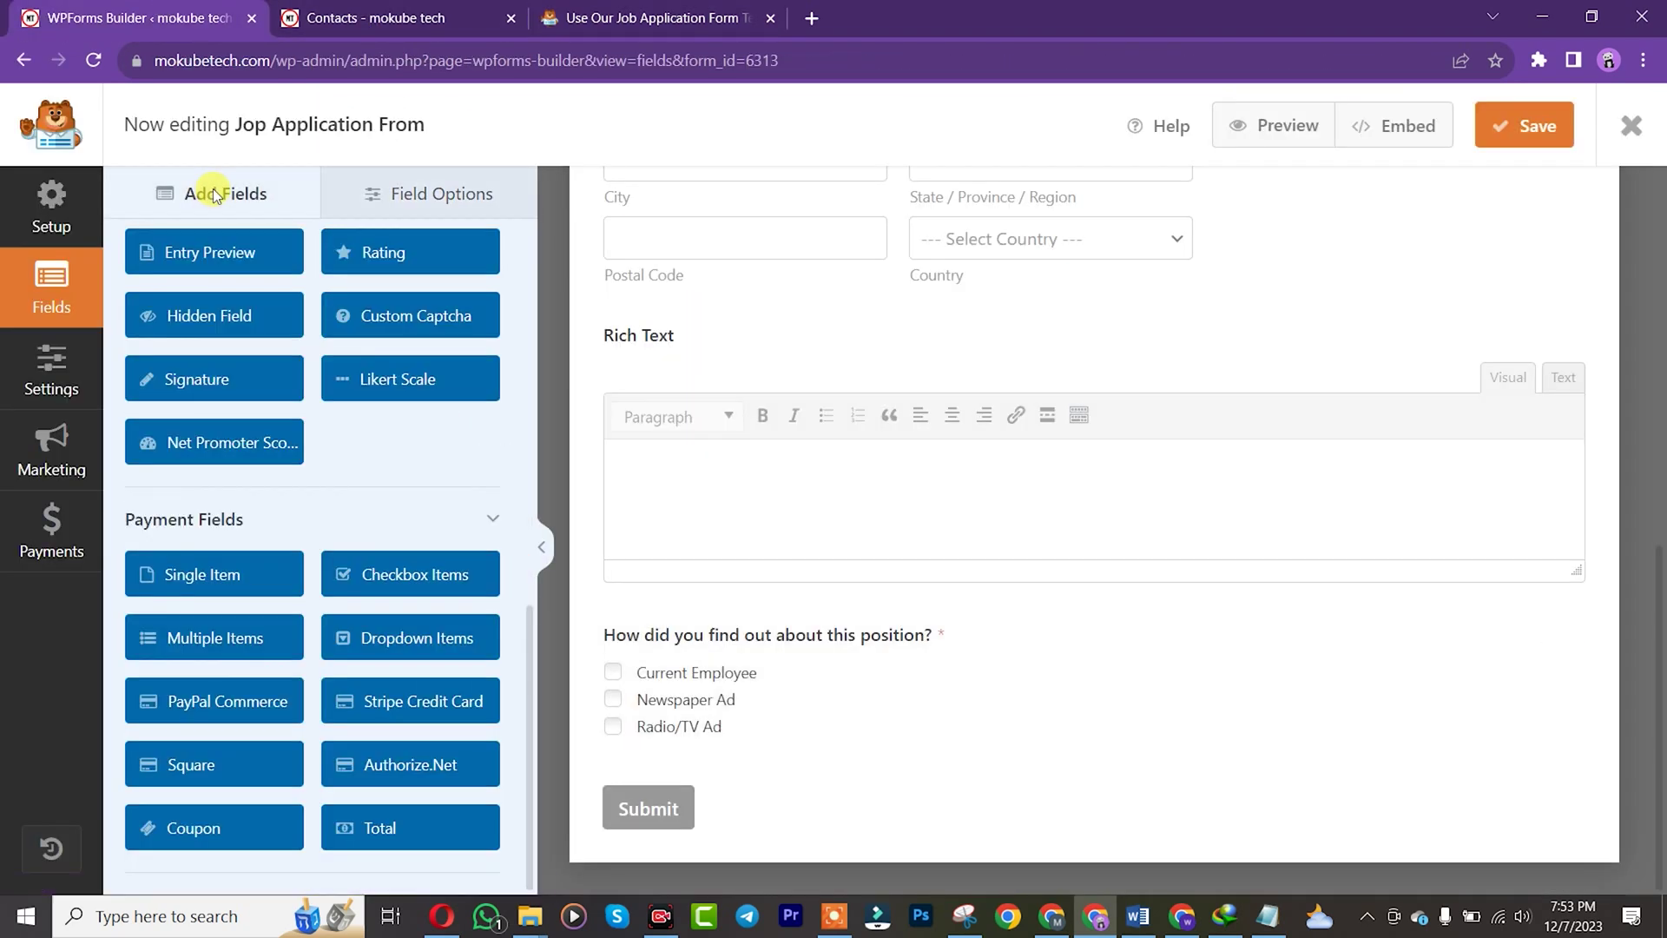
{"action": "left_click_drag", "start_coordinate": [528, 807], "coordinate": [536, 575]}
{"action": "left_click_drag", "start_coordinate": [298, 540], "coordinate": [839, 793]}
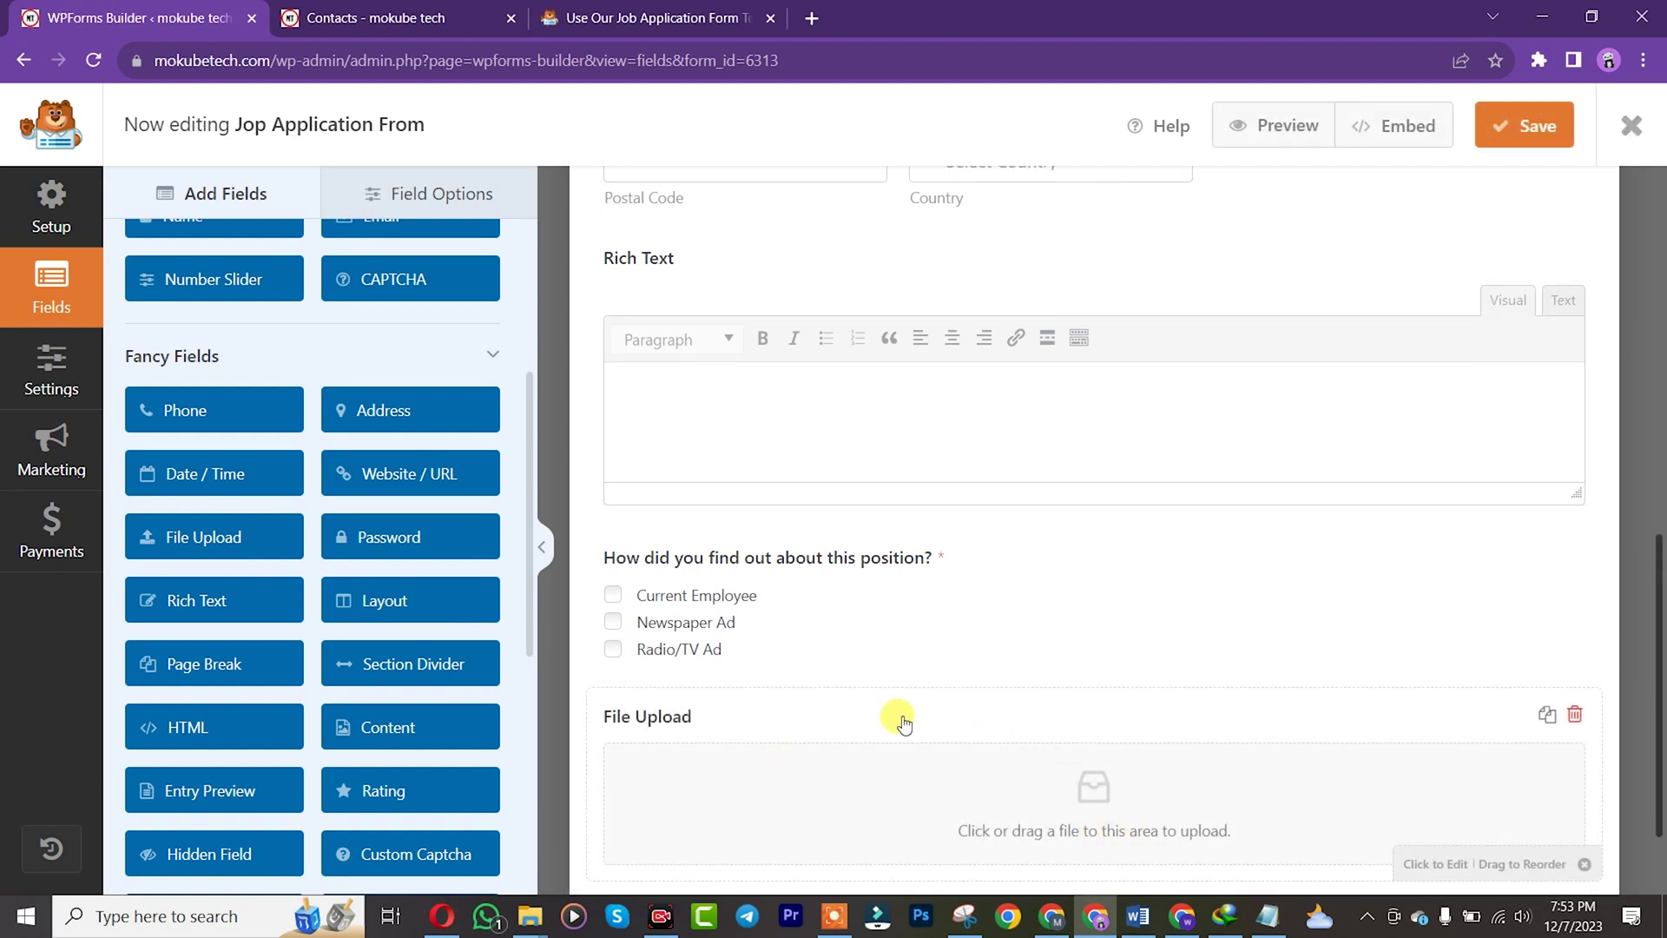
{"action": "left_click", "coordinate": [1151, 777]}
Label the upload field 'Upload your resume', leave its description empty, and save.
{"action": "left_click", "coordinate": [320, 369]}
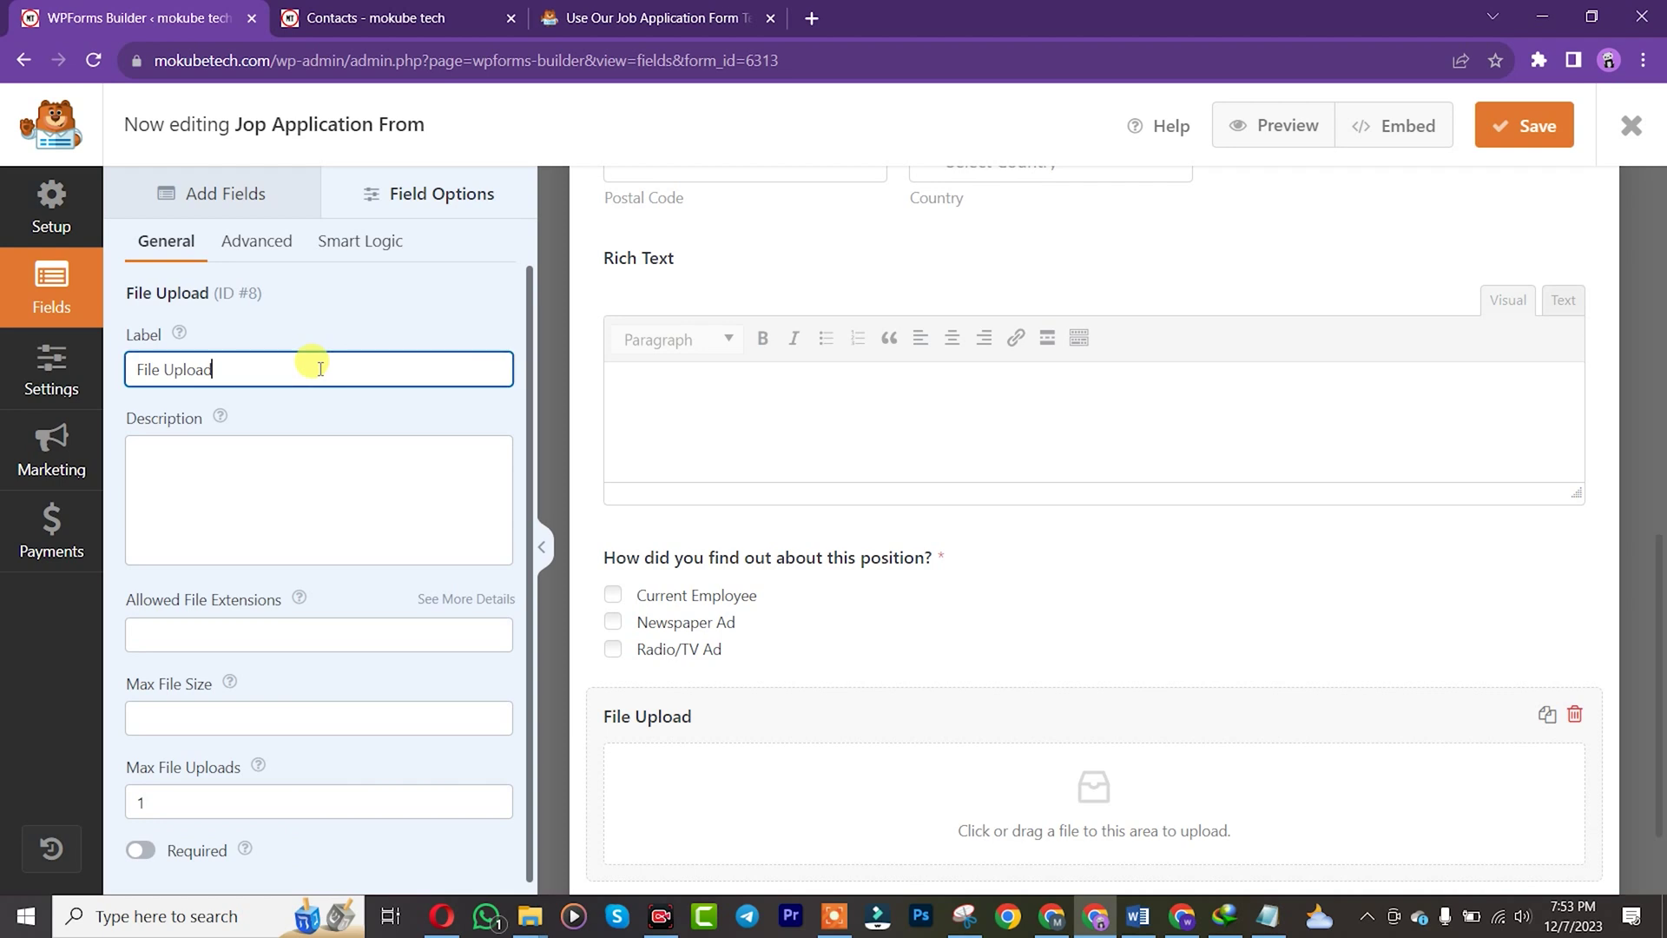
{"action": "key", "text": "ctrl+a"}
{"action": "key", "text": "ctrl+v"}
{"action": "left_click", "coordinate": [205, 476]}
{"action": "key", "text": "ctrl+v"}
{"action": "key", "text": "ctrl+a"}
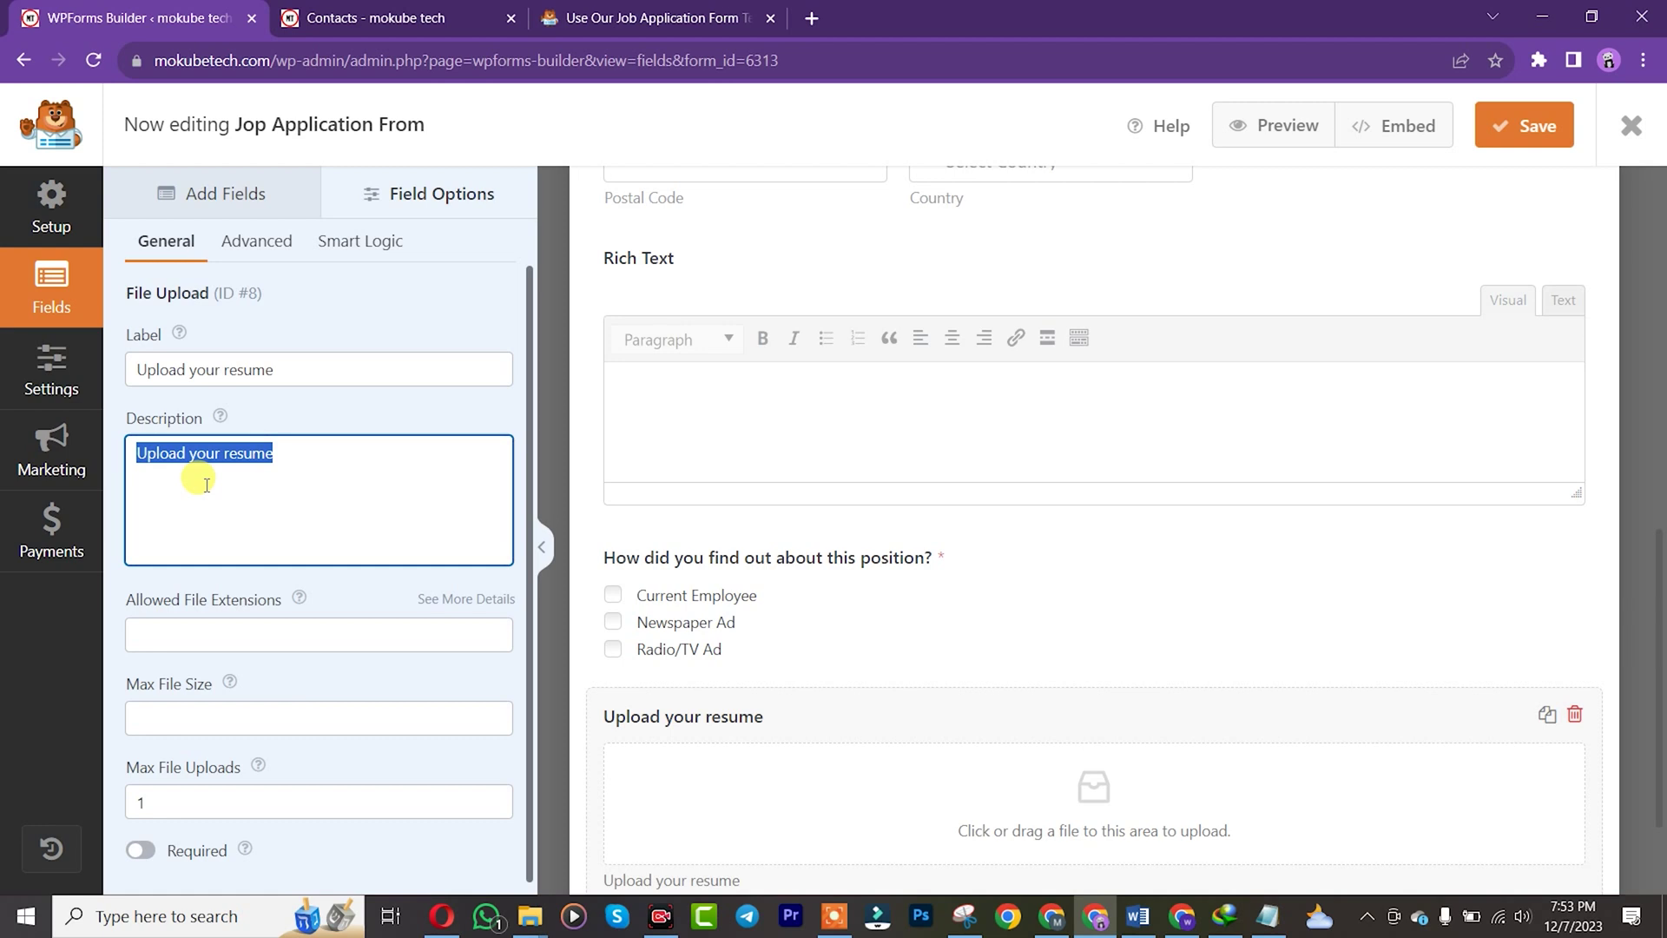
{"action": "key", "text": "BackSpace"}
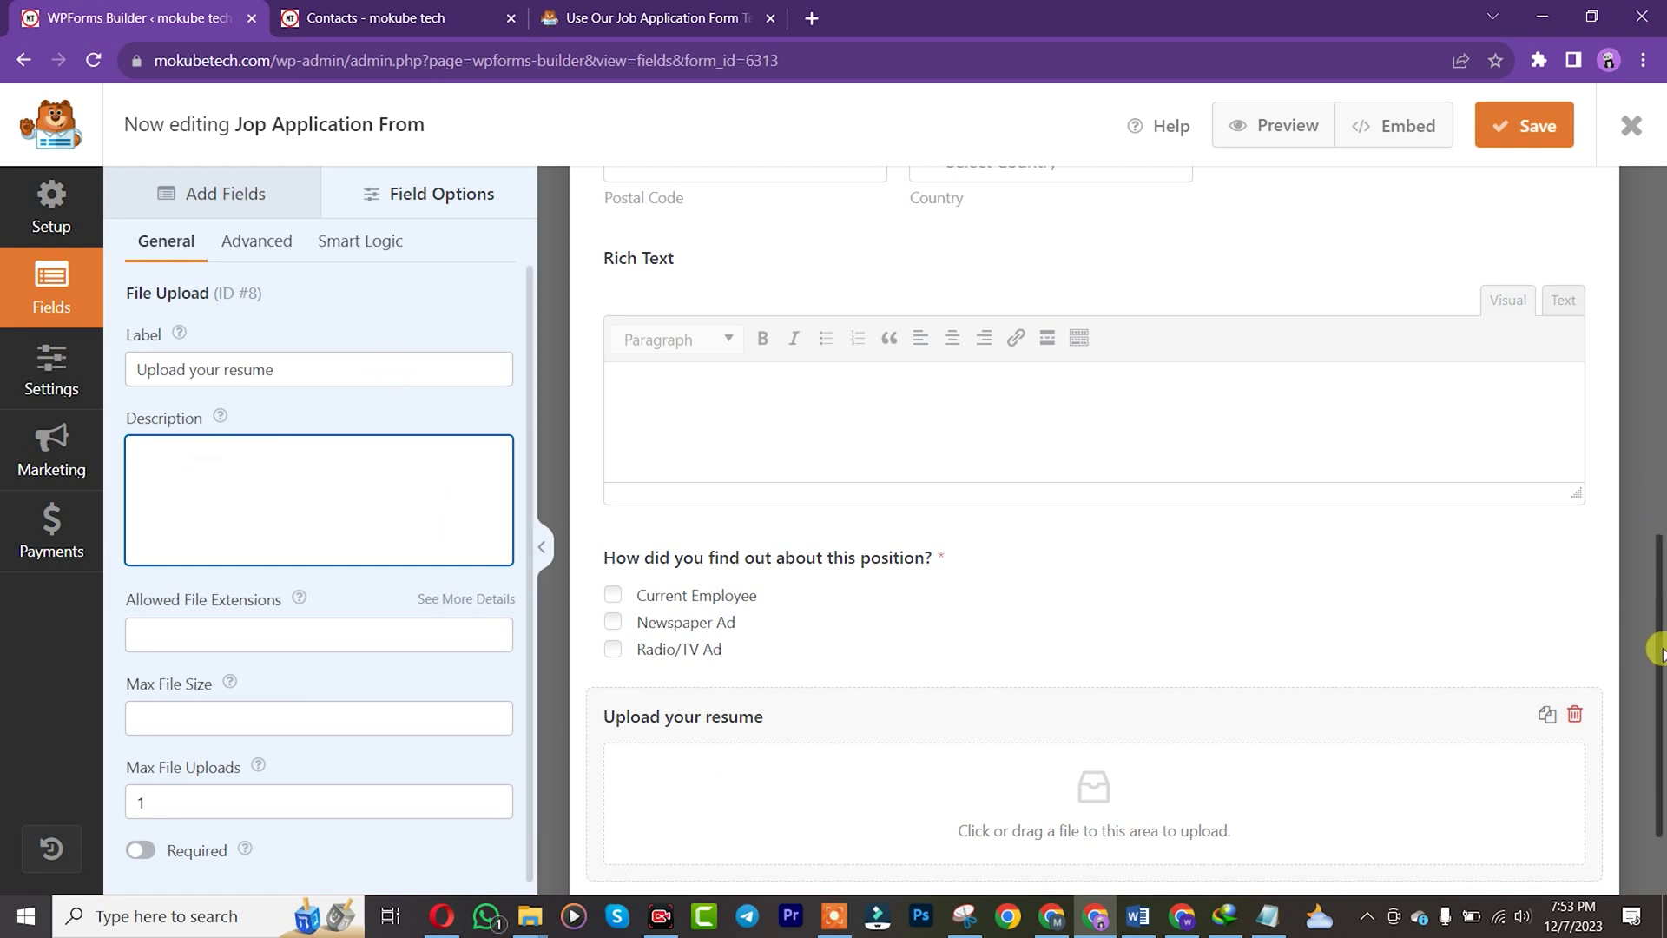
{"action": "left_click_drag", "start_coordinate": [1658, 677], "coordinate": [1658, 353]}
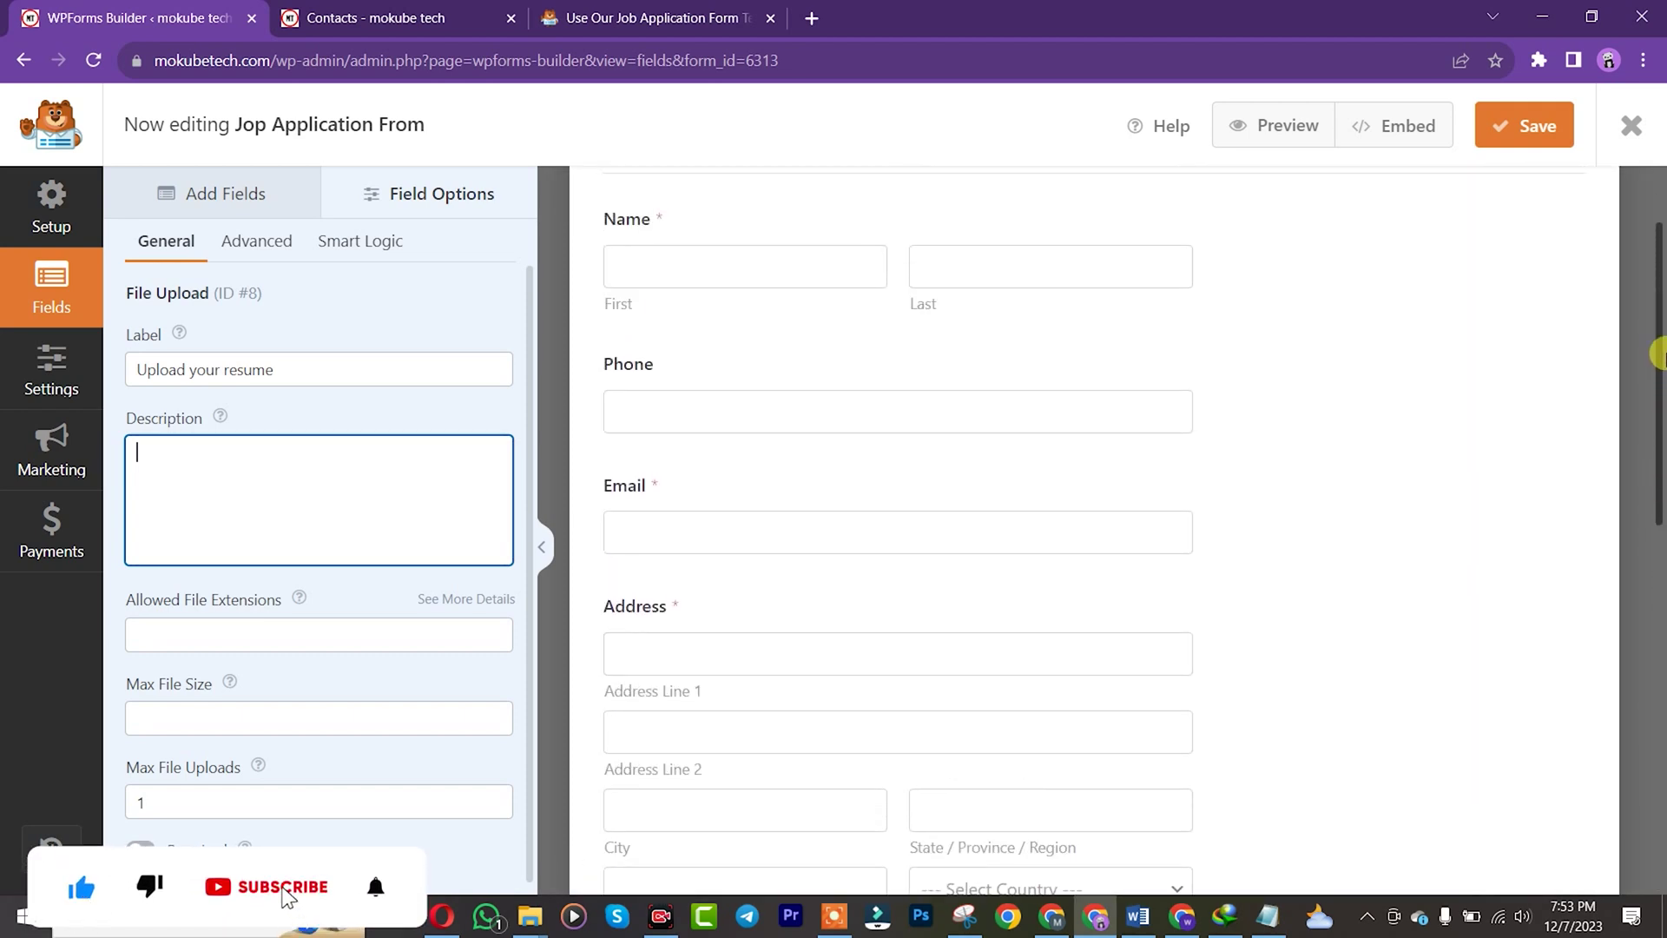
{"action": "left_click", "coordinate": [1531, 131]}
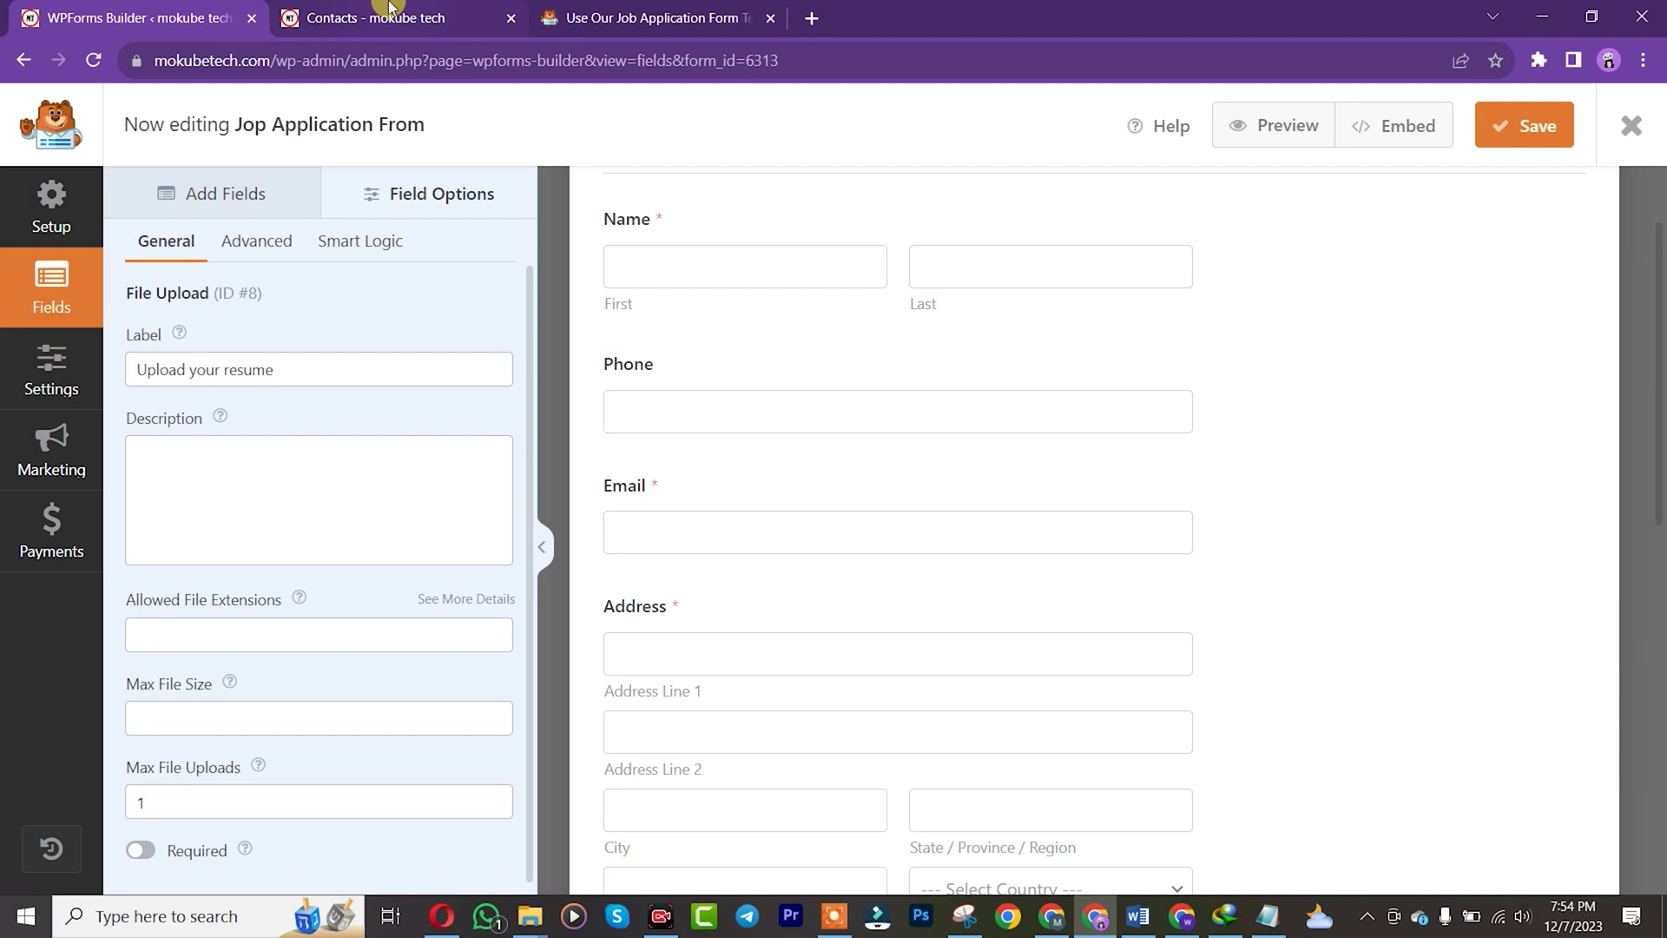
Close the form builder and switch to the website's Contacts page.
{"action": "left_click", "coordinate": [1634, 127]}
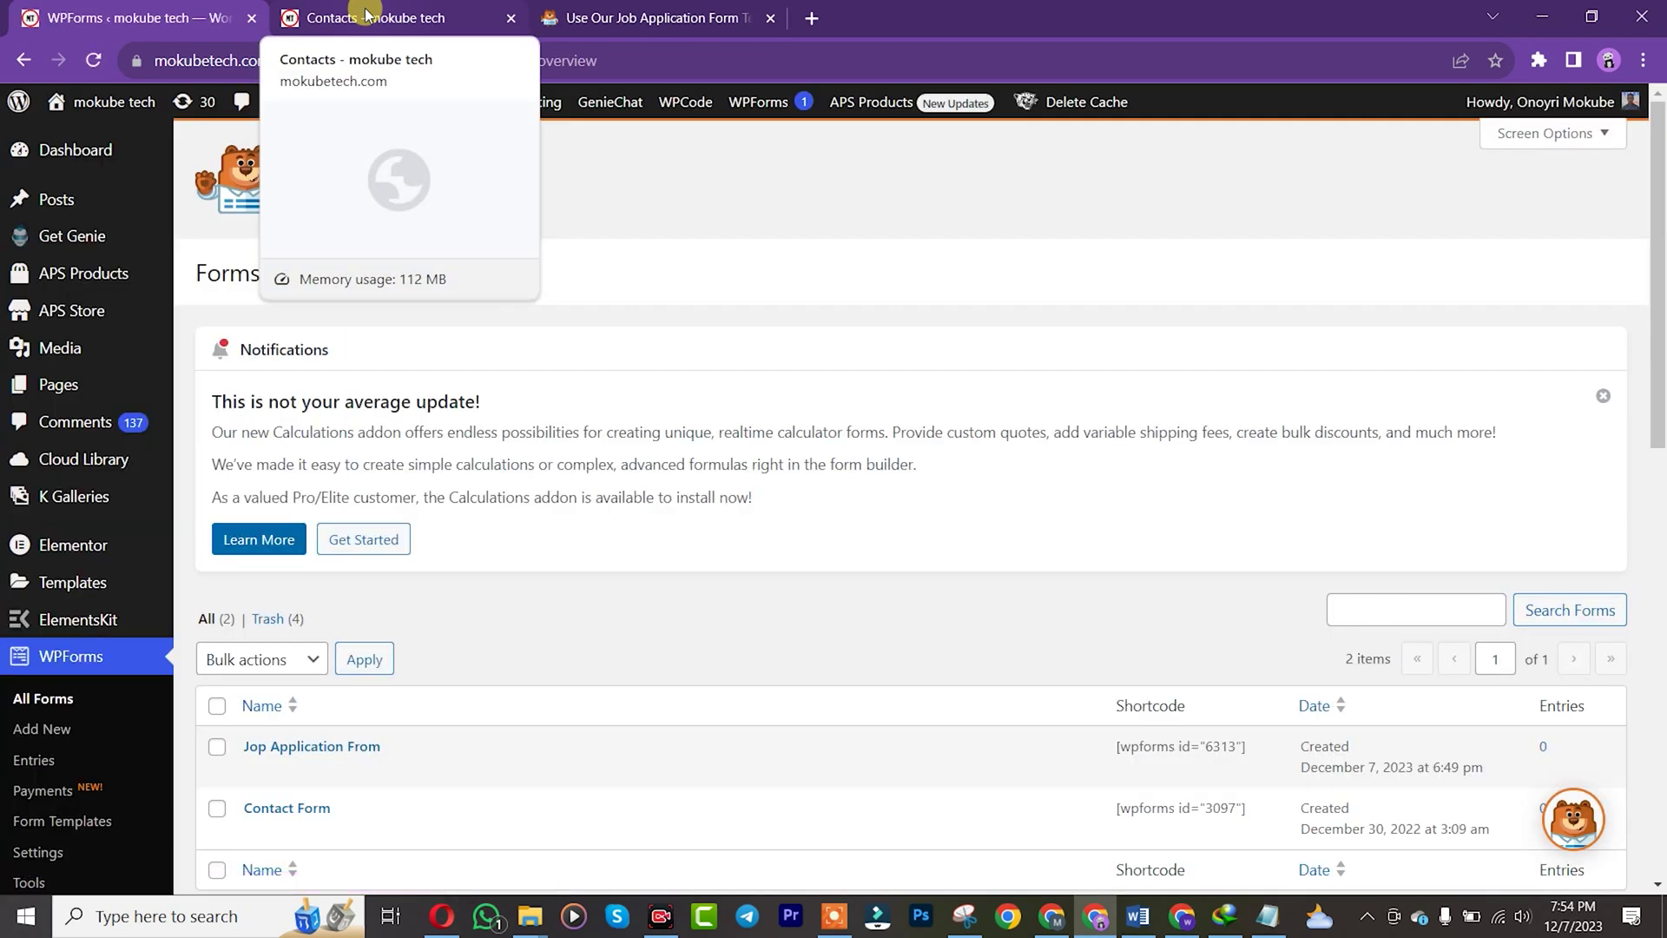
{"action": "left_click", "coordinate": [366, 13]}
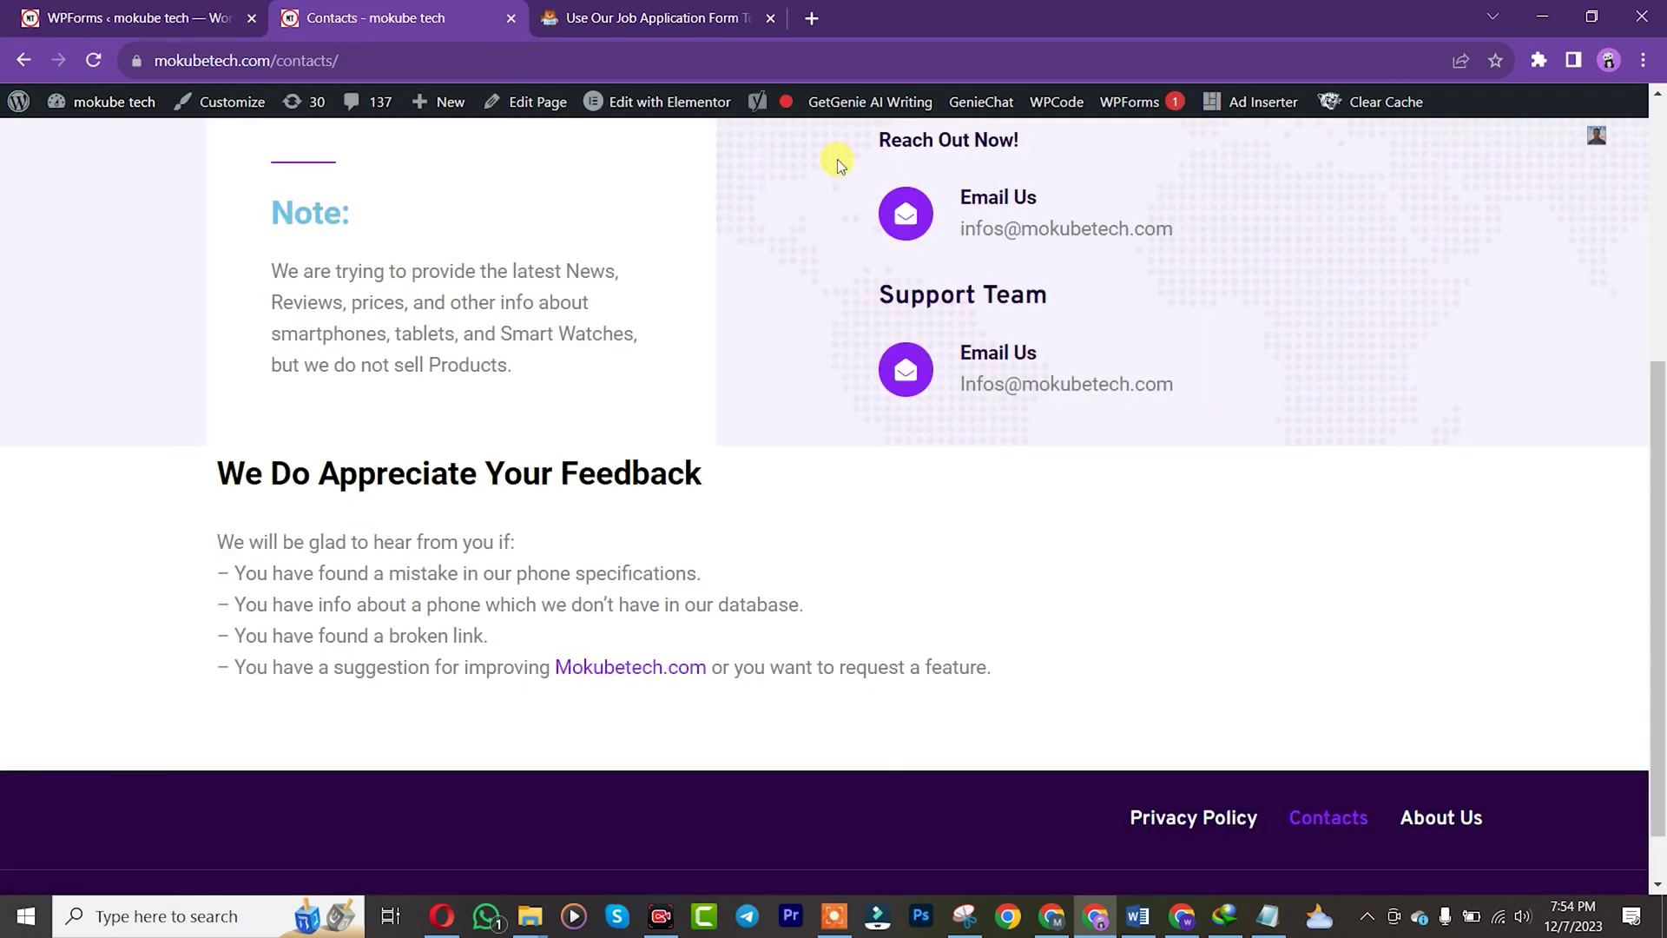
Open the Contacts page in Elementor, then return to the WPForms forms overview.
{"action": "mouse_move", "coordinate": [622, 116]}
{"action": "left_click", "coordinate": [631, 106]}
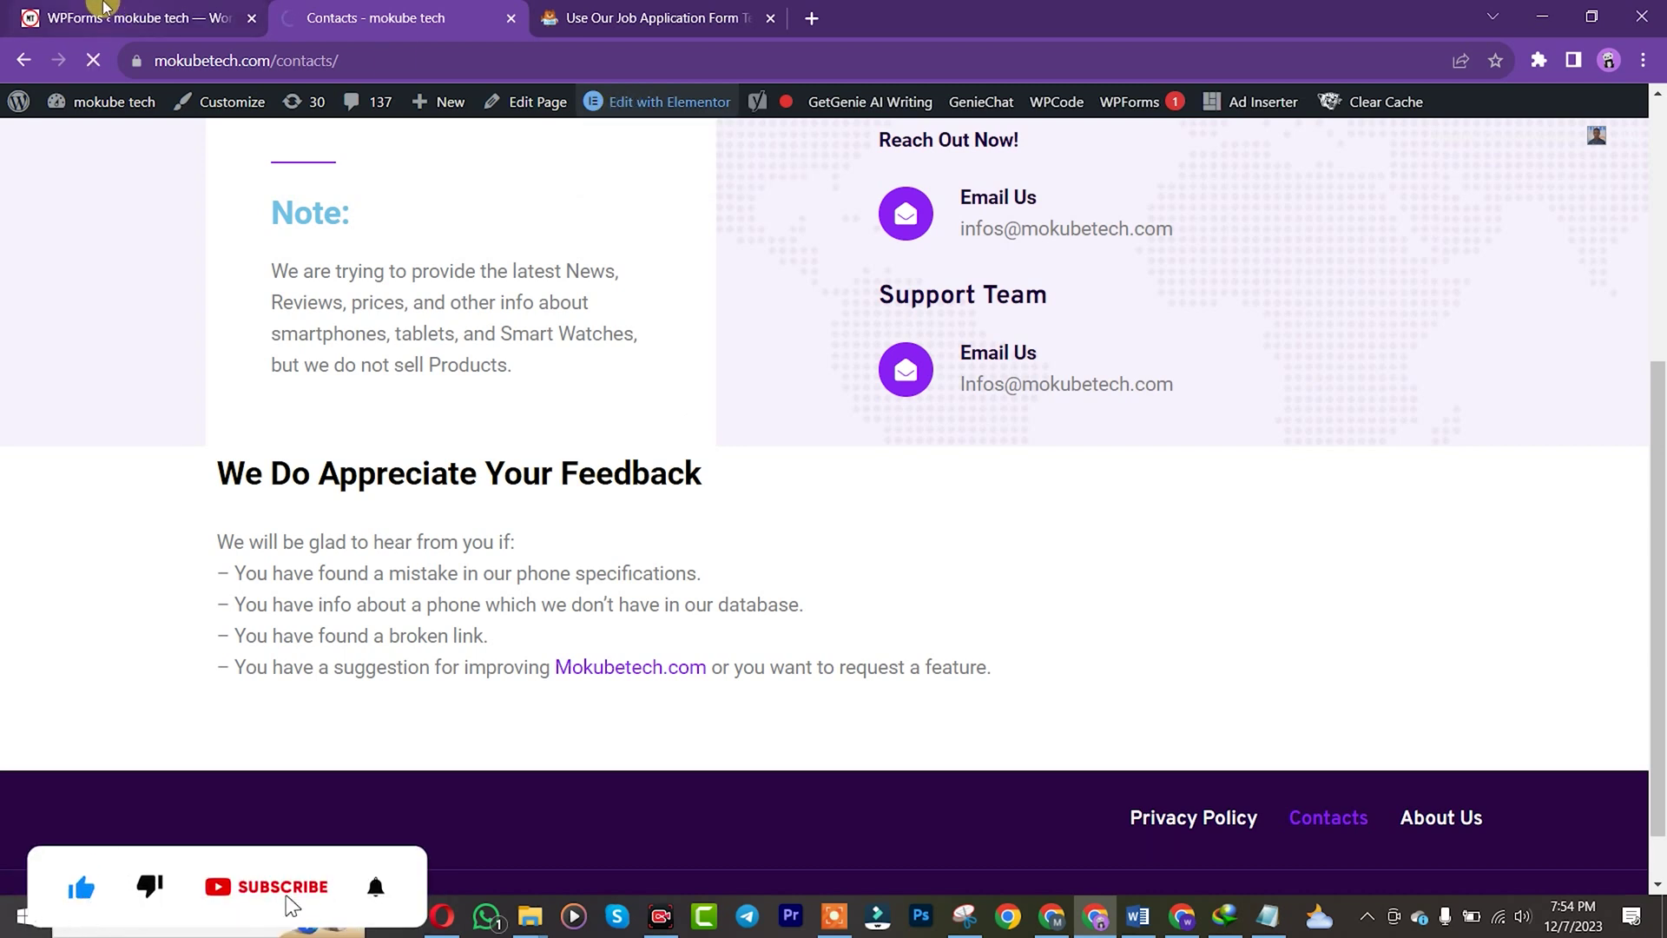
{"action": "left_click", "coordinate": [104, 10]}
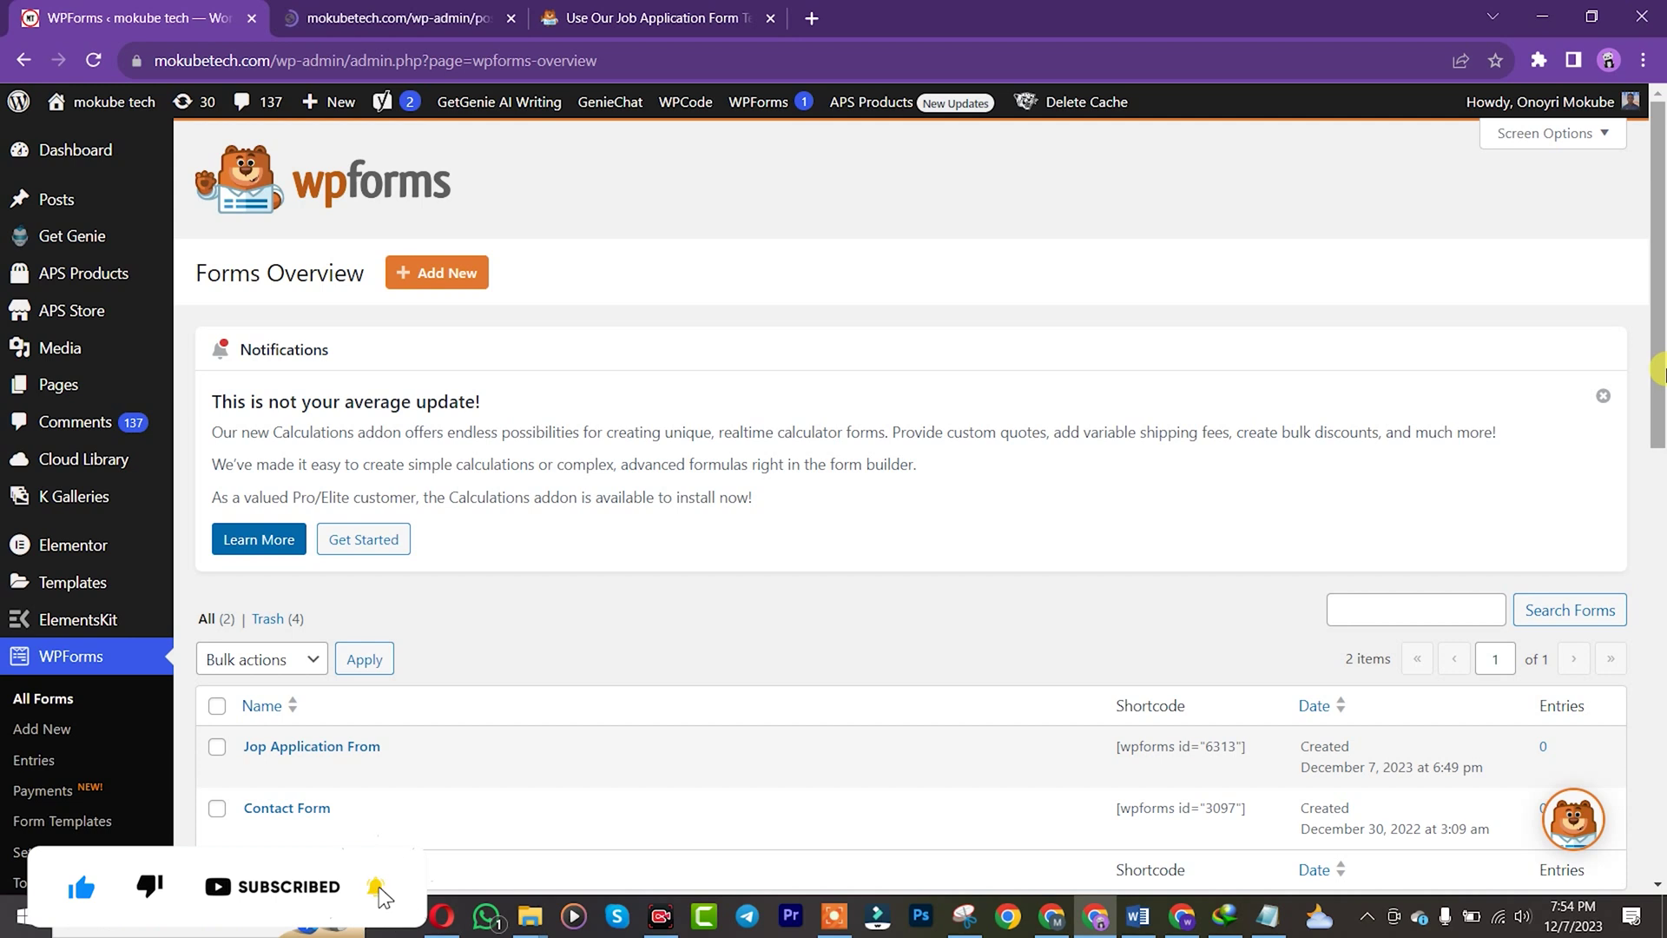
Copy the job application form's shortcode [wpforms id="6313"].
{"action": "scroll", "coordinate": [1658, 372], "scroll_direction": "down", "scroll_amount": 1}
{"action": "left_click_drag", "start_coordinate": [1115, 634], "coordinate": [1242, 651]}
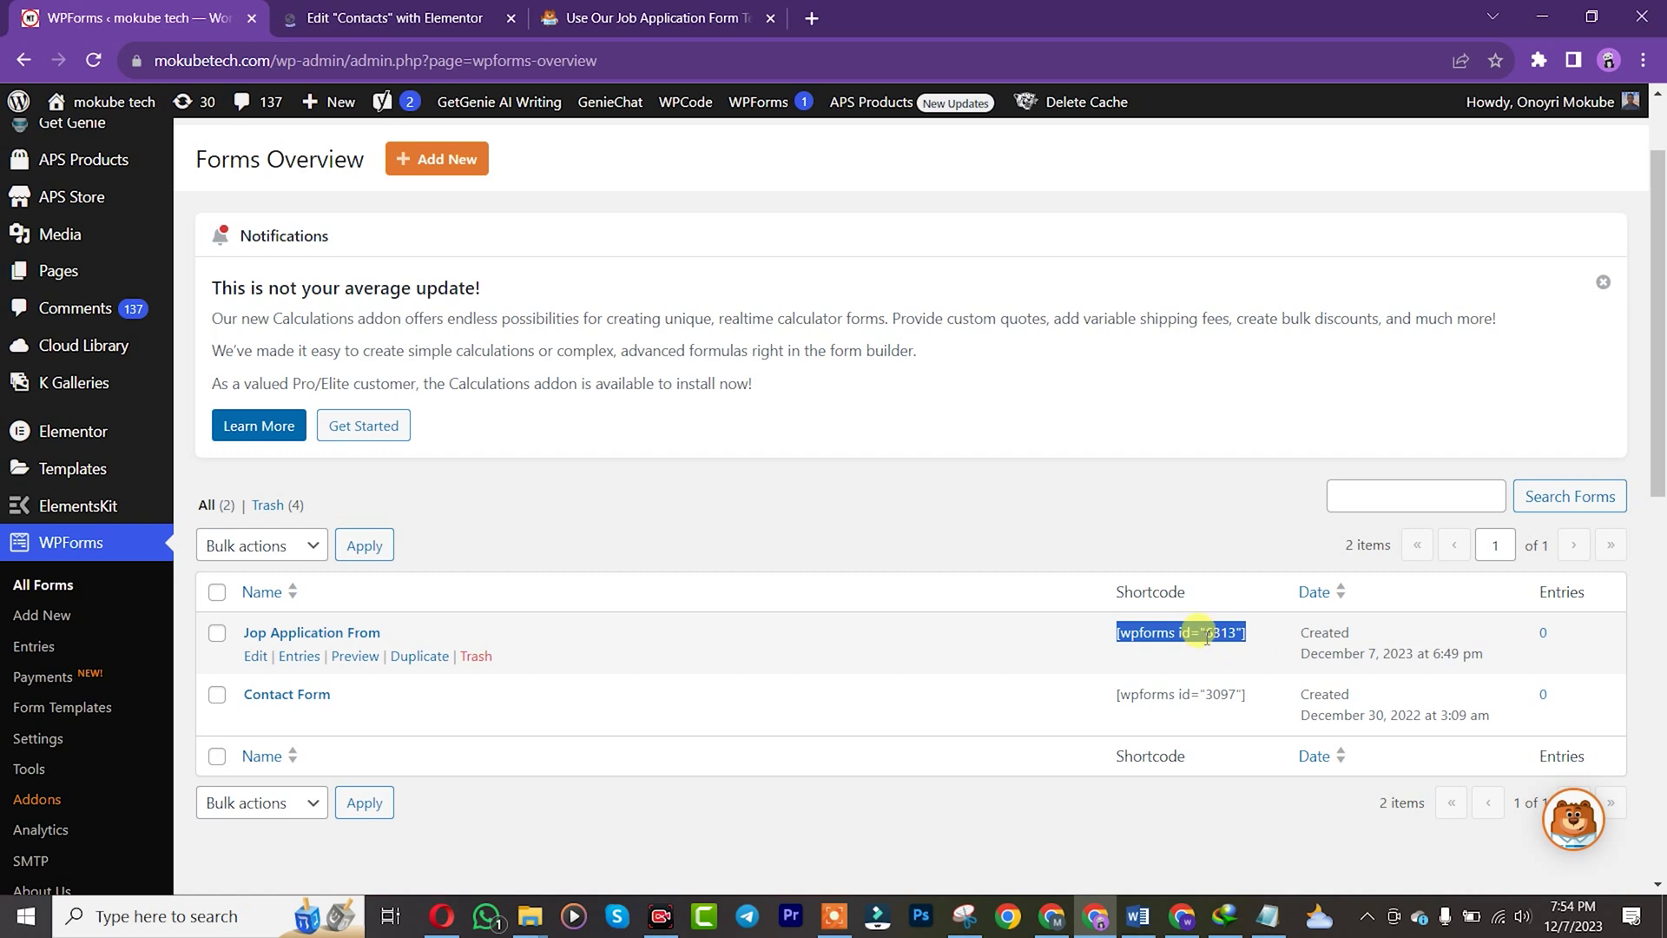
{"action": "right_click", "coordinate": [1206, 638]}
{"action": "left_click", "coordinate": [1258, 655]}
{"action": "left_click", "coordinate": [395, 18]}
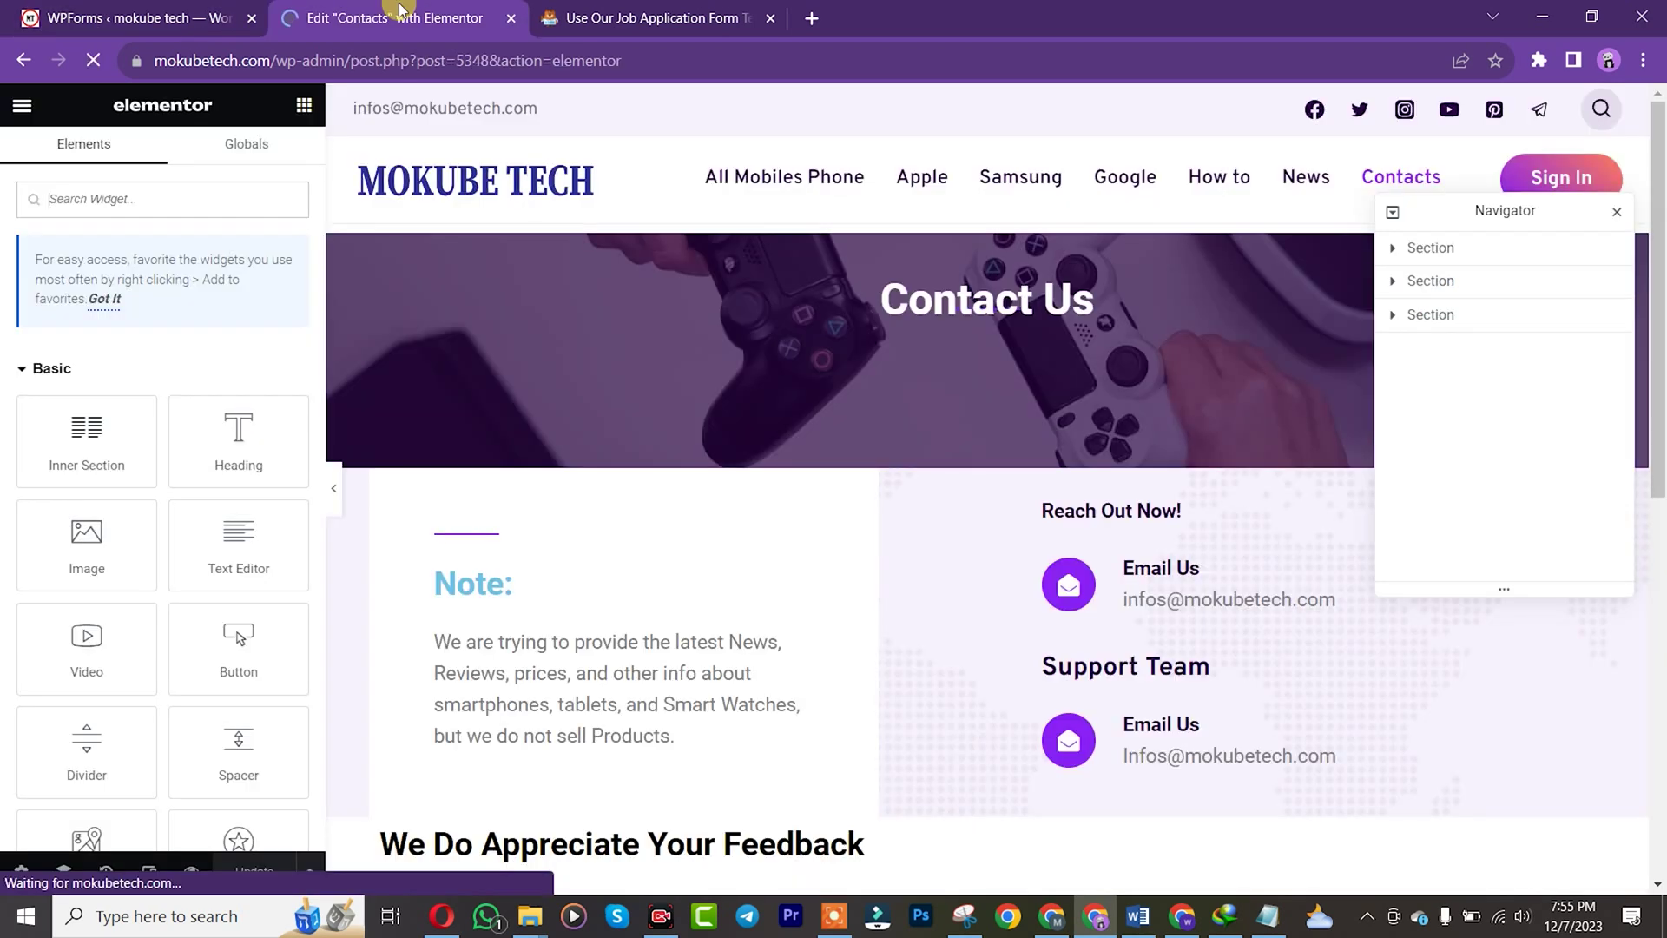
Add a Shortcode widget in a new section below the feedback text containing [wpforms id="6313"].
{"action": "scroll", "coordinate": [1660, 300], "scroll_direction": "down", "scroll_amount": 7}
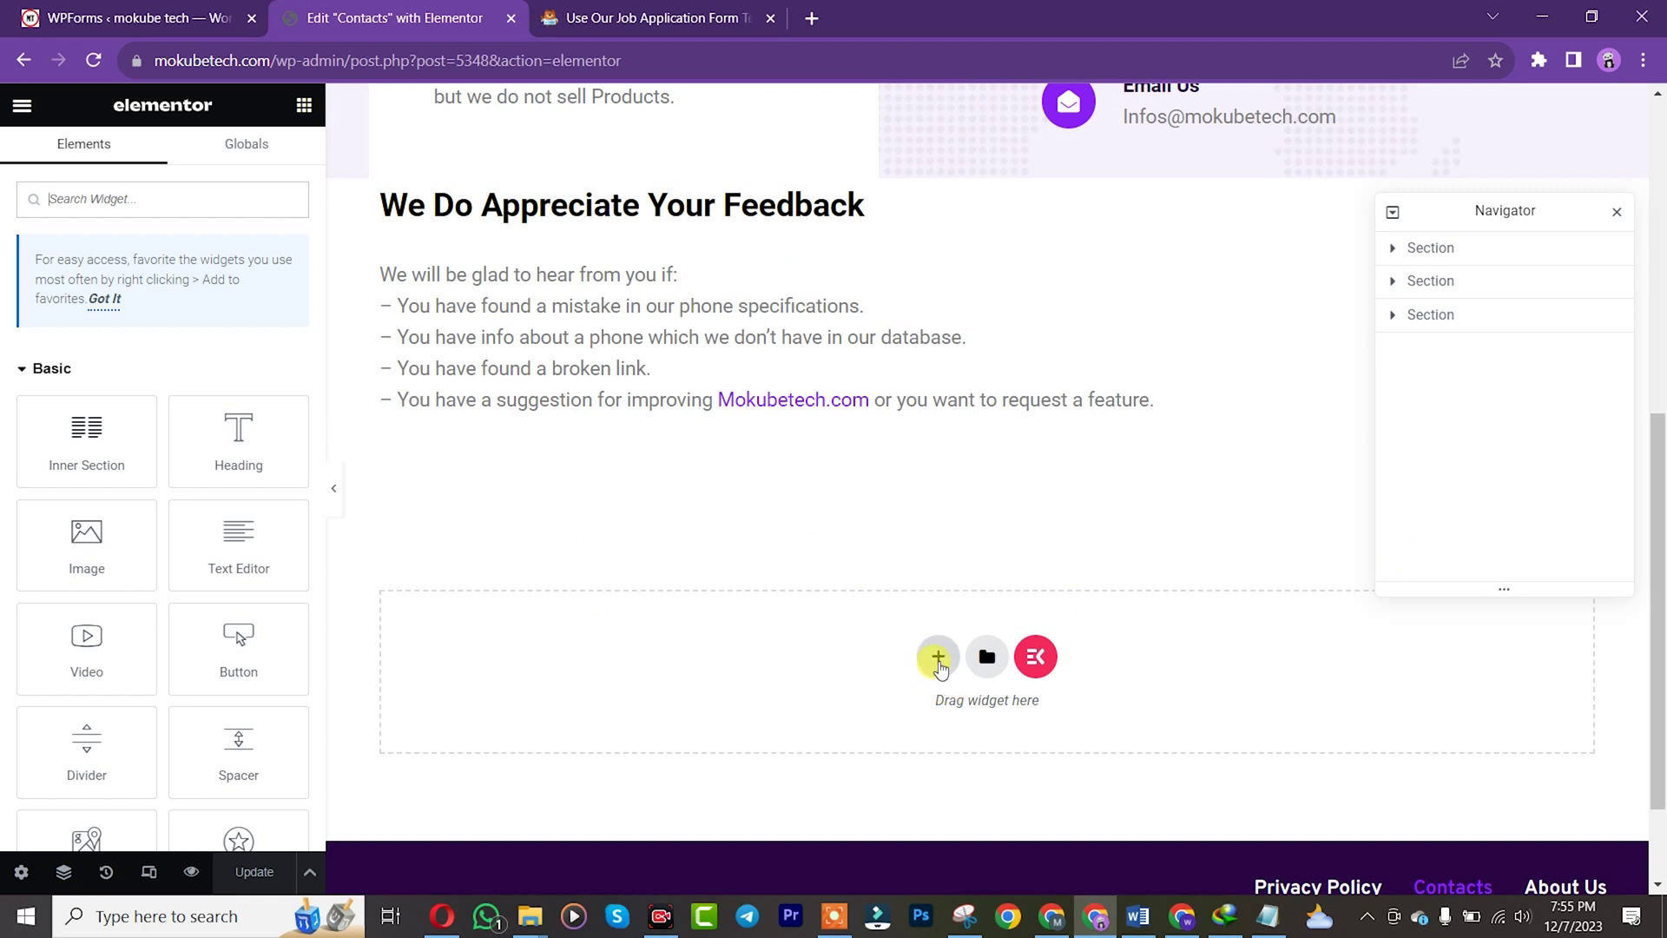
{"action": "left_click", "coordinate": [939, 665]}
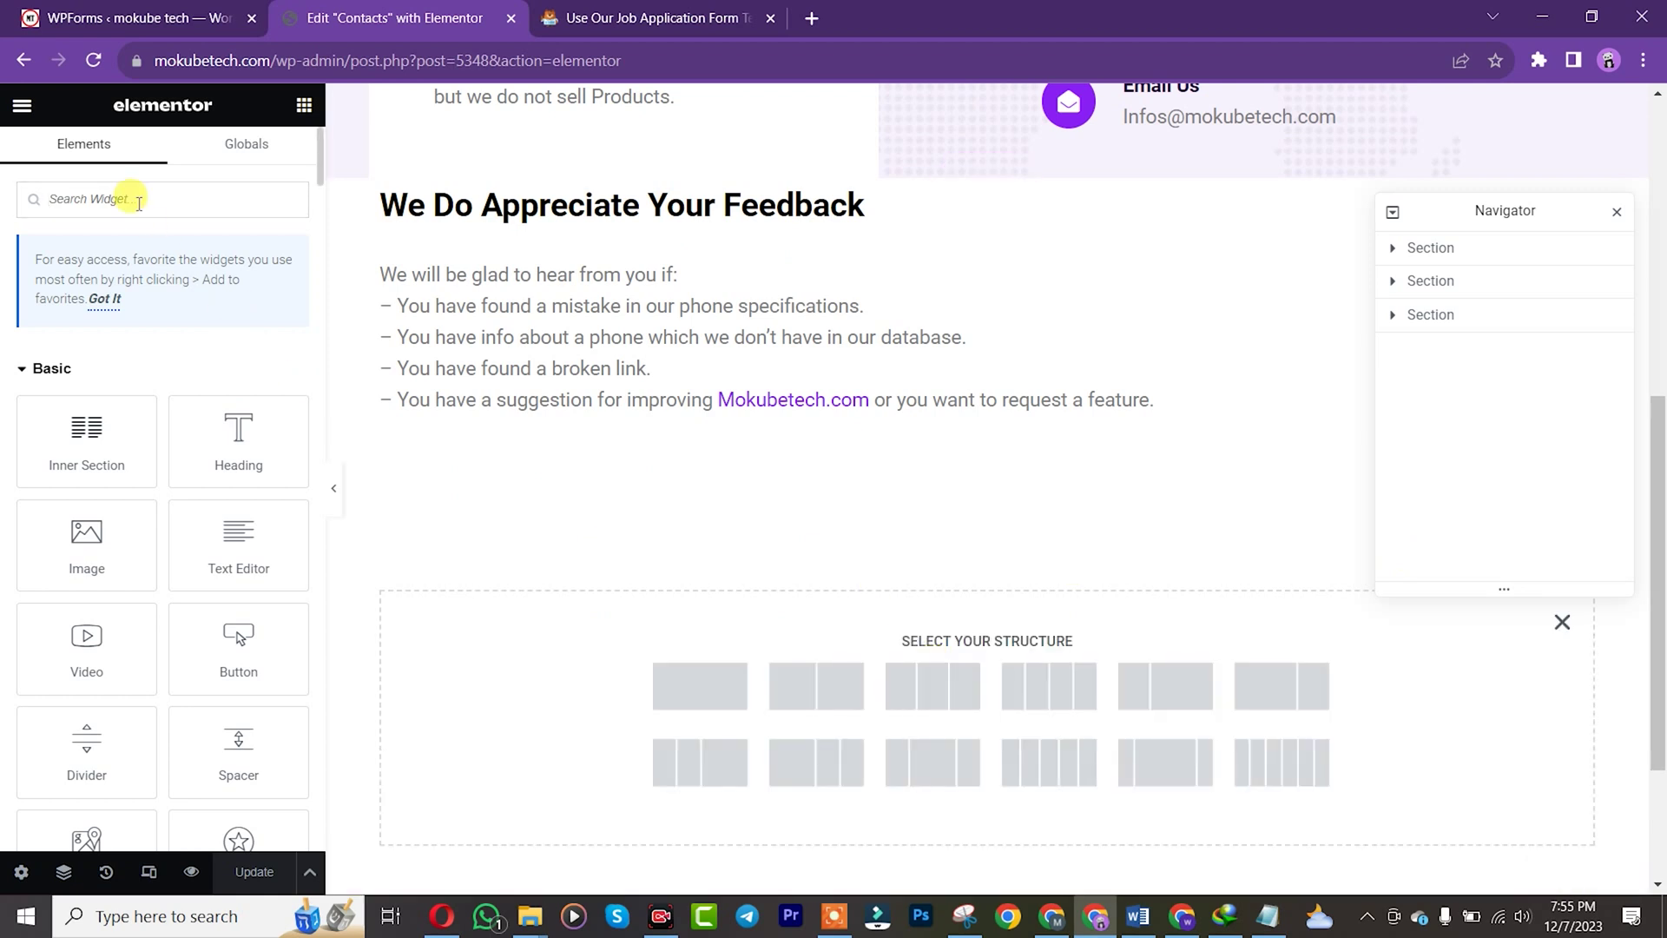
{"action": "type", "text": "sh"}
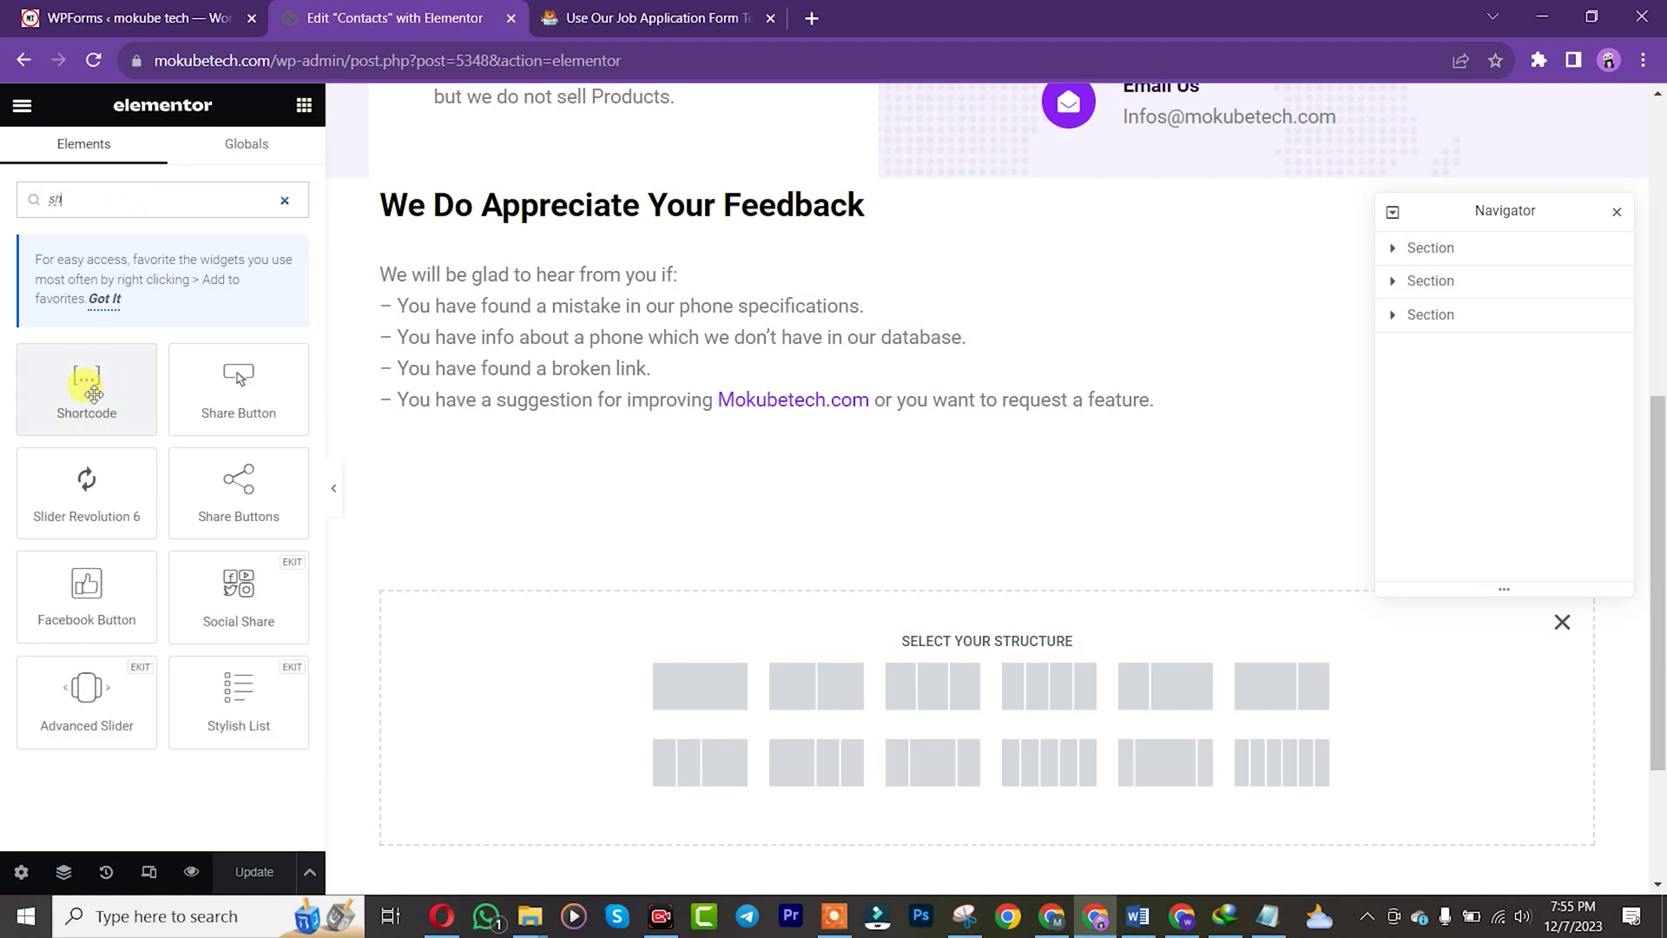
{"action": "left_click_drag", "start_coordinate": [94, 393], "coordinate": [718, 640]}
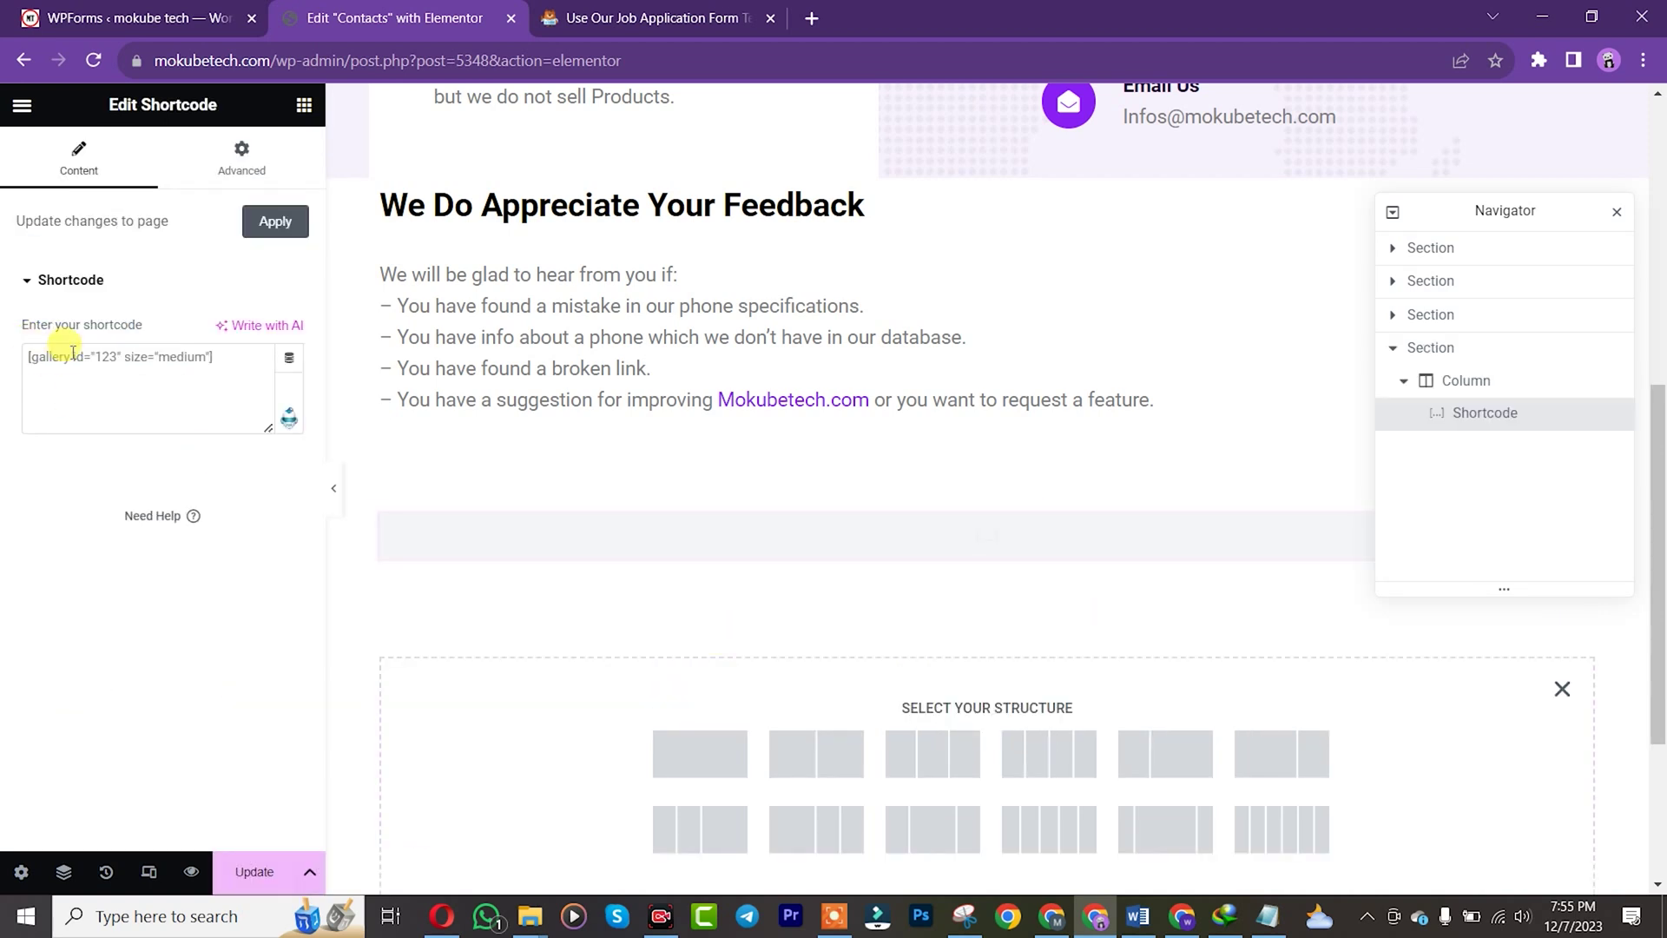
{"action": "key", "text": "ctrl+v"}
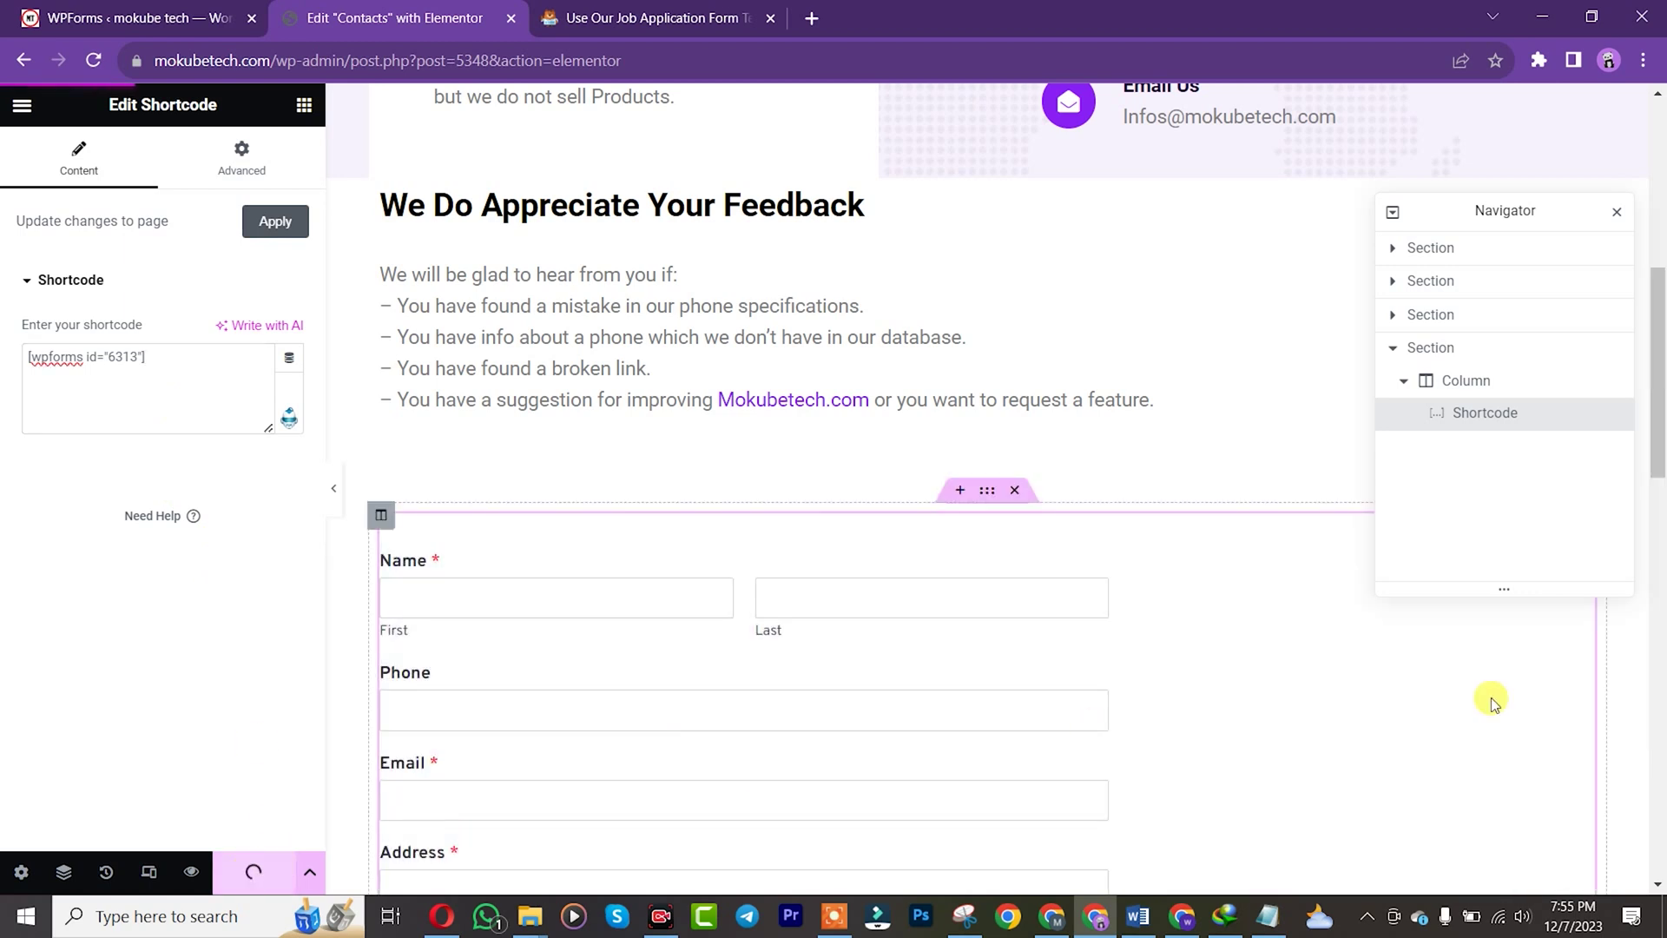
{"action": "left_click_drag", "start_coordinate": [1660, 458], "coordinate": [1660, 657]}
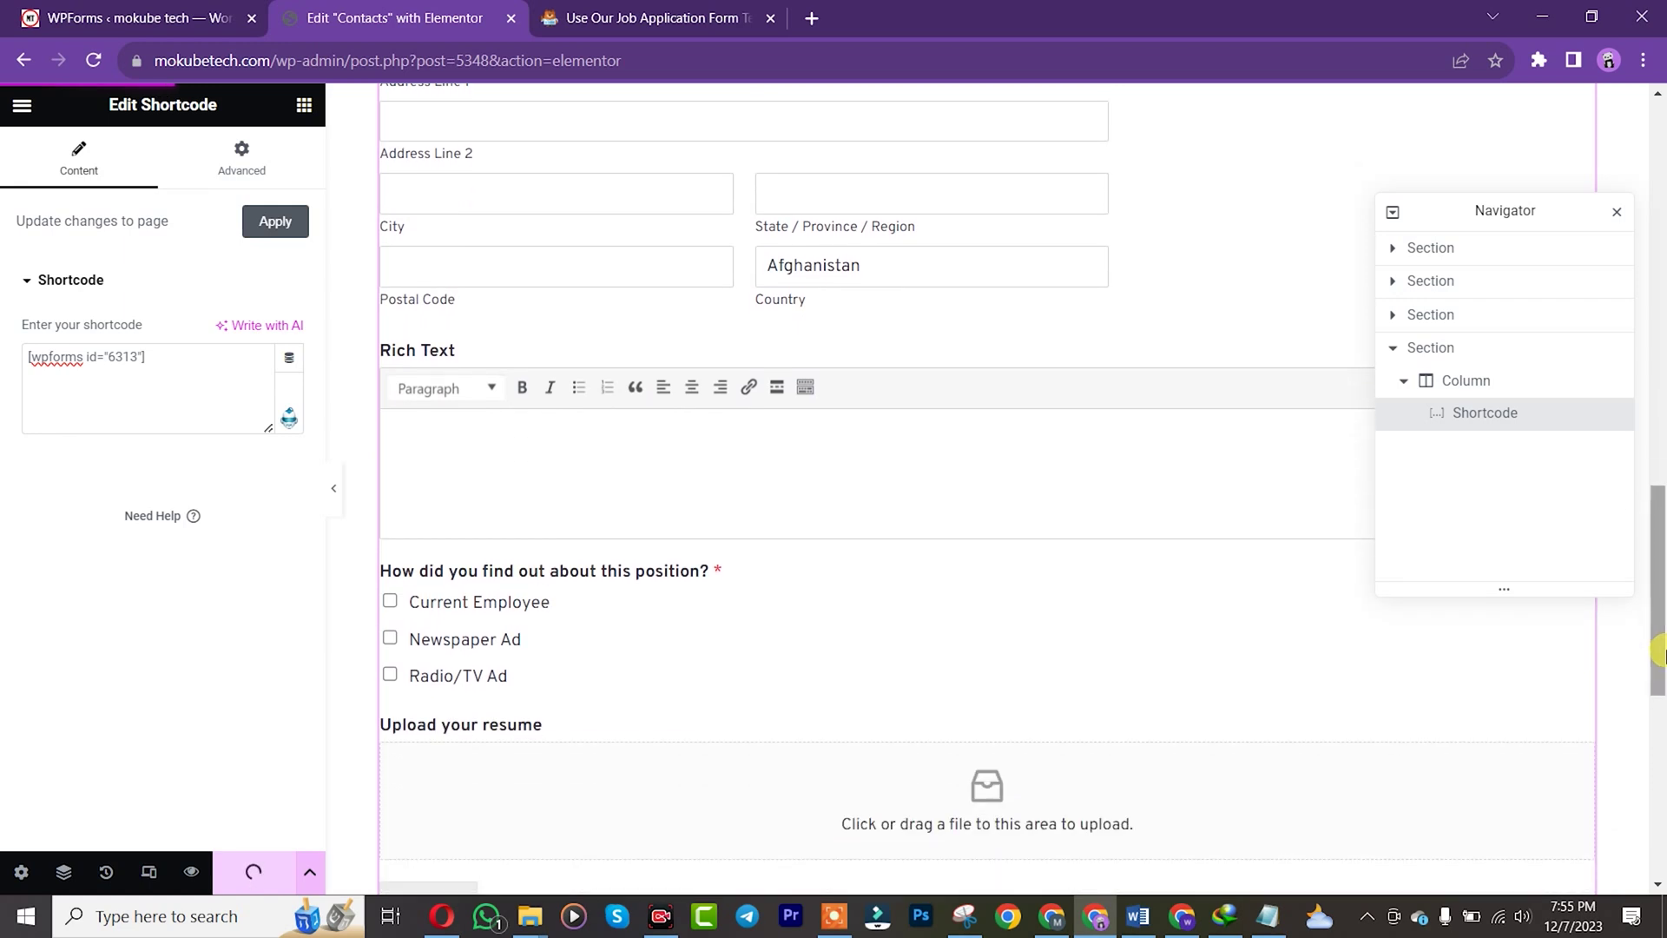
{"action": "left_click", "coordinate": [52, 17]}
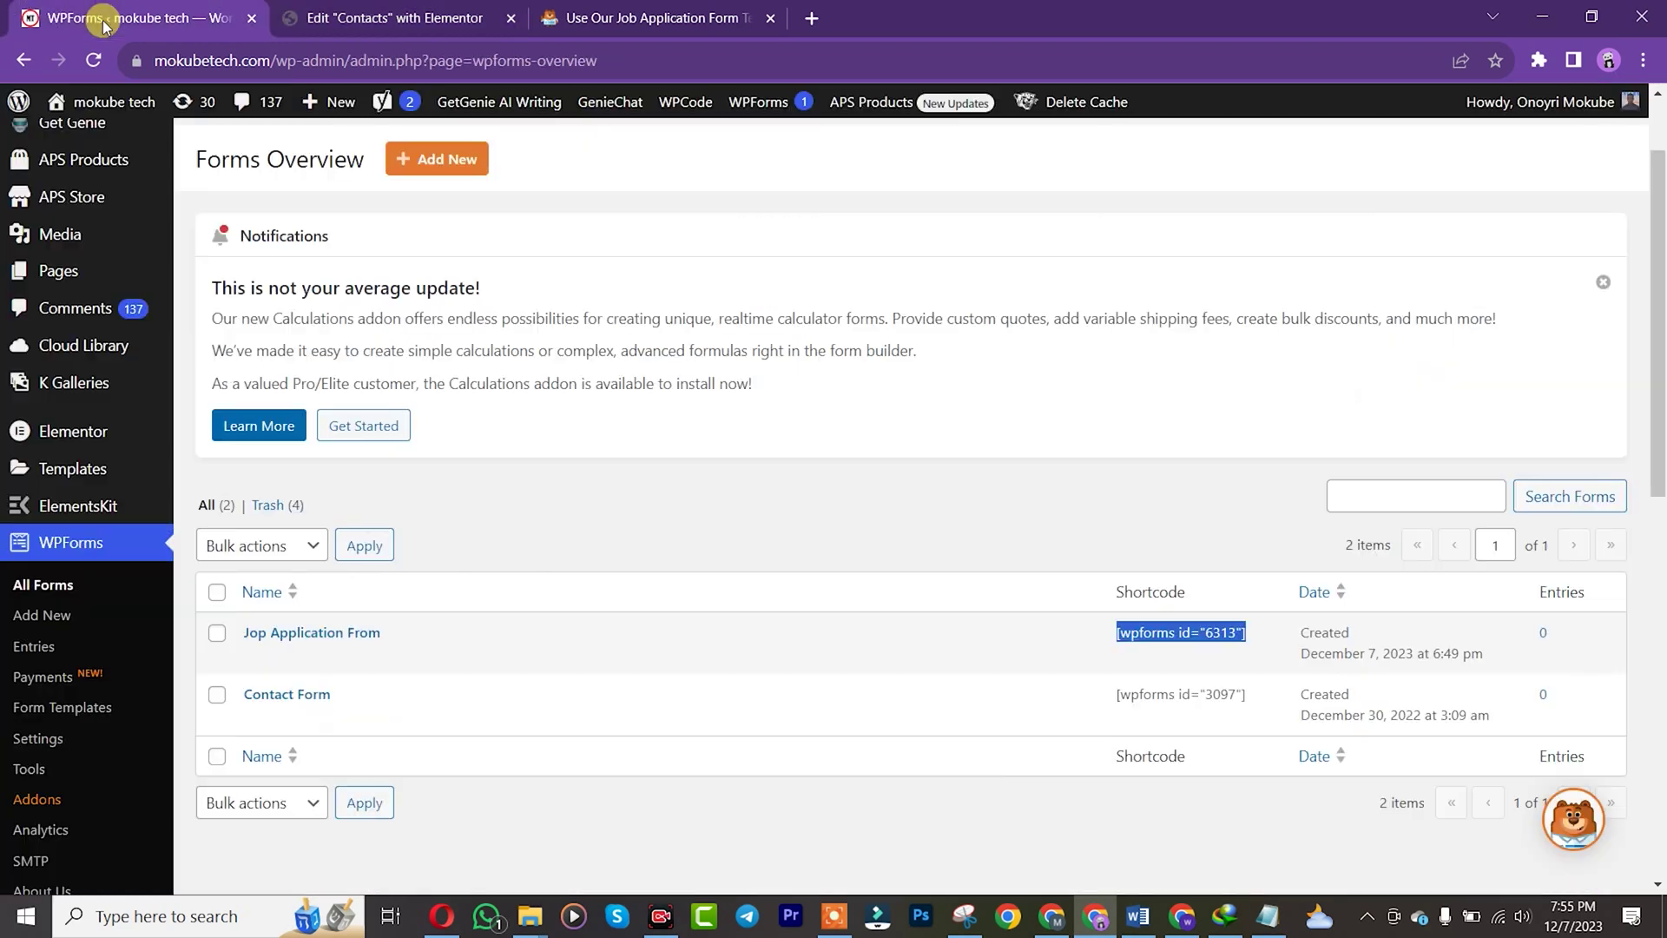
Open the live Mokube Tech site in a new tab and scroll to the form on Contacts.
{"action": "right_click", "coordinate": [76, 140]}
{"action": "left_click", "coordinate": [139, 160]}
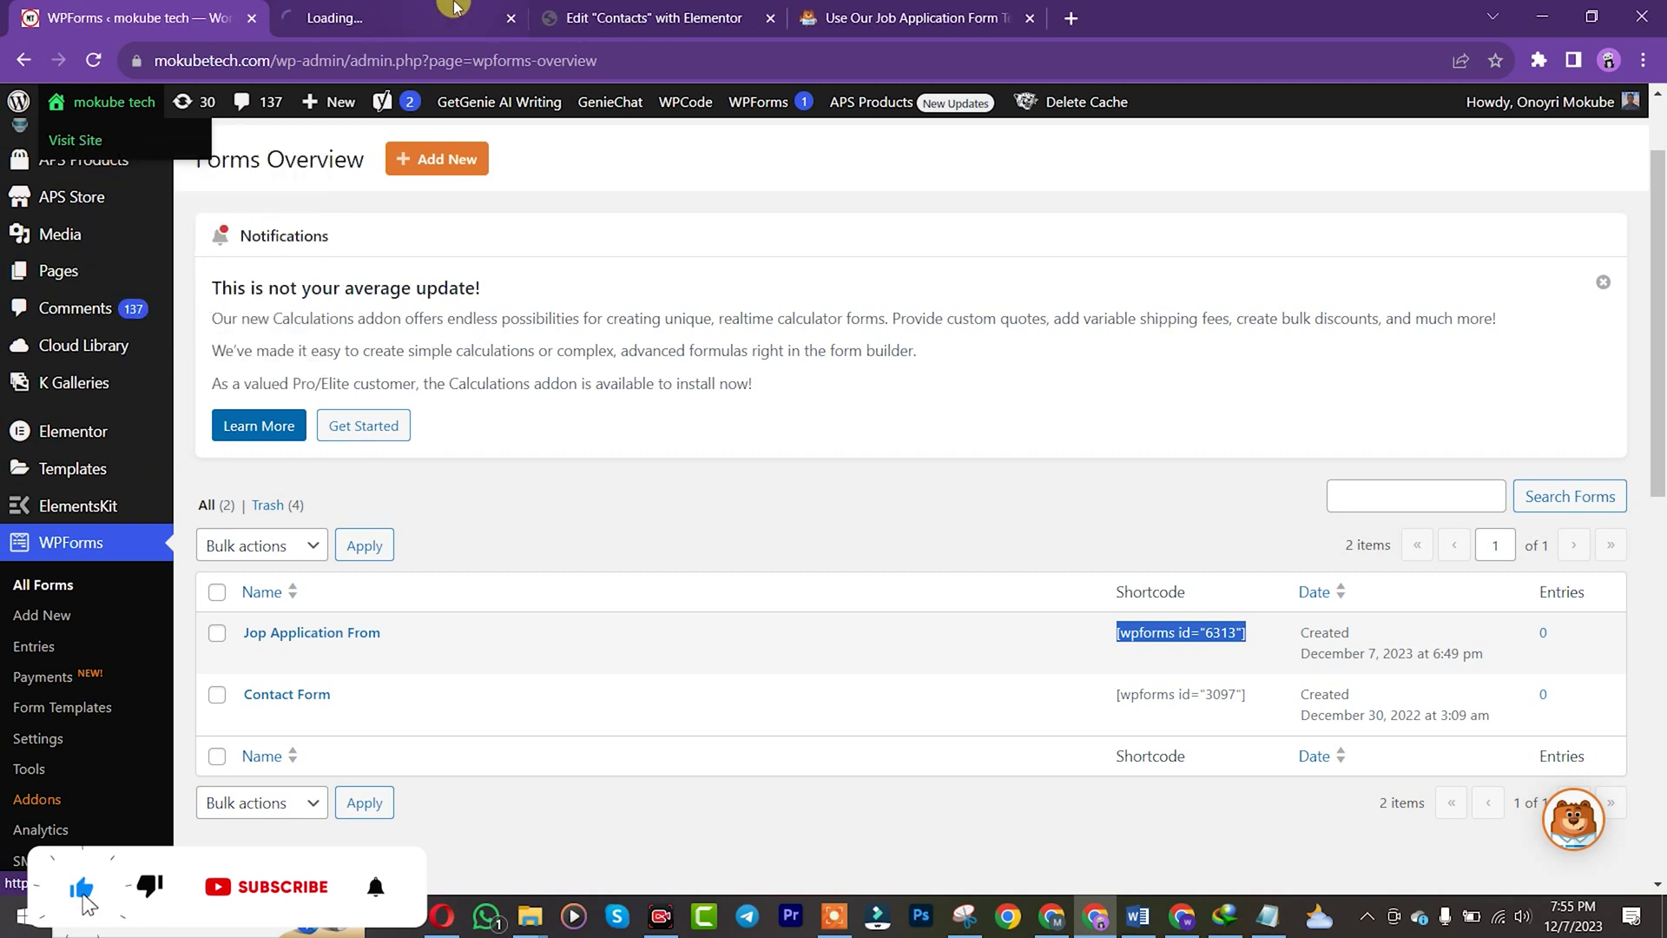
{"action": "left_click", "coordinate": [385, 13]}
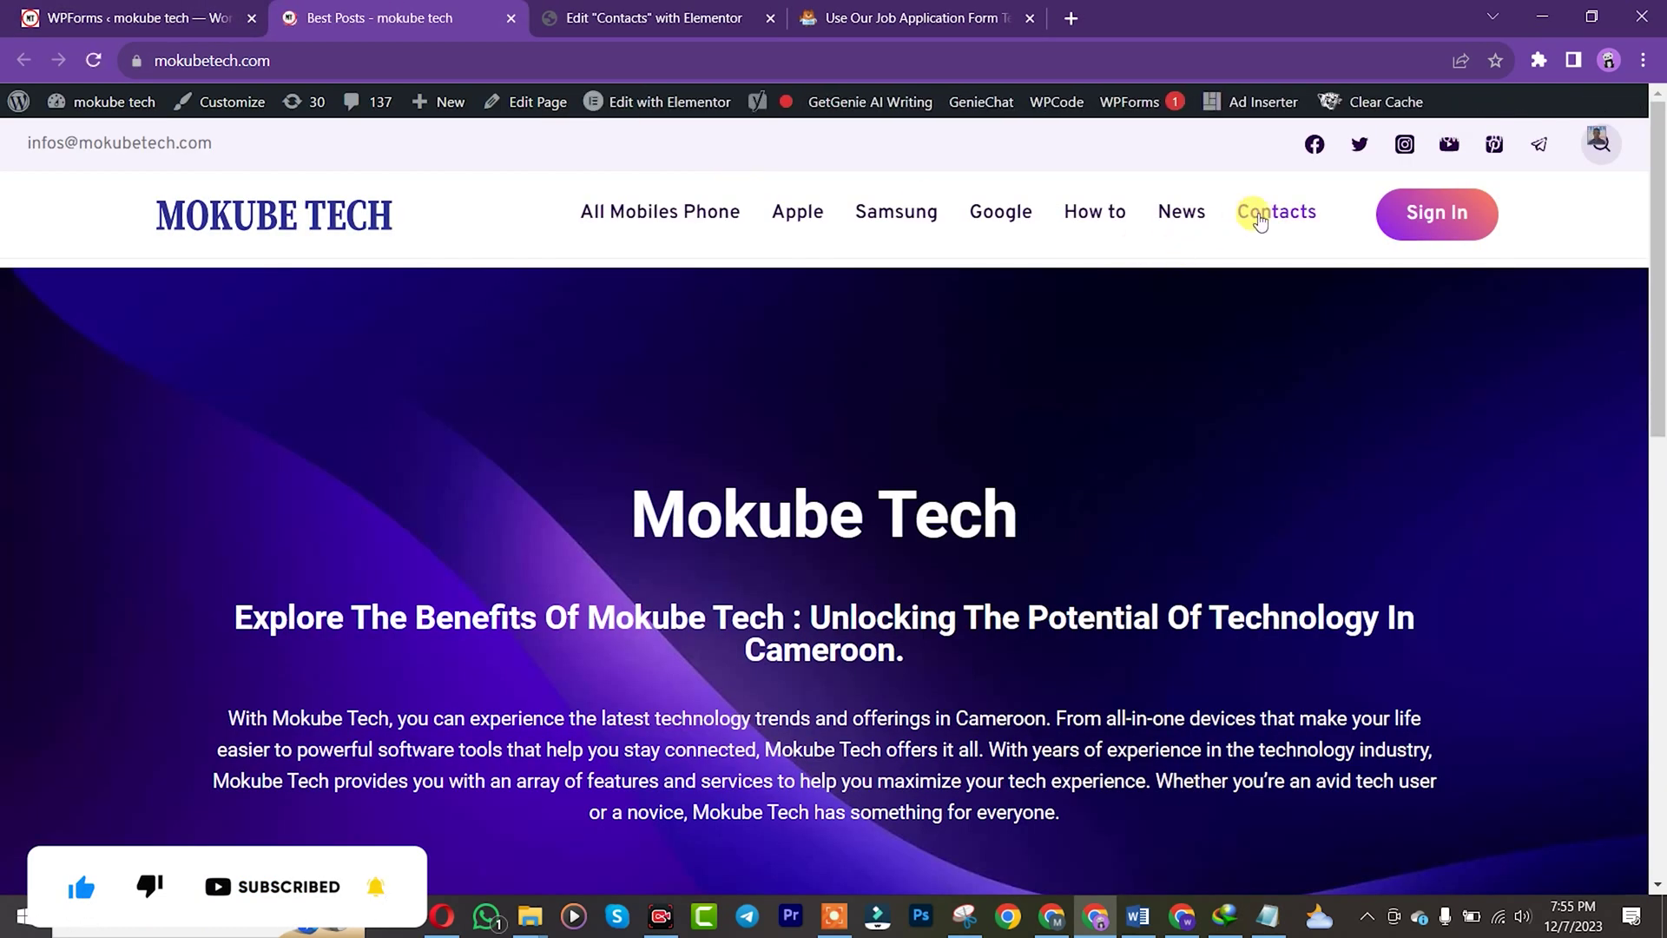
{"action": "left_click", "coordinate": [1284, 217]}
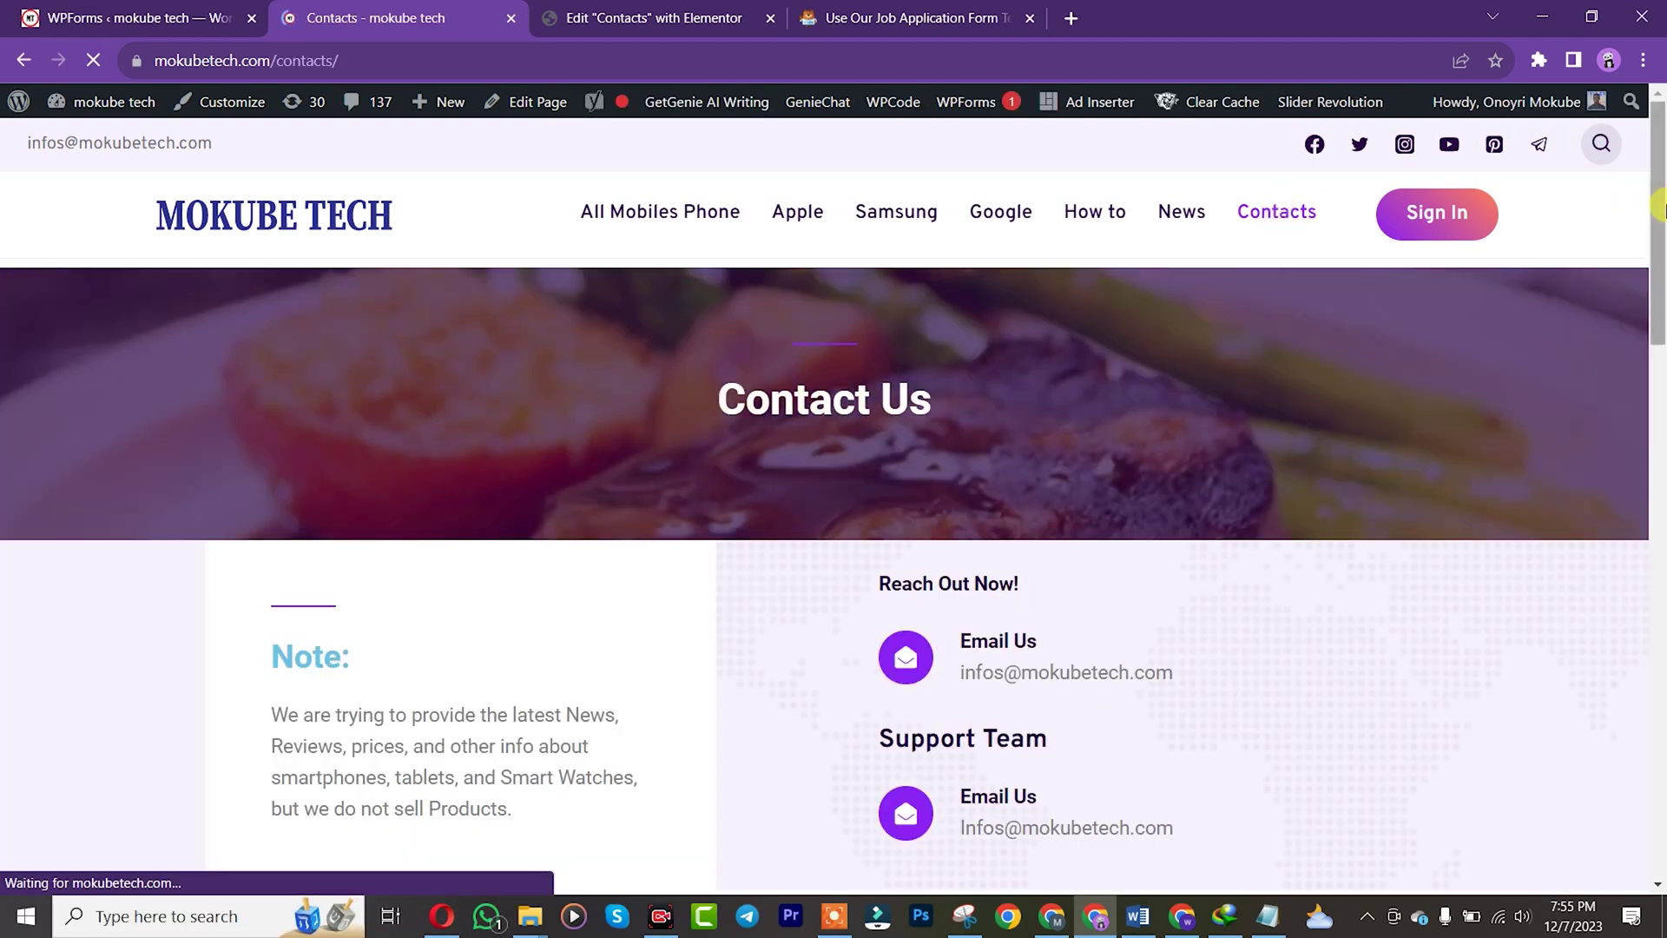
{"action": "left_click_drag", "start_coordinate": [1659, 217], "coordinate": [1660, 716]}
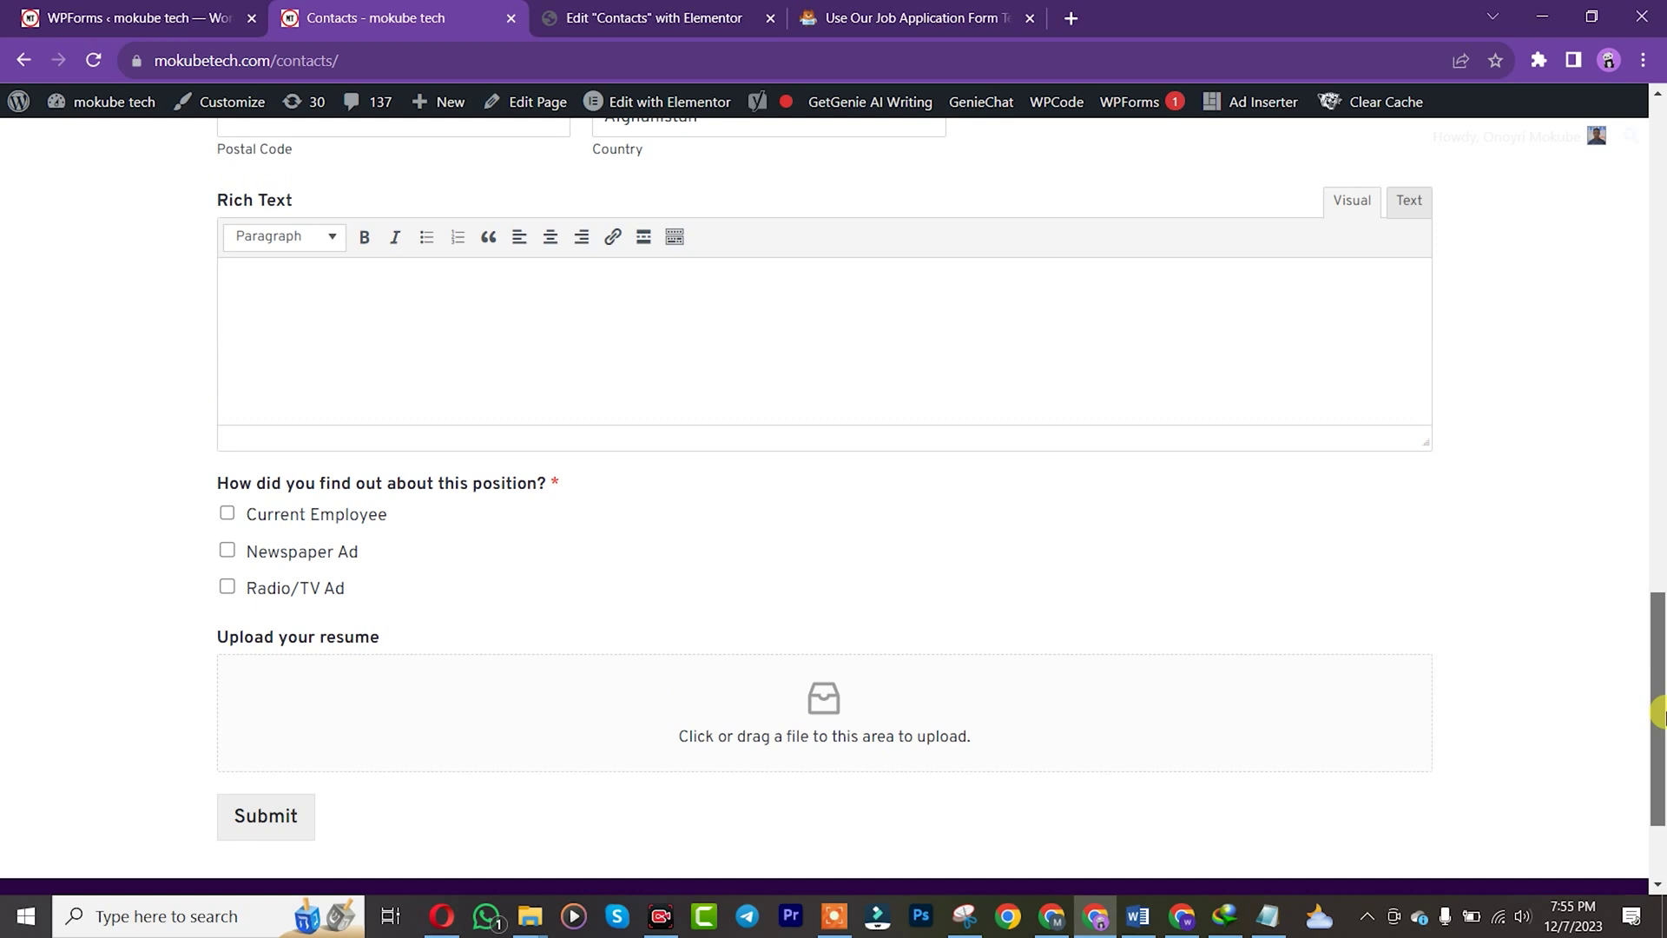